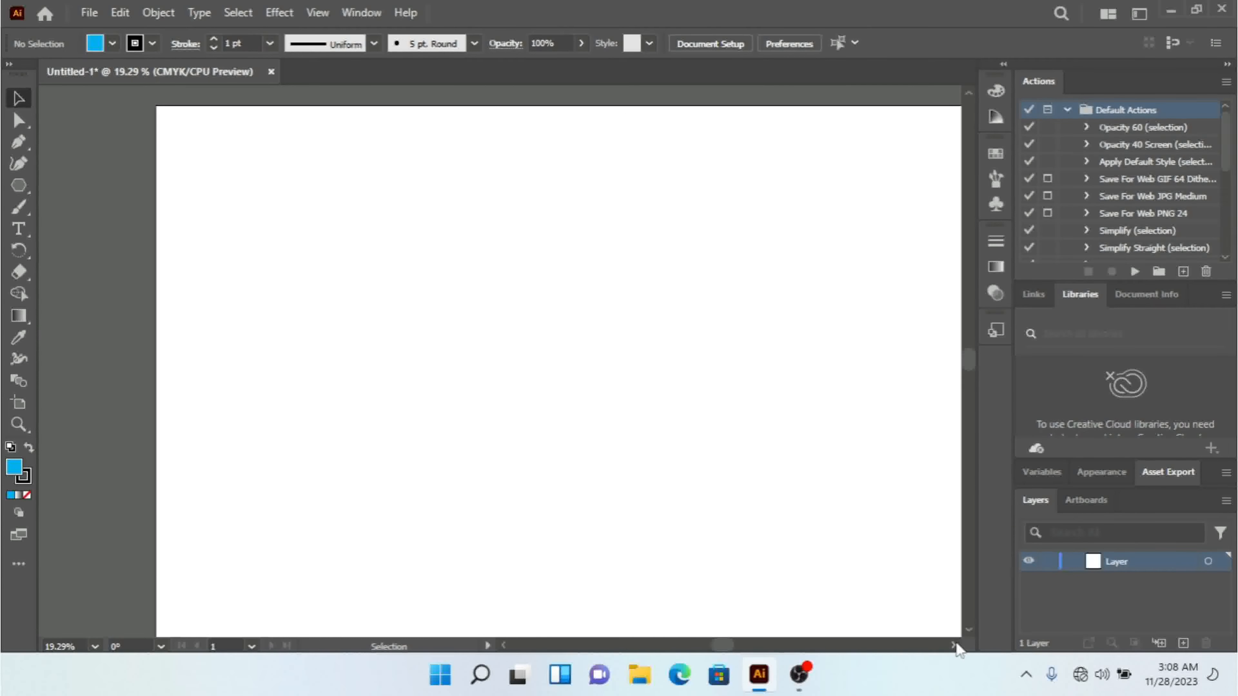
- Draw a tilted blue triangle with sides about 720 px and move it near the middle of the artboard
left_click(953, 645)
left_click(953, 645)
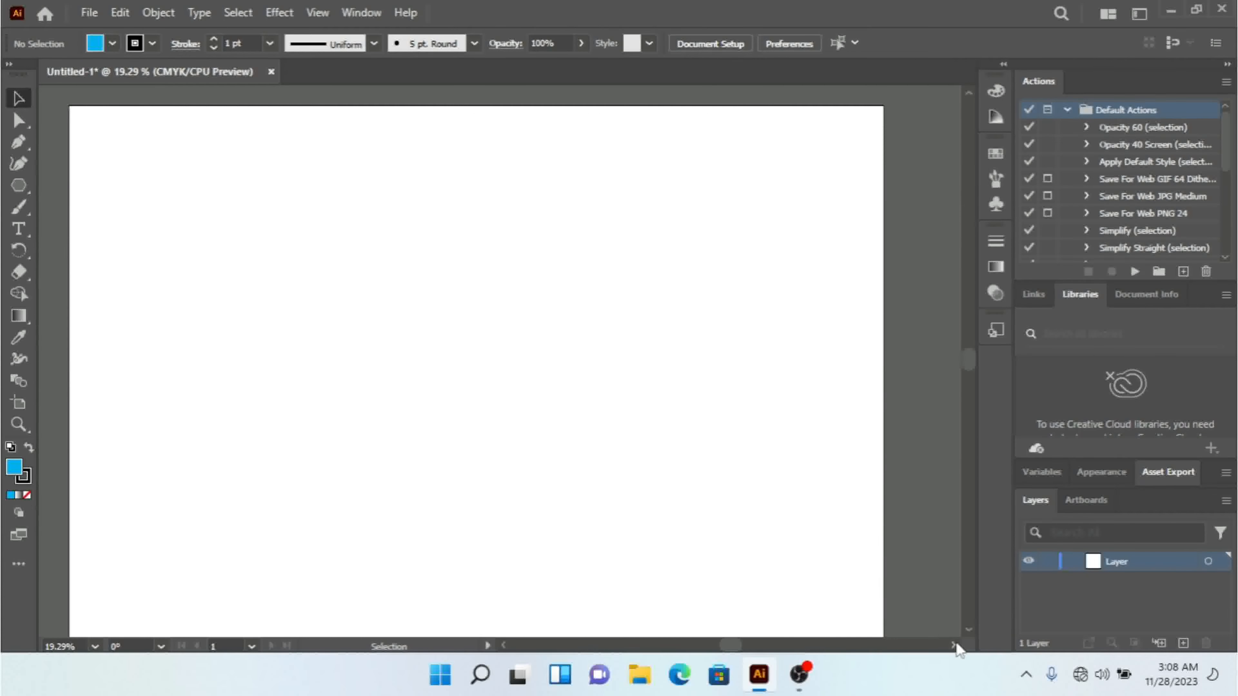
left_click(505, 645)
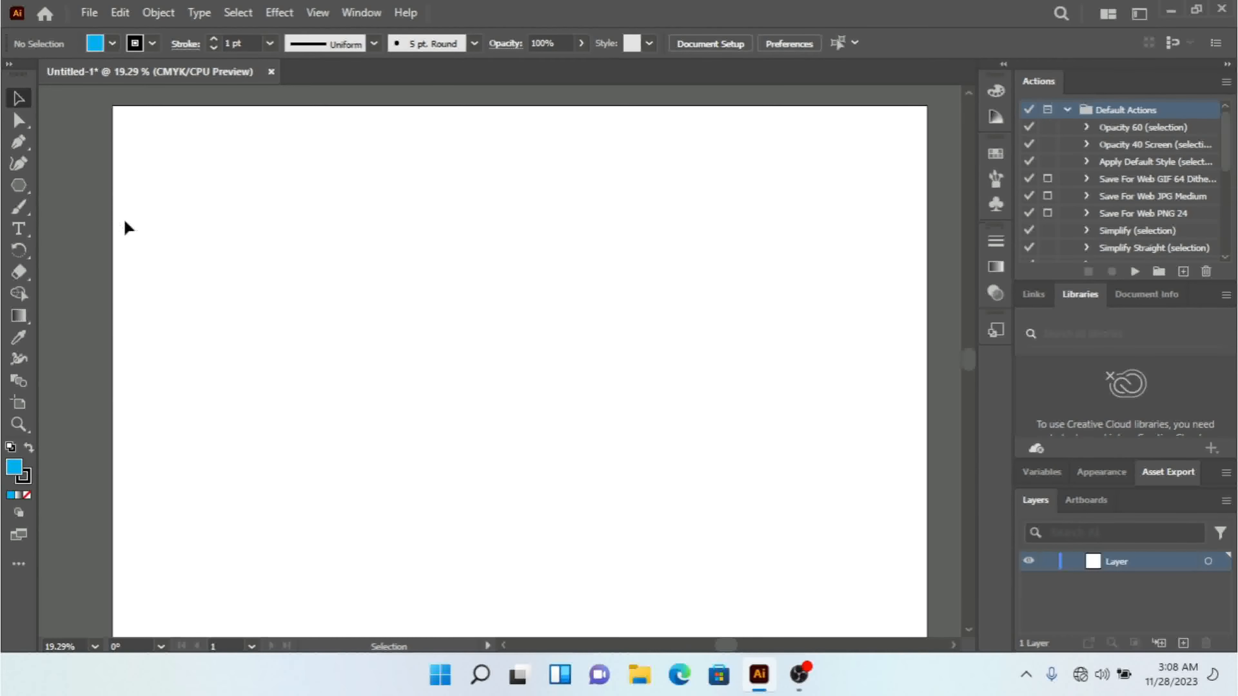
left_click(26, 184)
left_click_drag(246, 225, 330, 300)
left_click(17, 99)
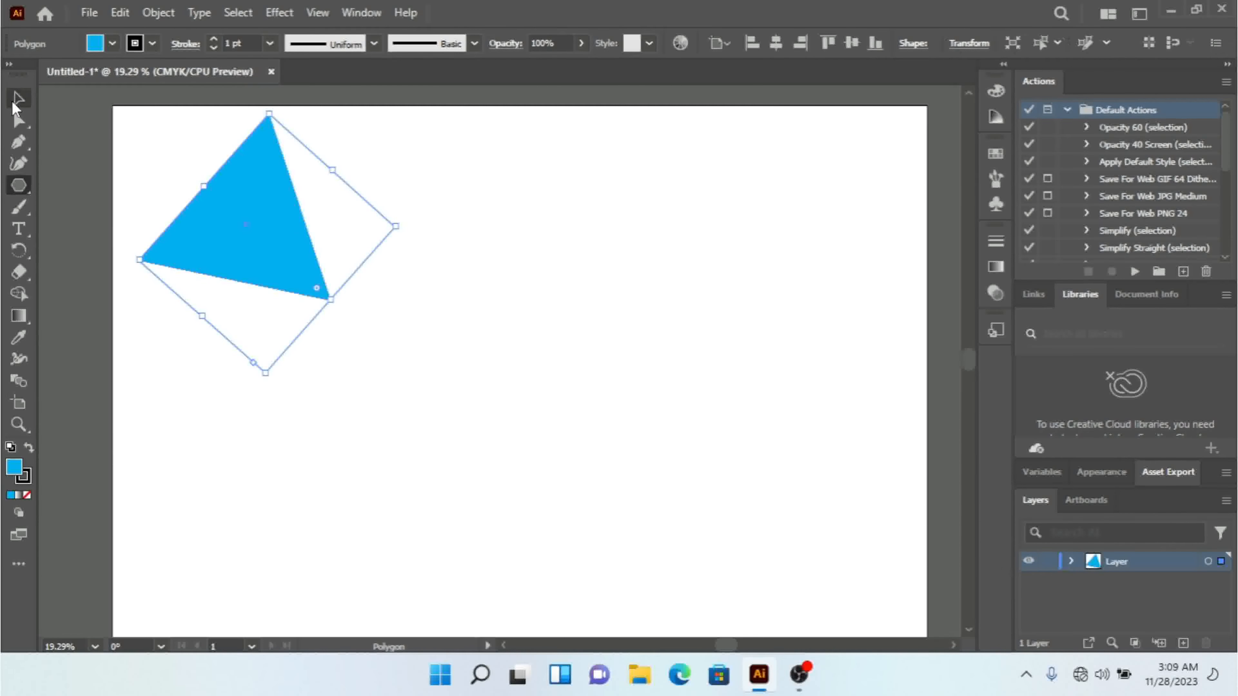
left_click_drag(275, 210, 505, 316)
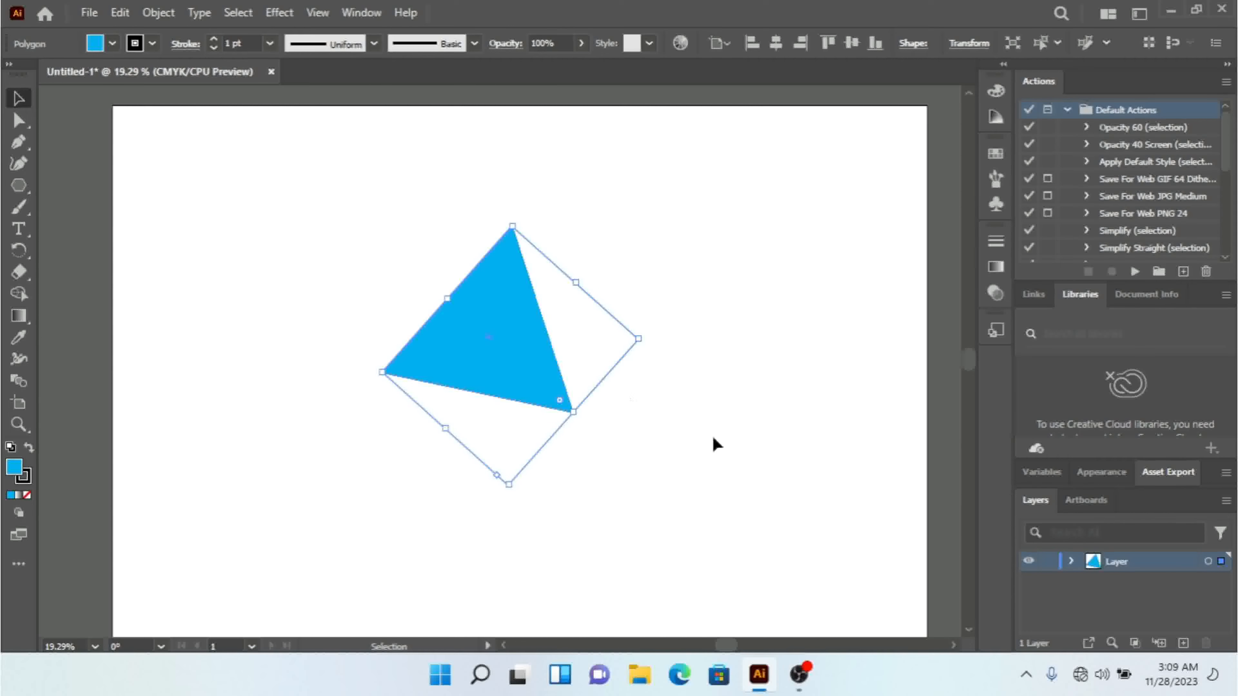
- Duplicate the blue triangle and place the copy up and to the left, slightly overlapping the original
key("ctrl+c")
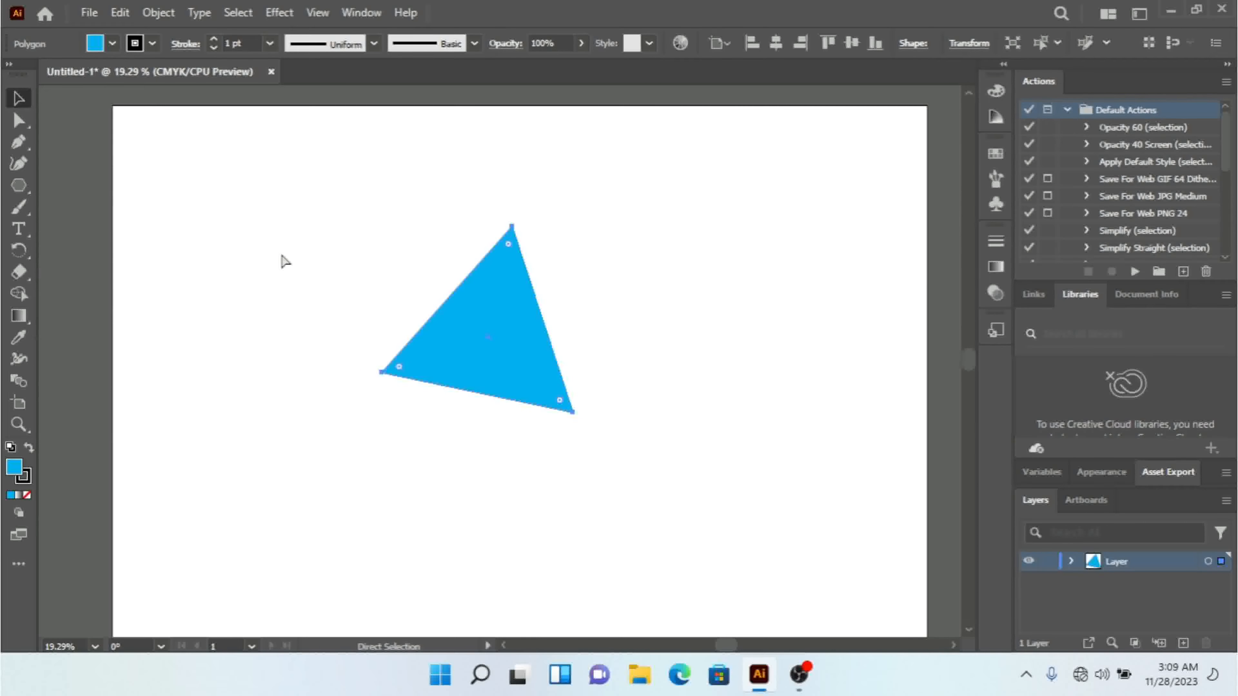
key("ctrl+v")
left_click_drag(541, 395, 409, 281)
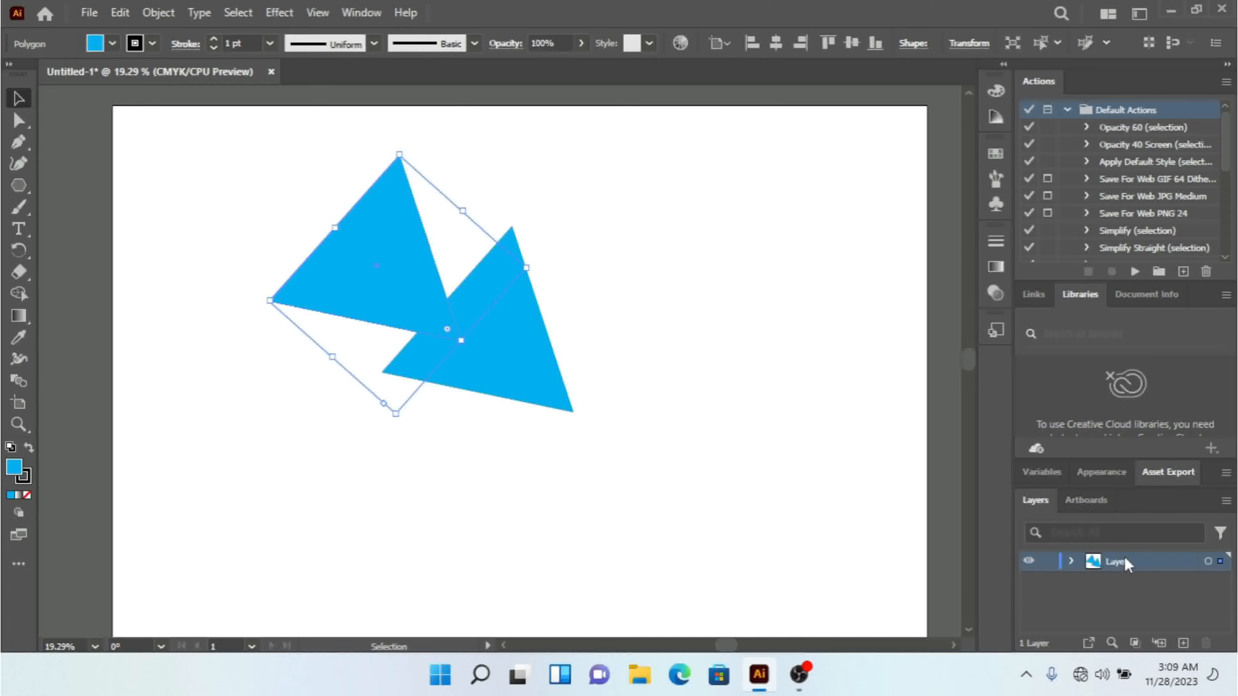
- Expand the entry named Layer to list its objects and select the upper-left triangle
left_click(361, 13)
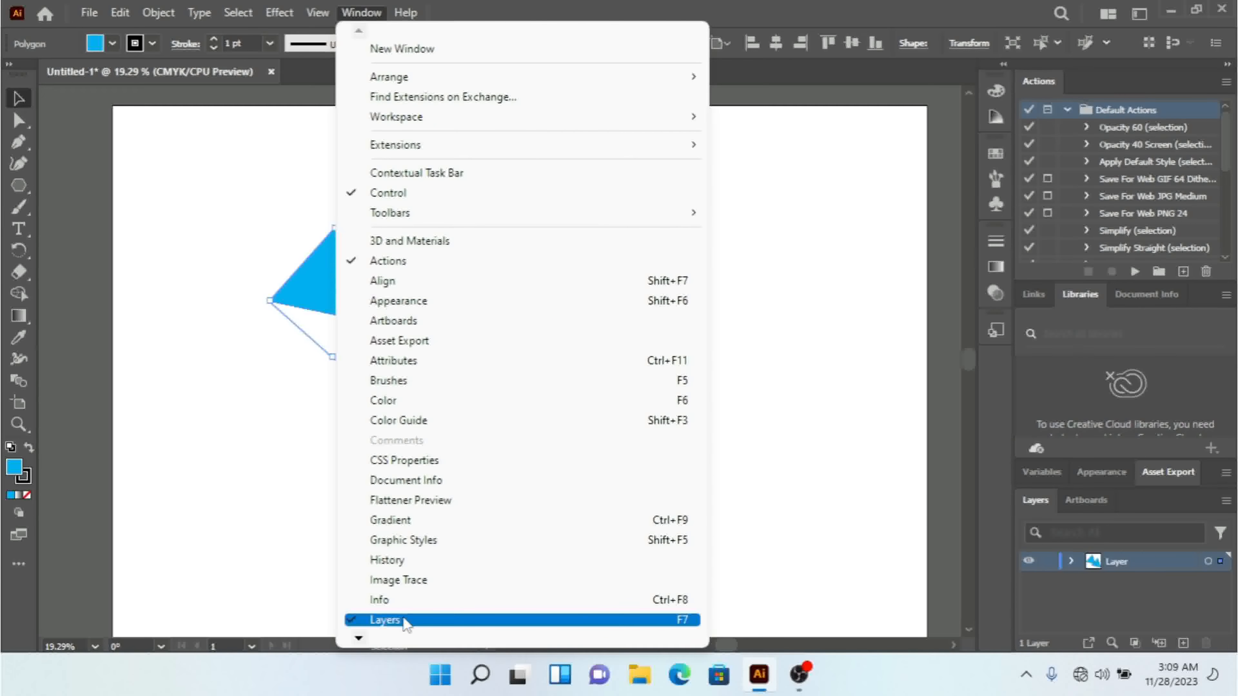
left_click(897, 317)
left_click(897, 317)
left_click(1071, 563)
left_click(418, 266)
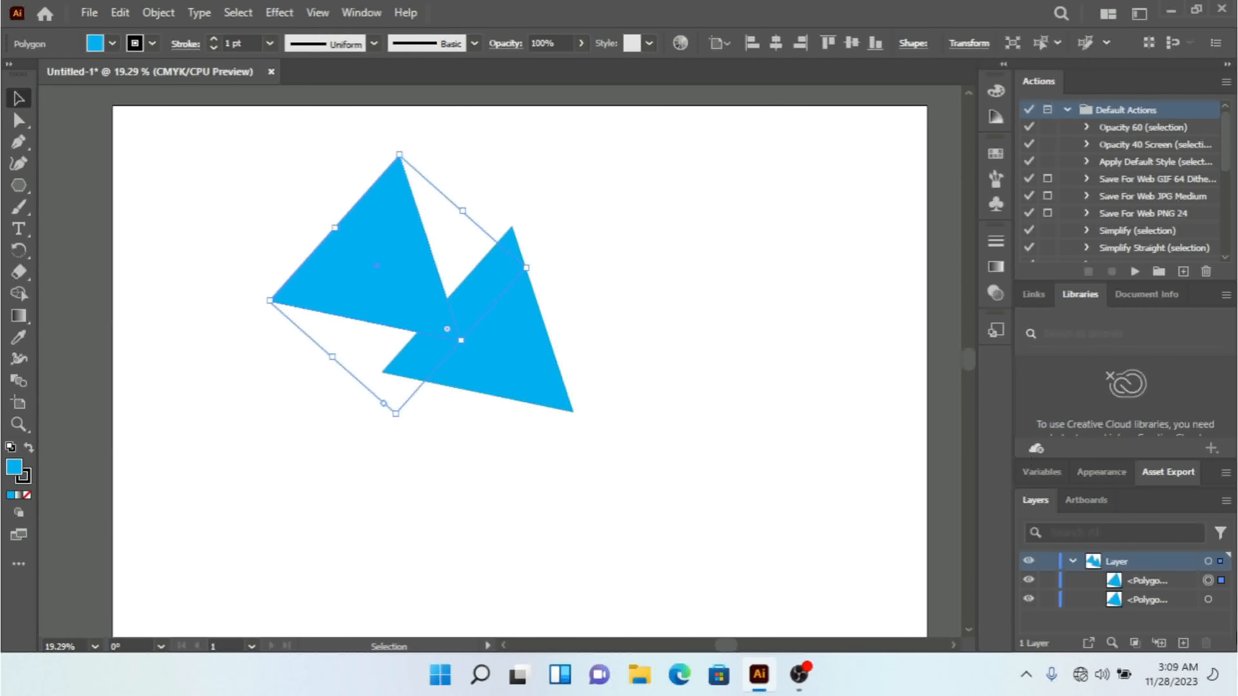
- Add a new layer, move the upper-left triangle onto it, and collapse the original layer
left_click(1184, 643)
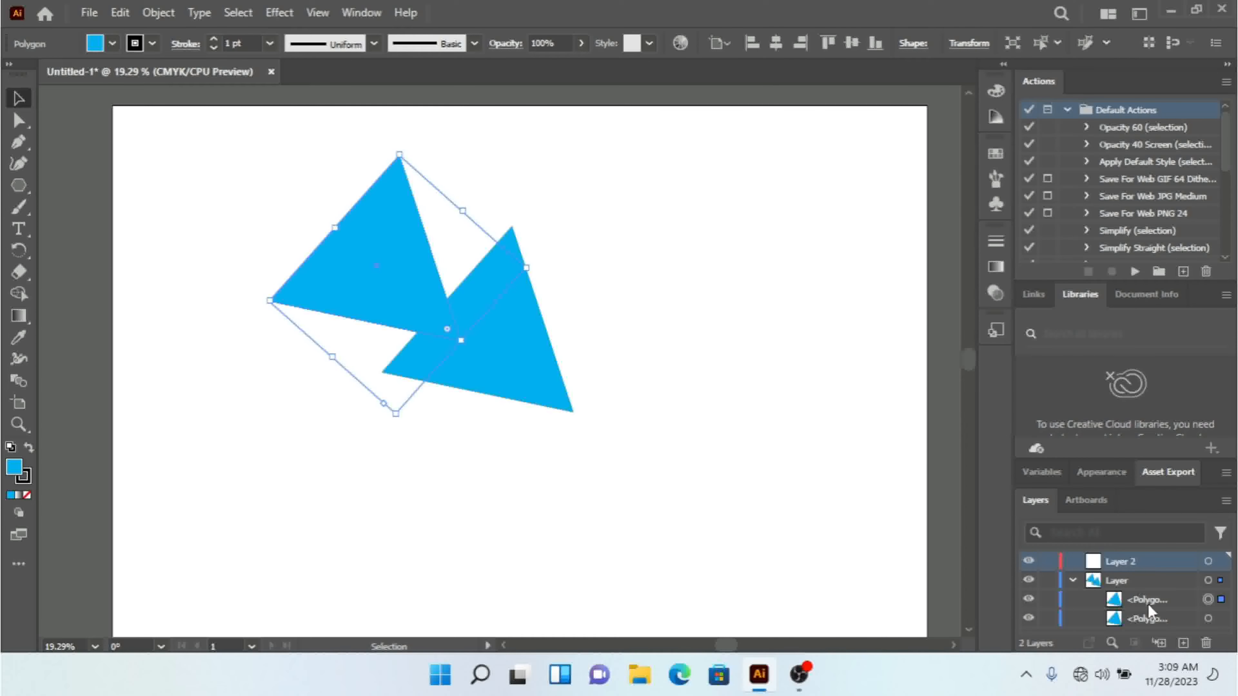
left_click_drag(1148, 605, 1133, 566)
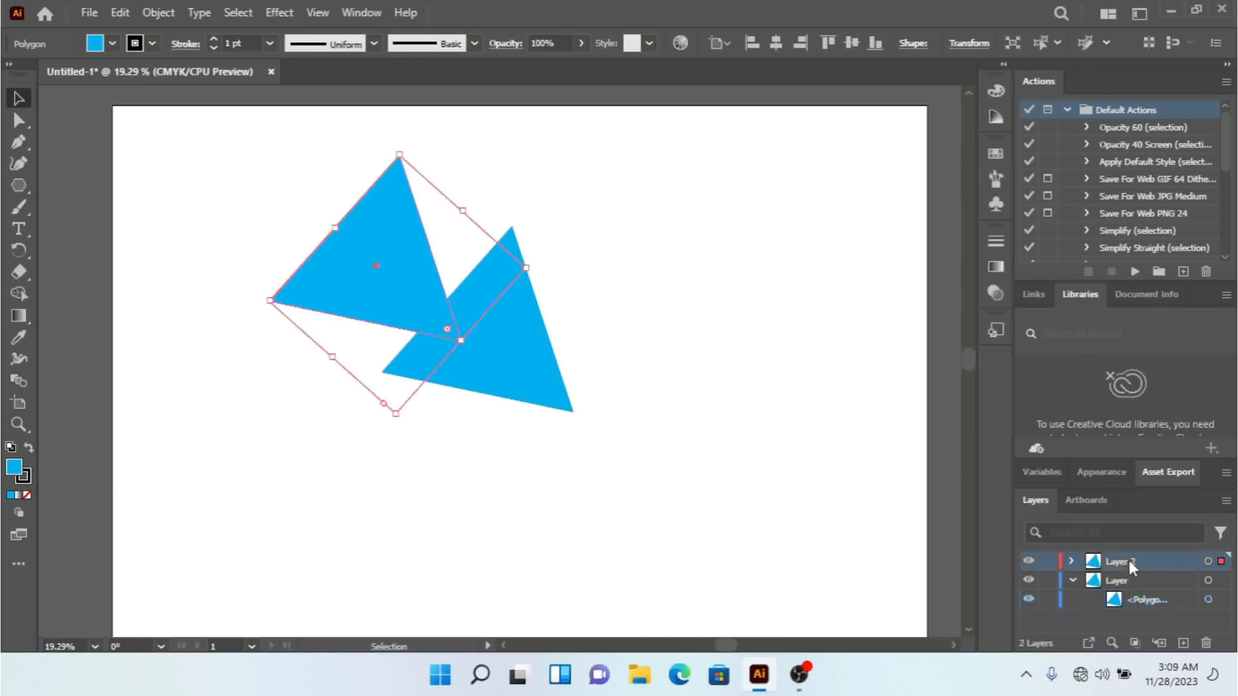
left_click(1074, 581)
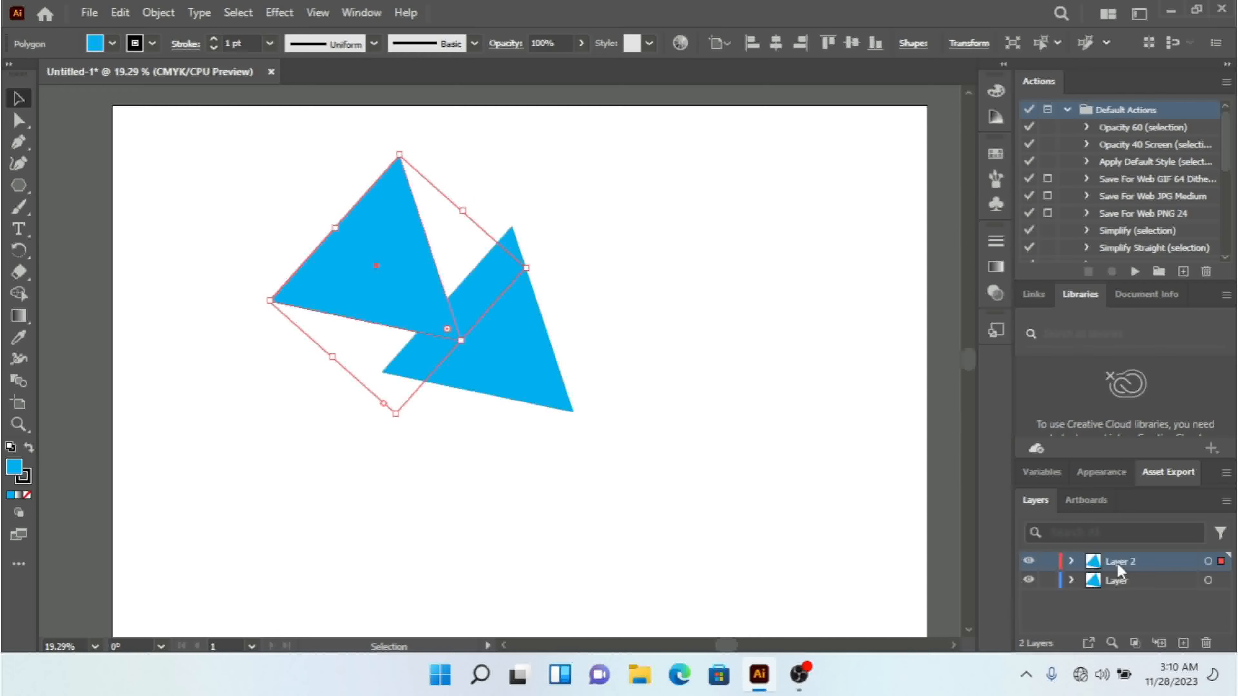
- Move Layer 2 beneath Layer in the stacking order
left_click_drag(1117, 563, 1121, 588)
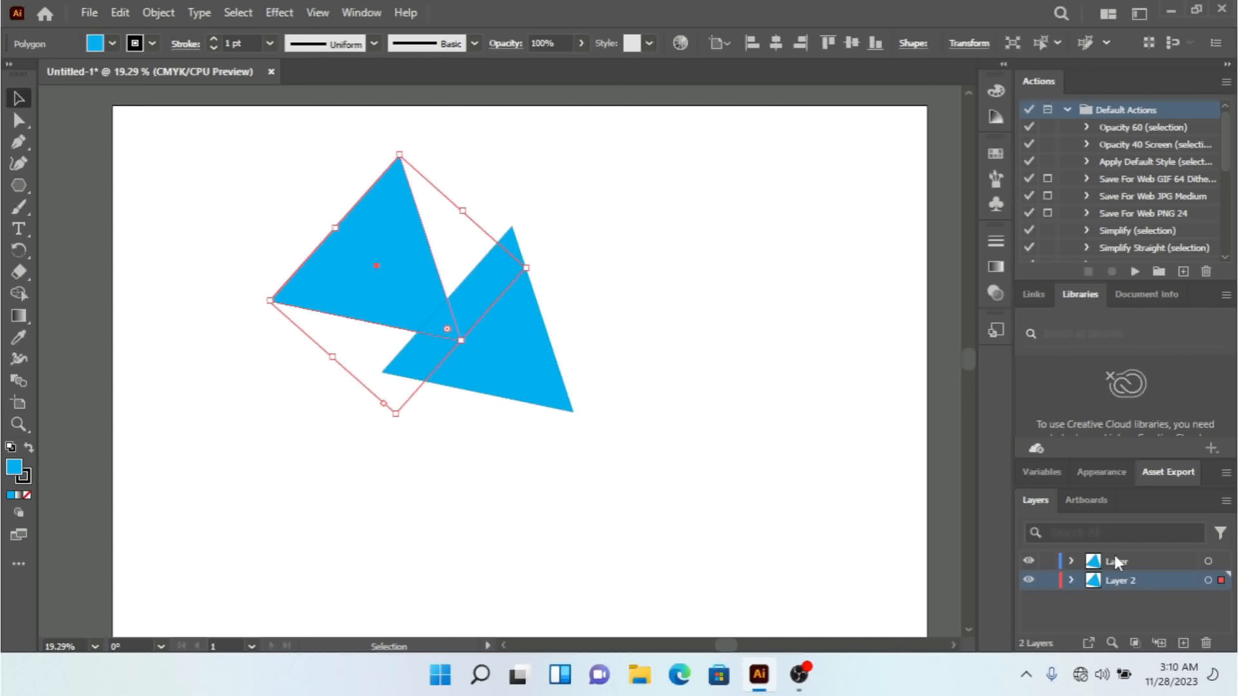
mouse_move(1114, 579)
left_mouse_down()
mouse_move(1110, 563)
mouse_move(1117, 584)
left_mouse_up()
- Nest Layer 2 inside Layer and move it back out as a separate layer beneath it
left_click_drag(1126, 588, 1096, 562)
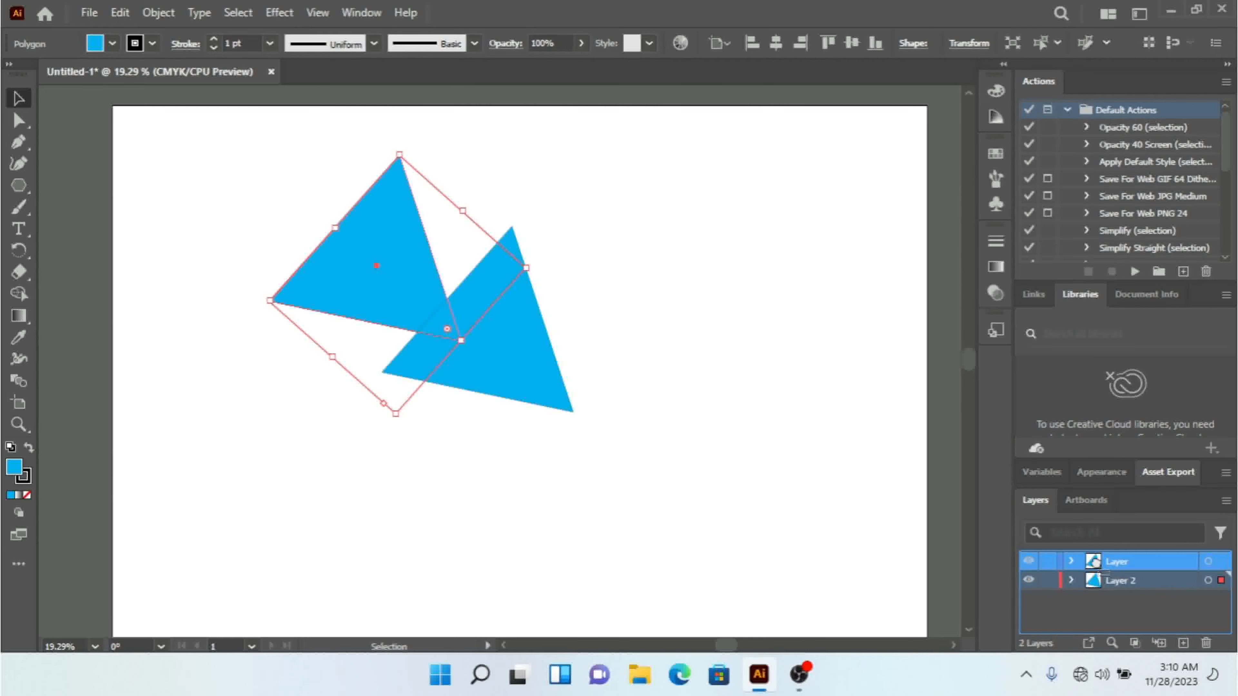
left_click_drag(1097, 563, 1098, 564)
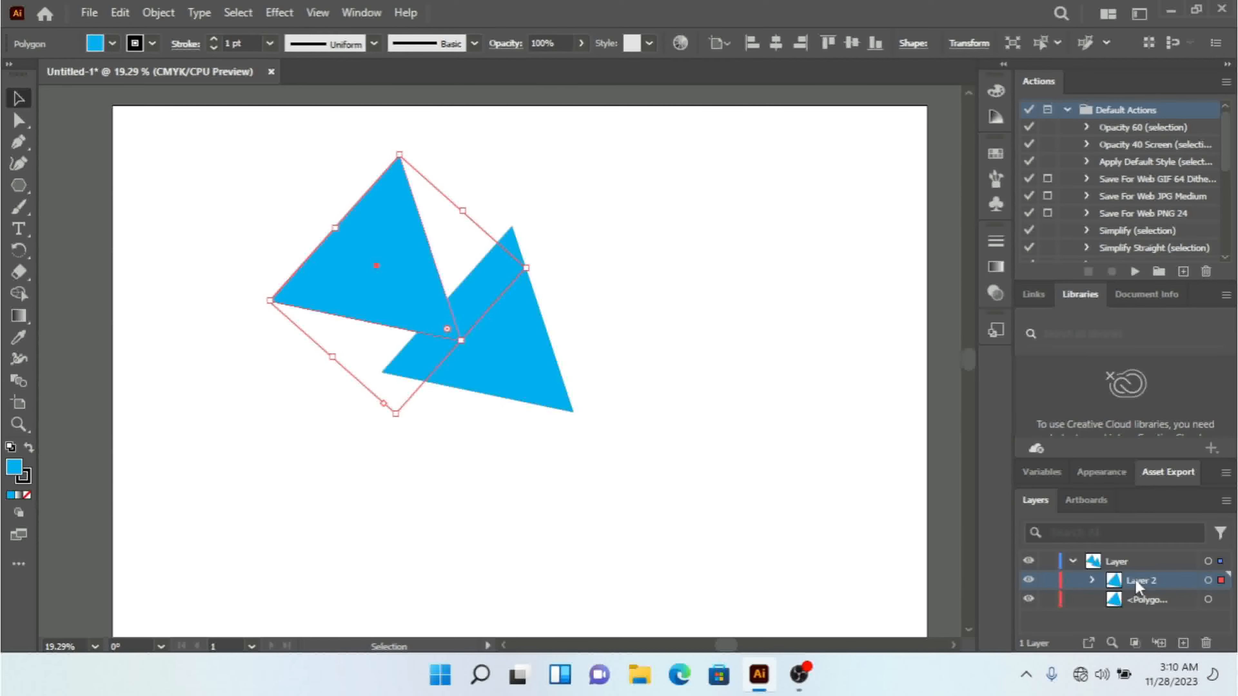
left_click_drag(1136, 580, 1141, 611)
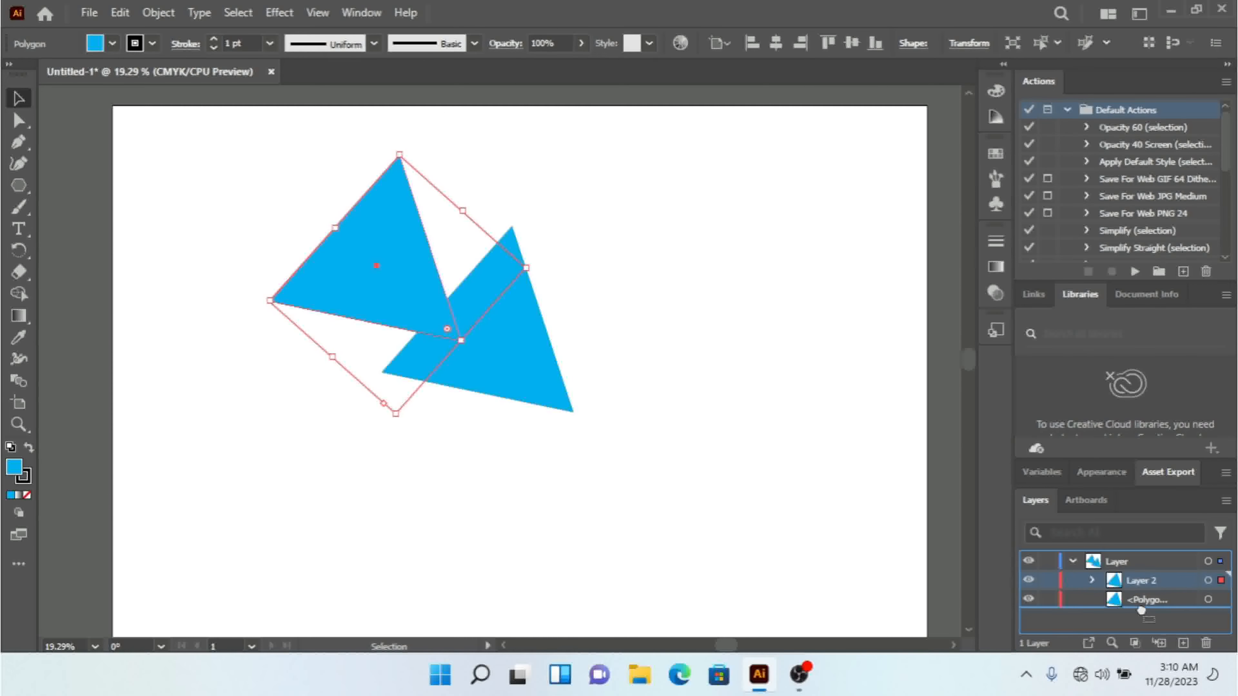
left_click_drag(1142, 611, 1146, 617)
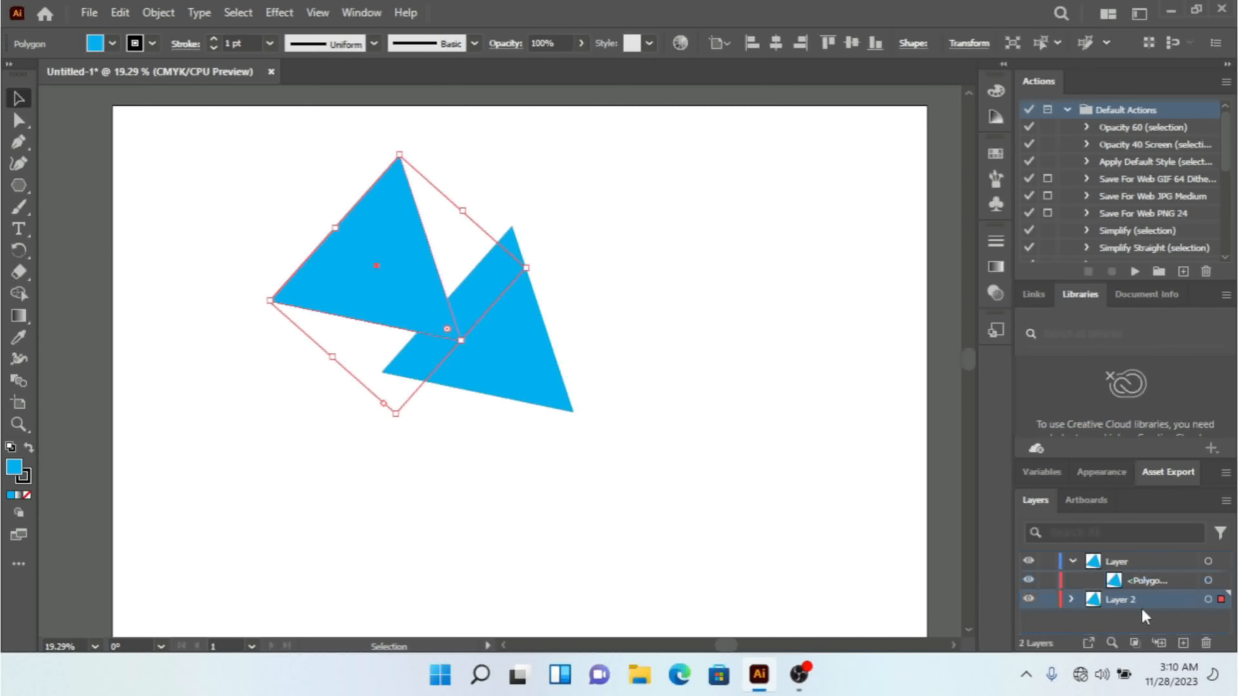
left_click(1073, 561)
- Create a sublayer inside Layer 2 and delete it again
left_click(1127, 566)
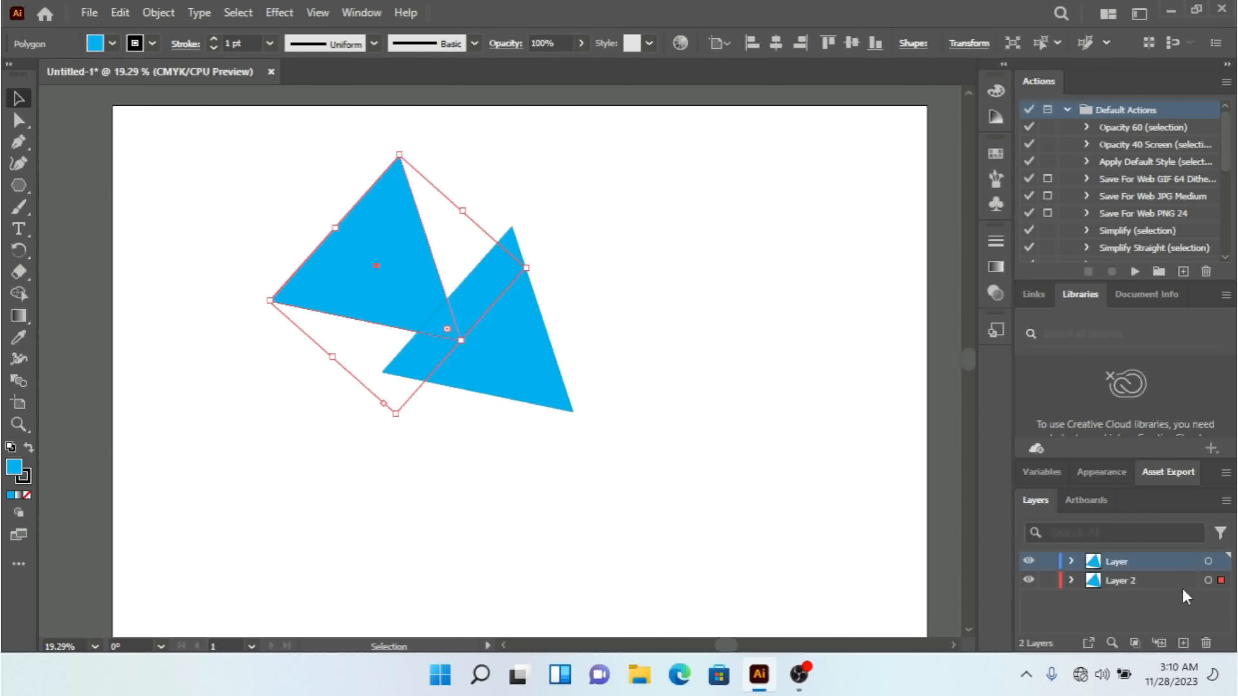
left_click(1113, 584)
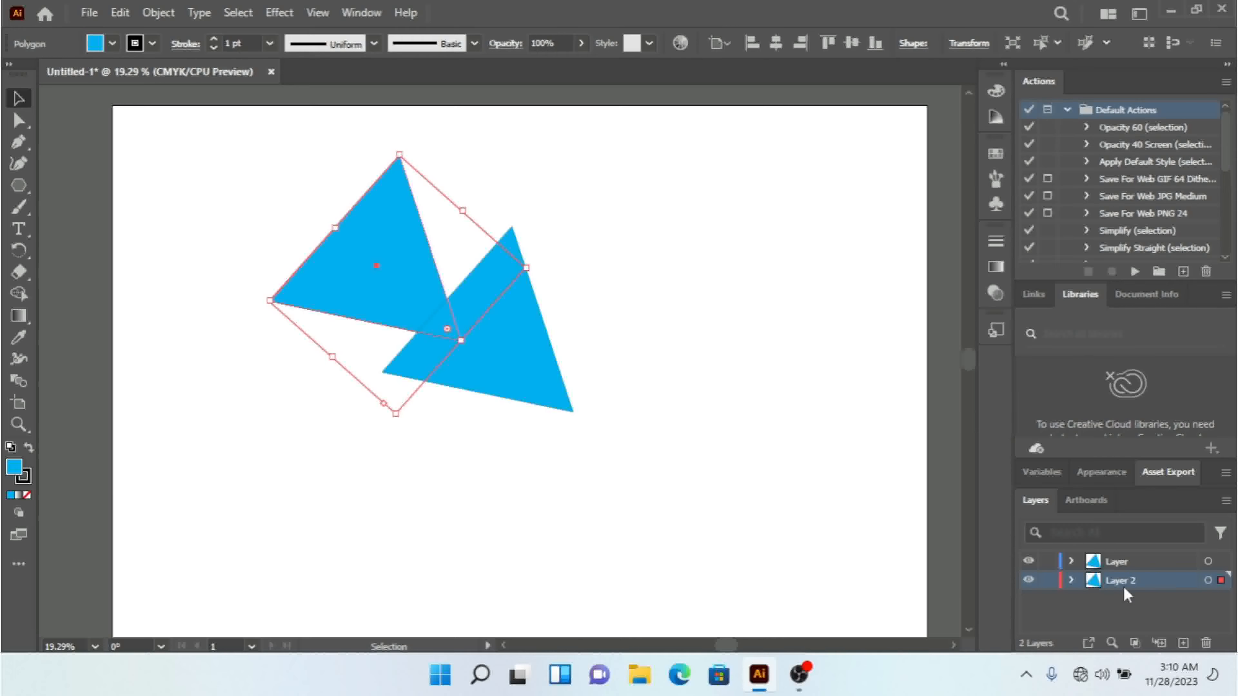
left_click(1159, 644)
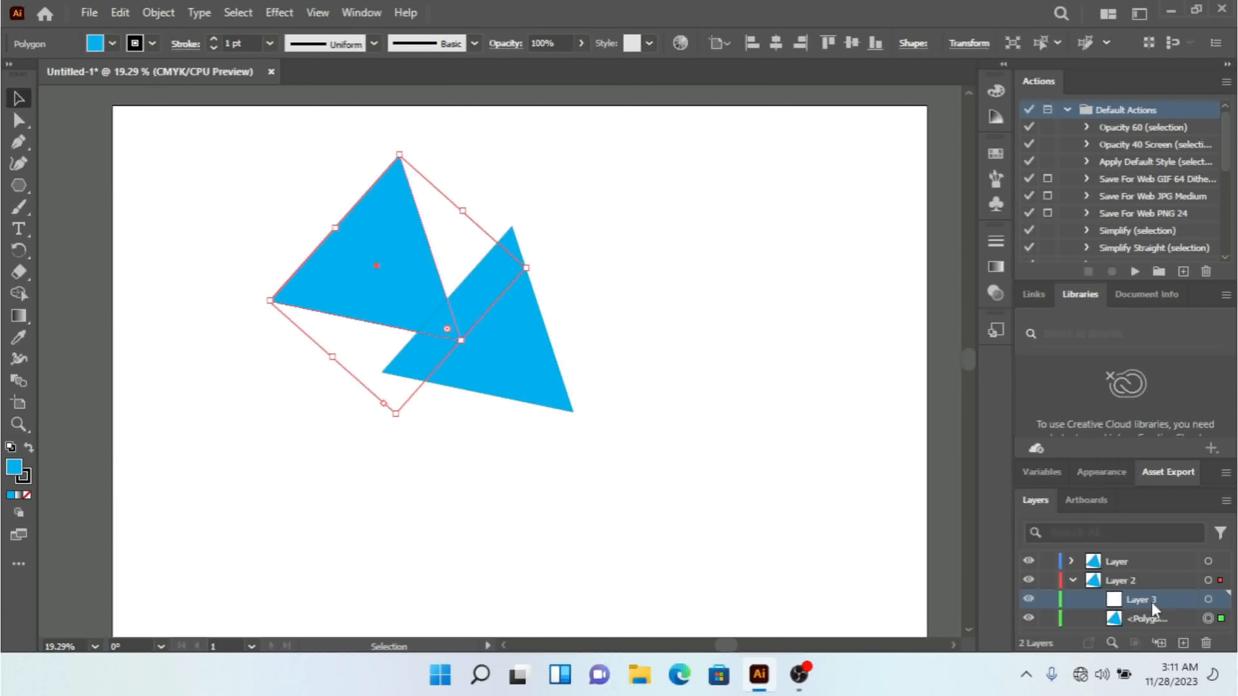
left_click(1206, 644)
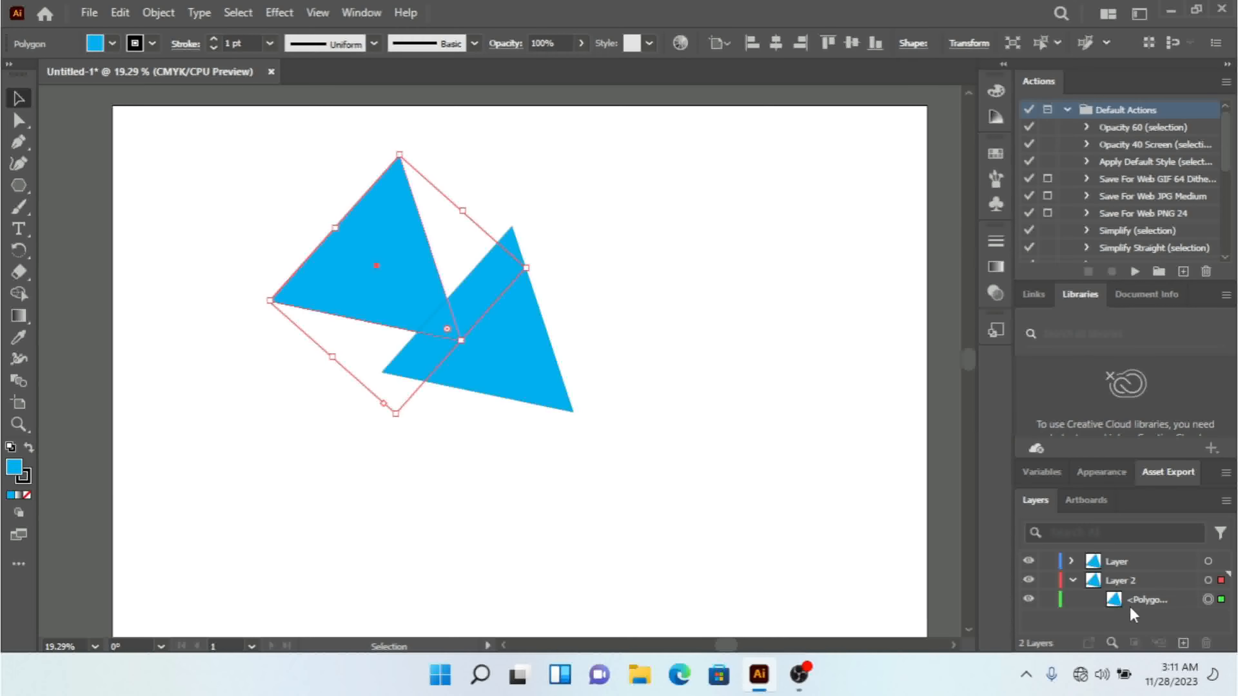
left_click(1072, 580)
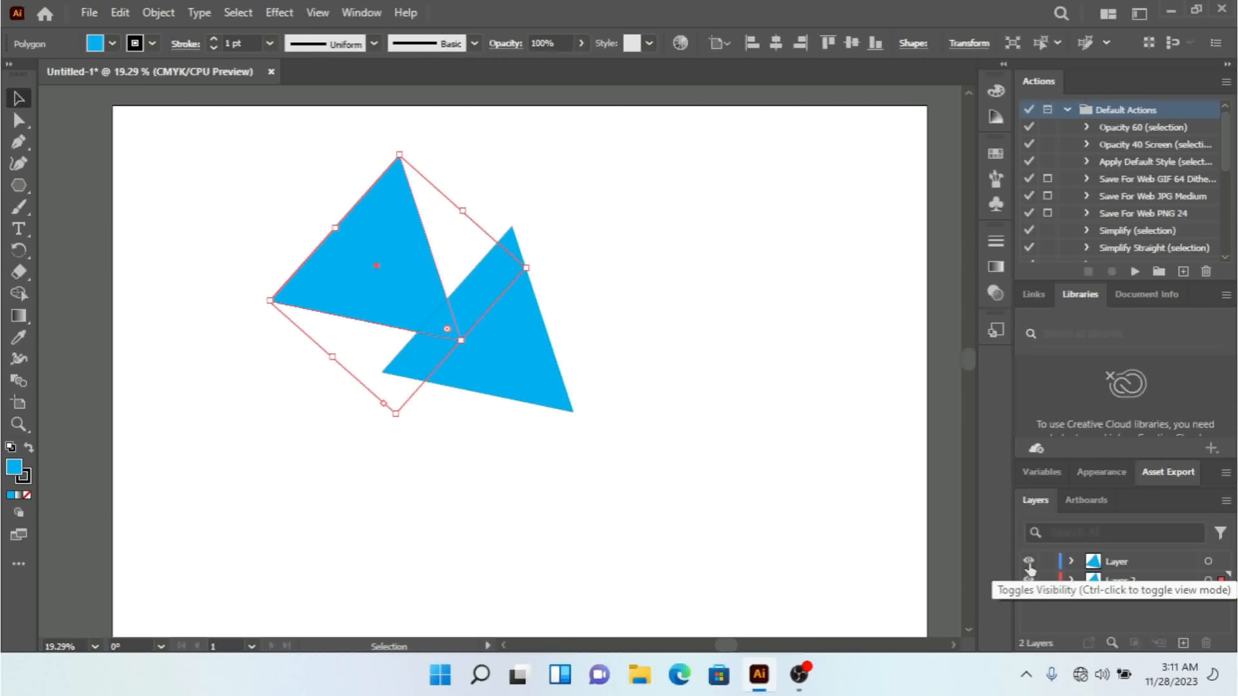
- Hide the layer named Layer and show it again
left_click(1029, 562)
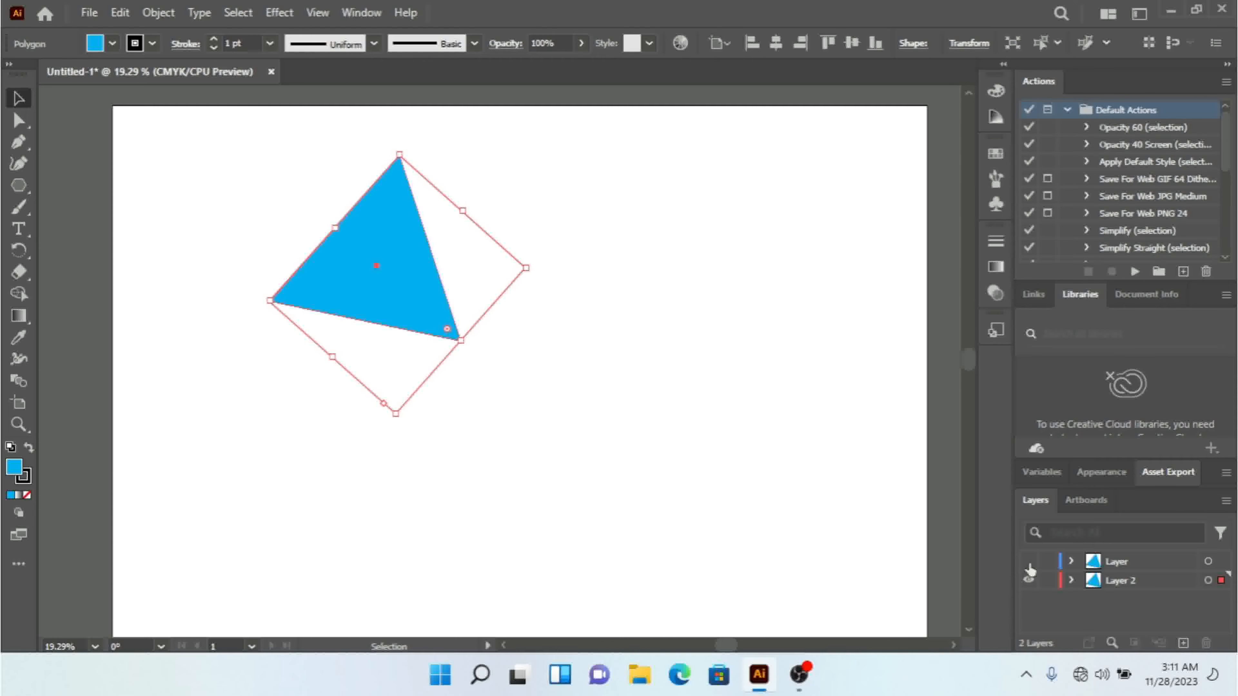
left_click(1029, 562)
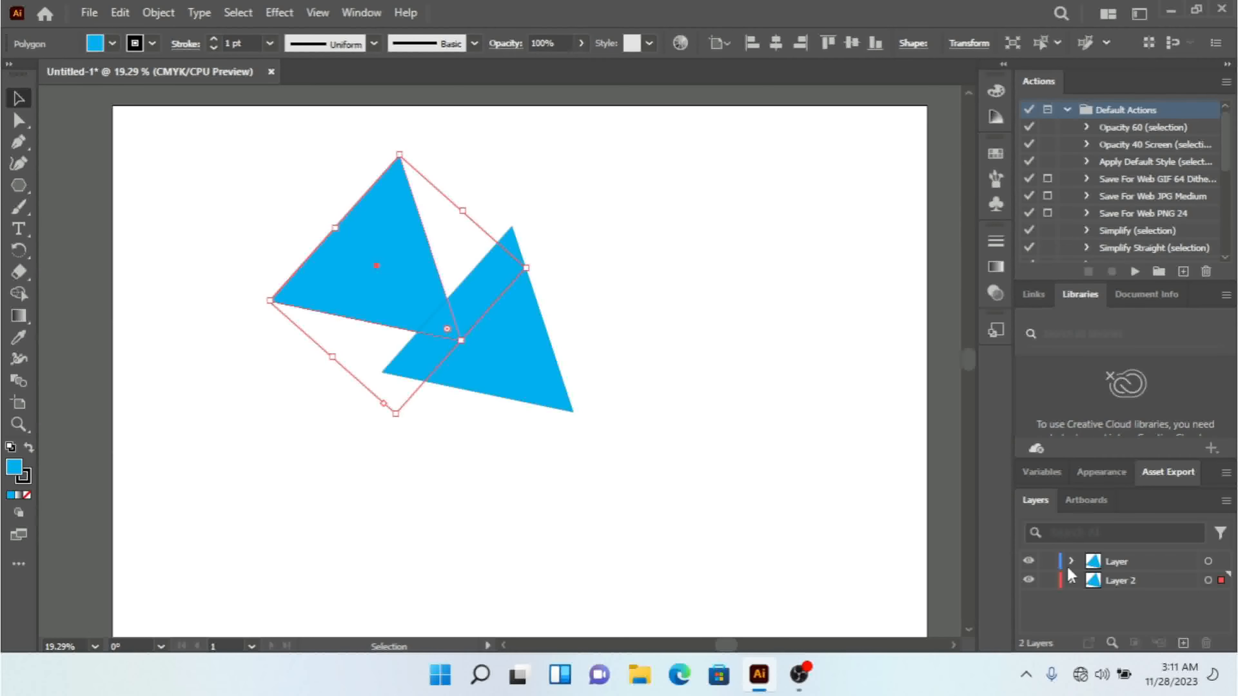
- Lock the layer named Layer and try to select and move its triangle on the artboard
left_click(1048, 562)
left_click(542, 343)
left_click_drag(569, 273, 514, 327)
left_click_drag(606, 295, 477, 390)
left_click_drag(520, 293, 500, 430)
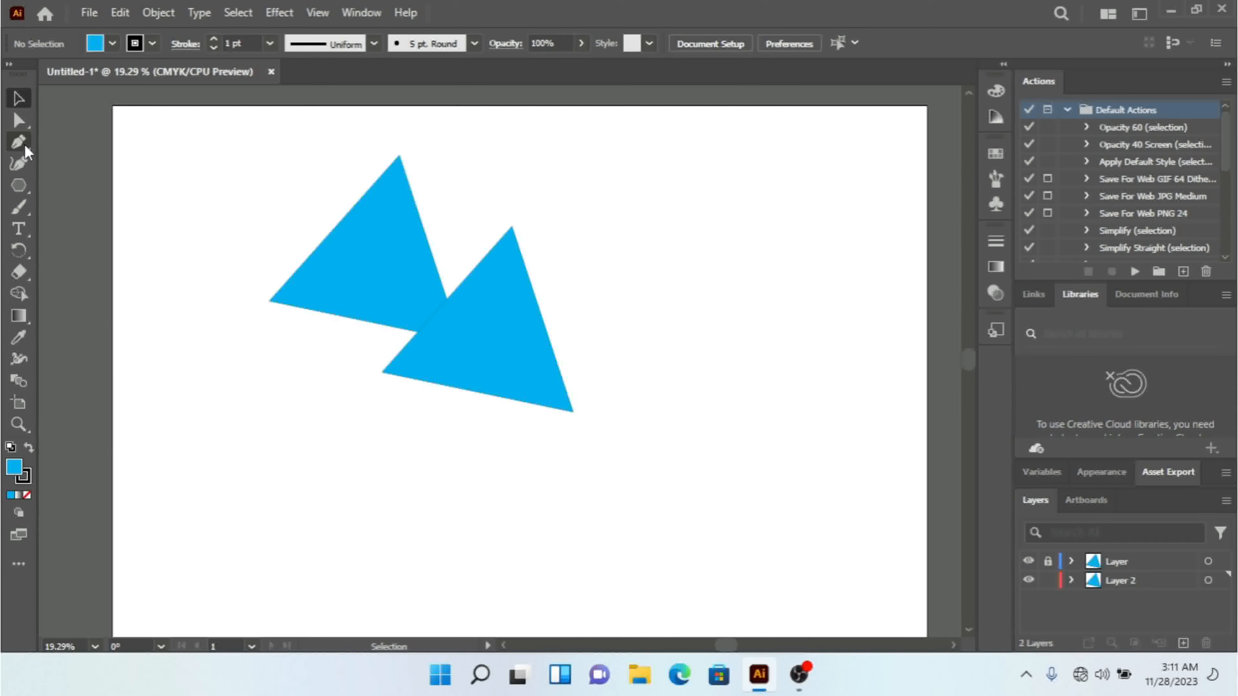
- Trace the locked triangle corner to corner with the Pen tool as a closed path on Layer 2
key("p")
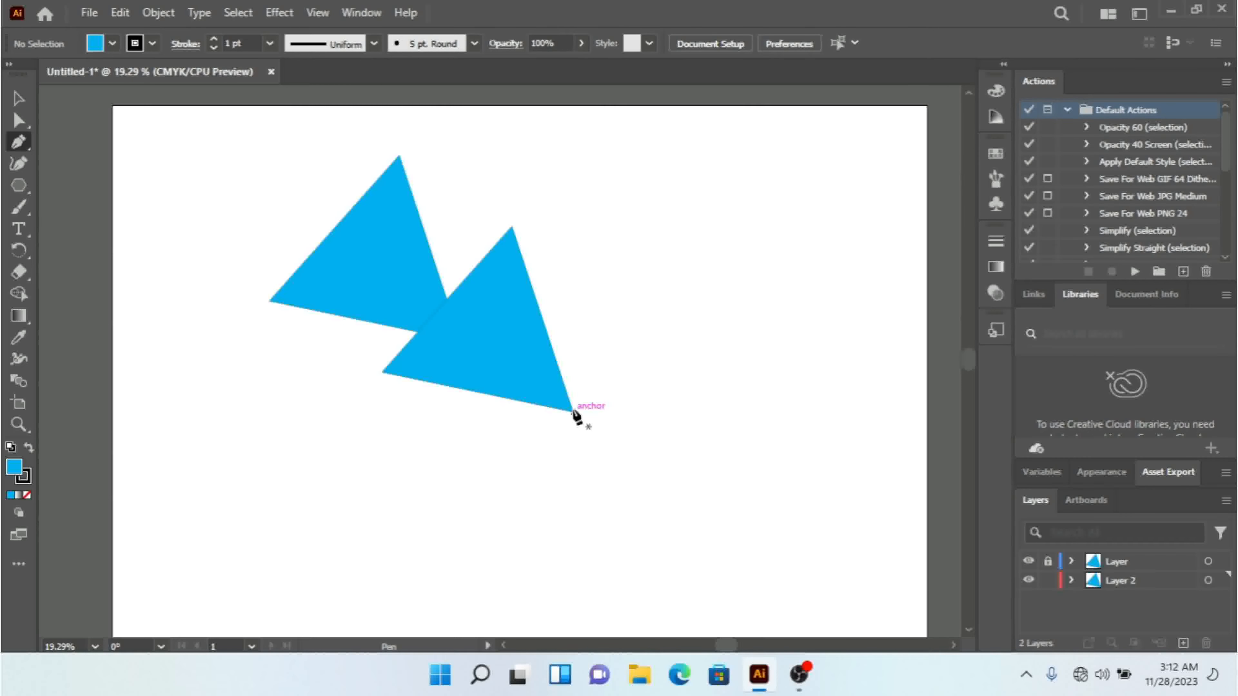
left_click(573, 412)
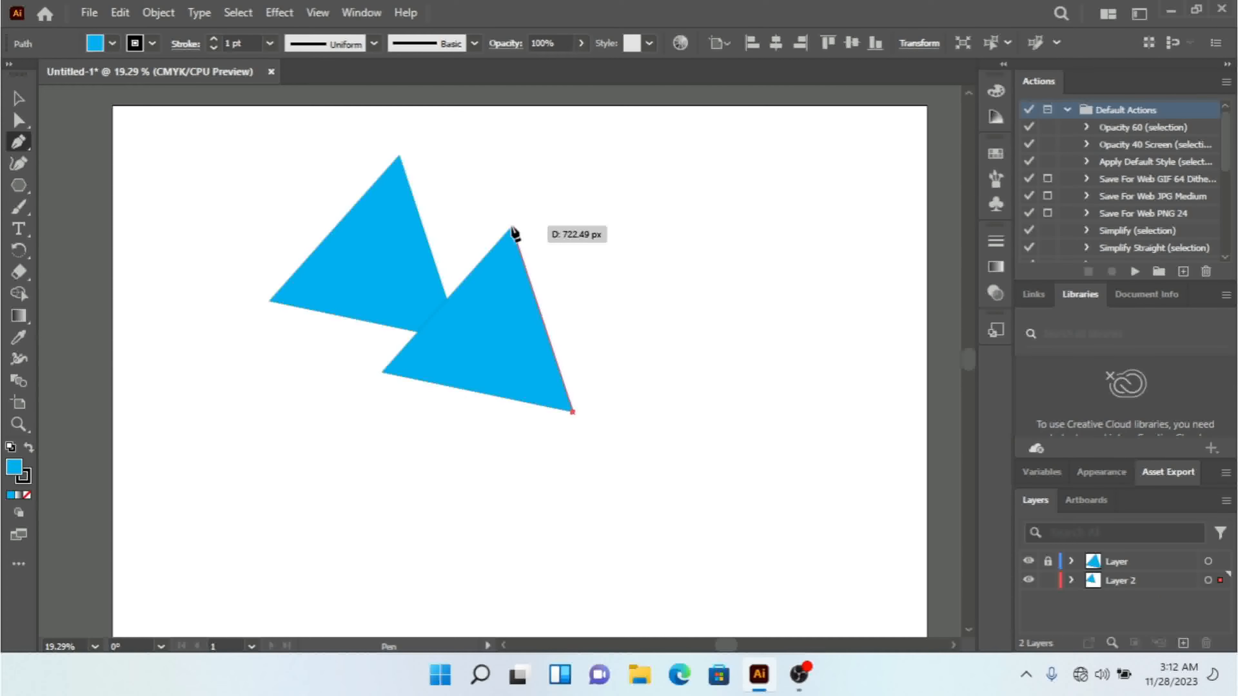
left_click(512, 227)
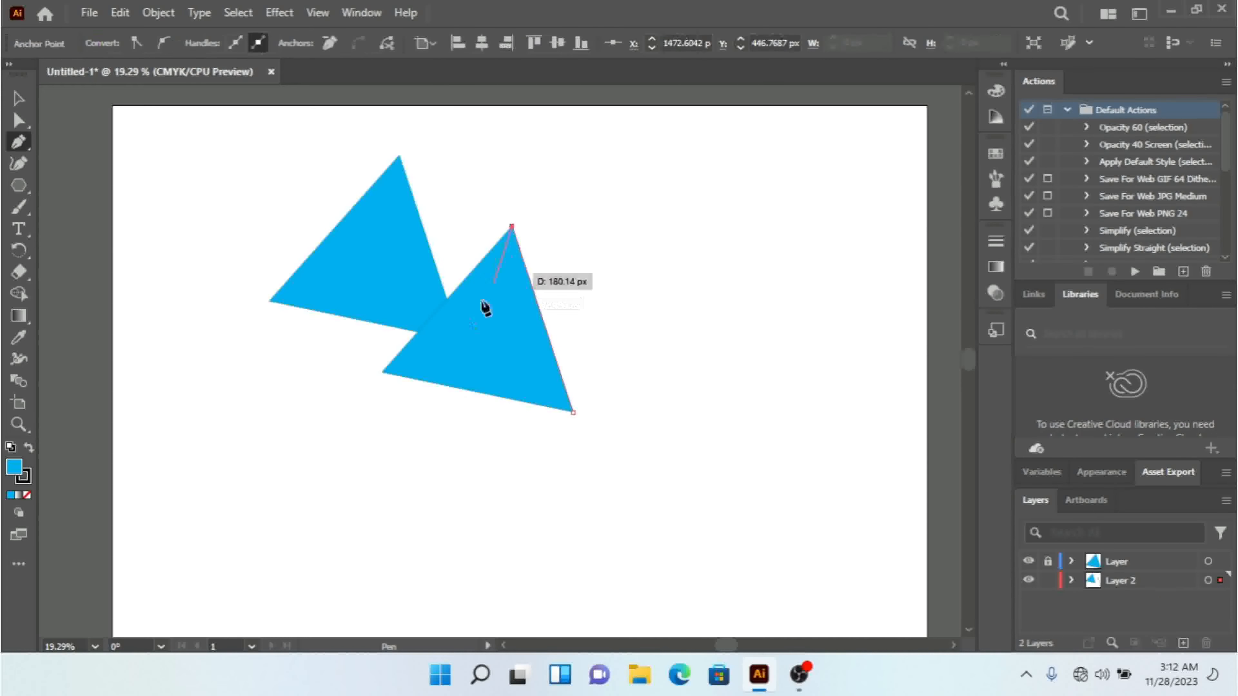
left_click(380, 372)
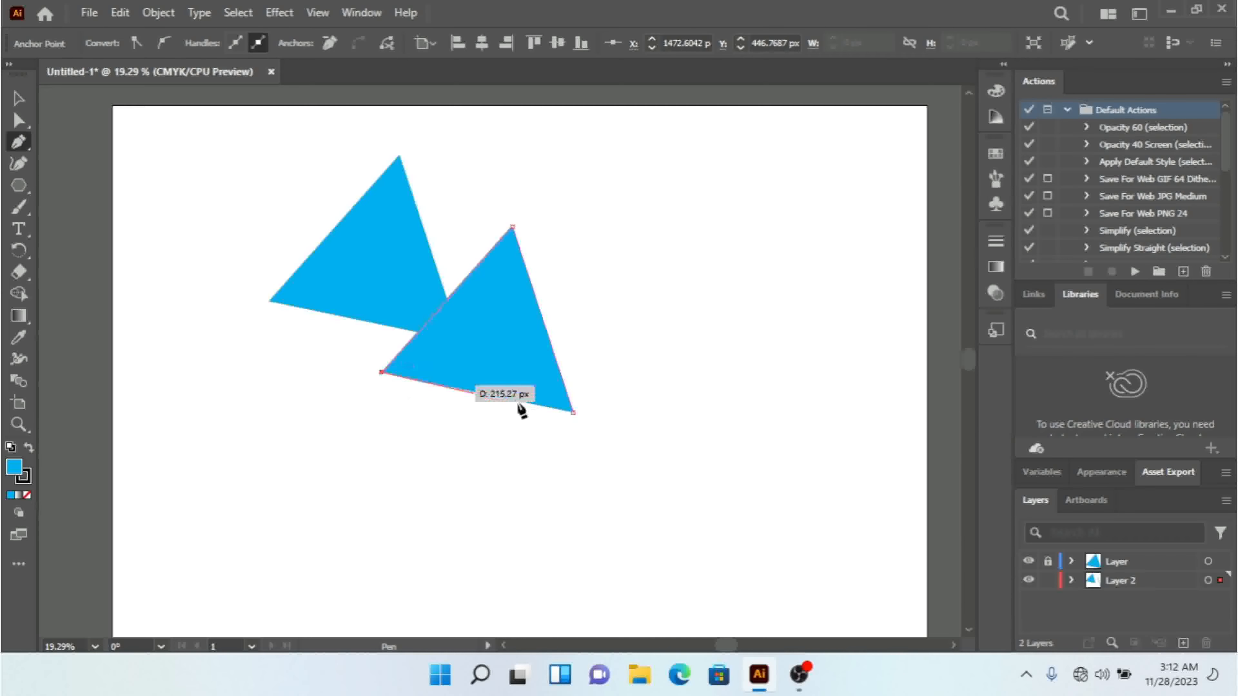
left_click(574, 414)
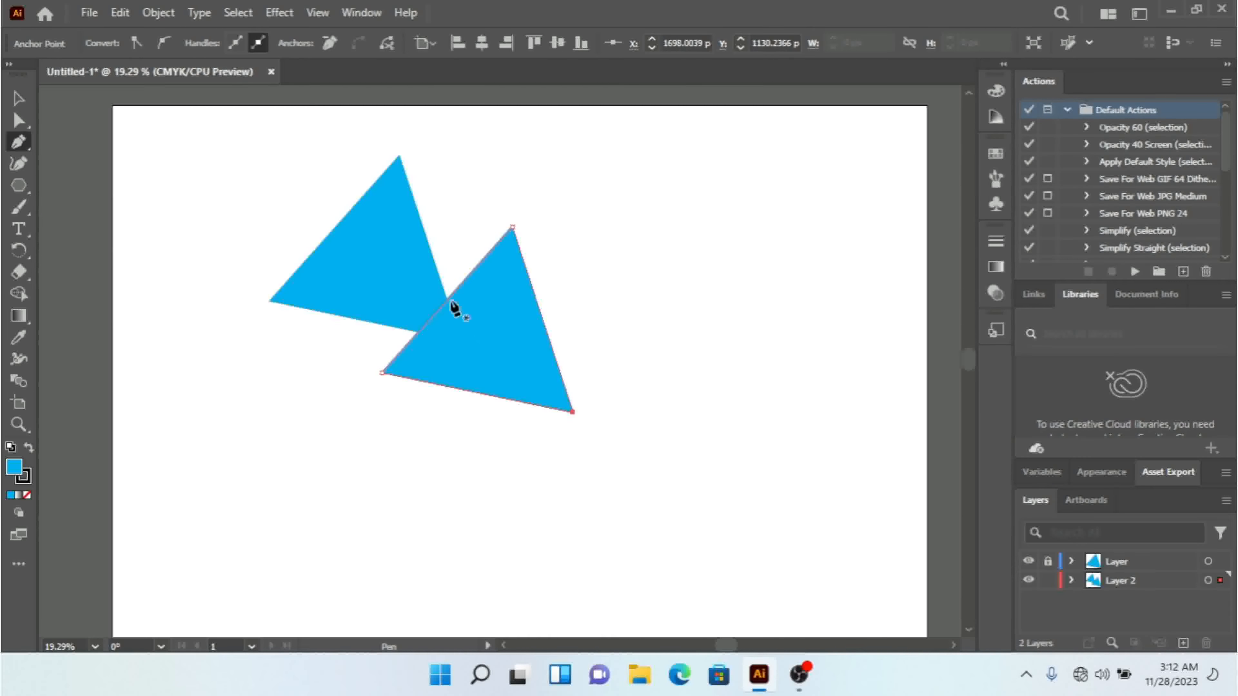
- Move the traced triangle down and to the left of the locked one and fill it dark blue
left_click(18, 100)
left_click_drag(506, 312, 355, 423)
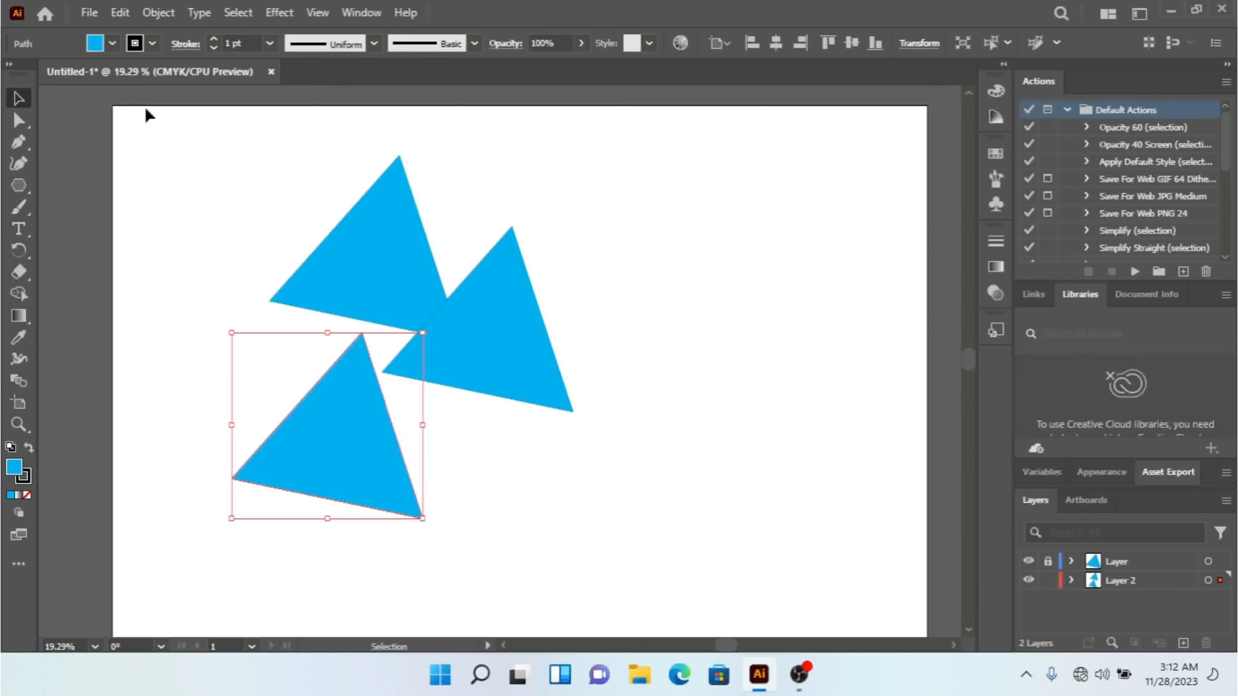
left_click(113, 43)
left_click(120, 66)
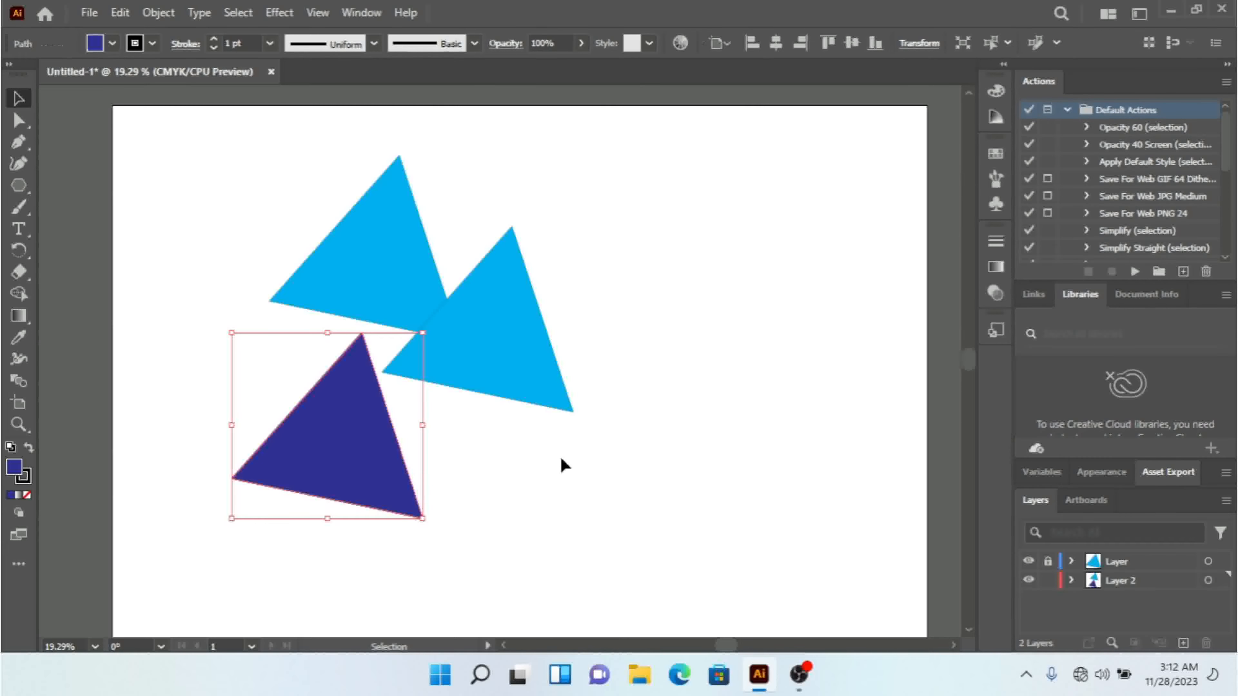
- Delete the dark blue traced triangle, unlock the layer named Layer and make it active
key("Delete")
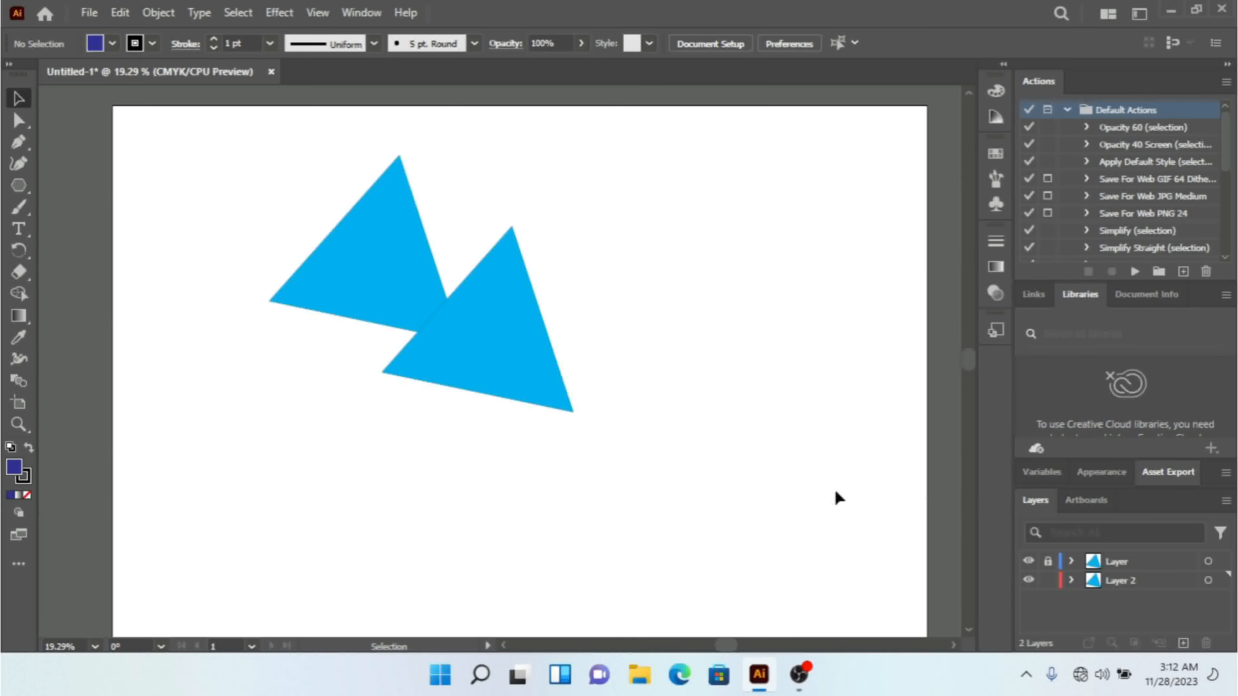
left_click(1140, 563)
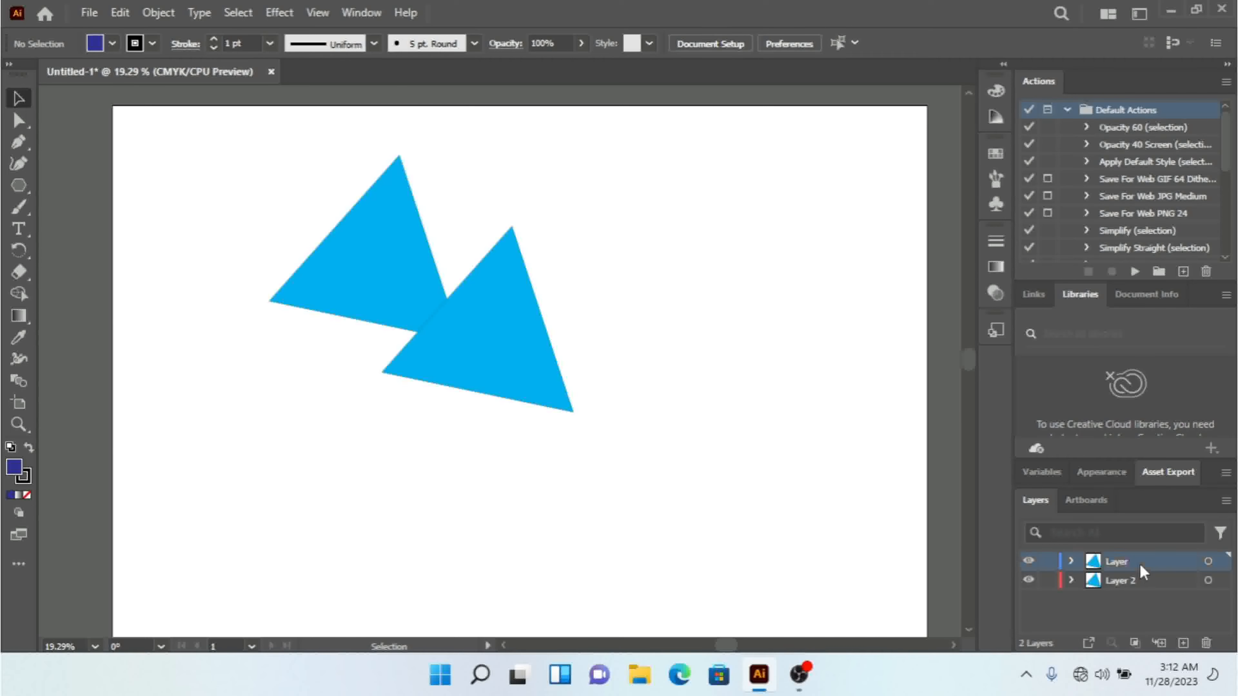
- Review the available layer commands and select all artwork on Layer 2
left_click(1227, 503)
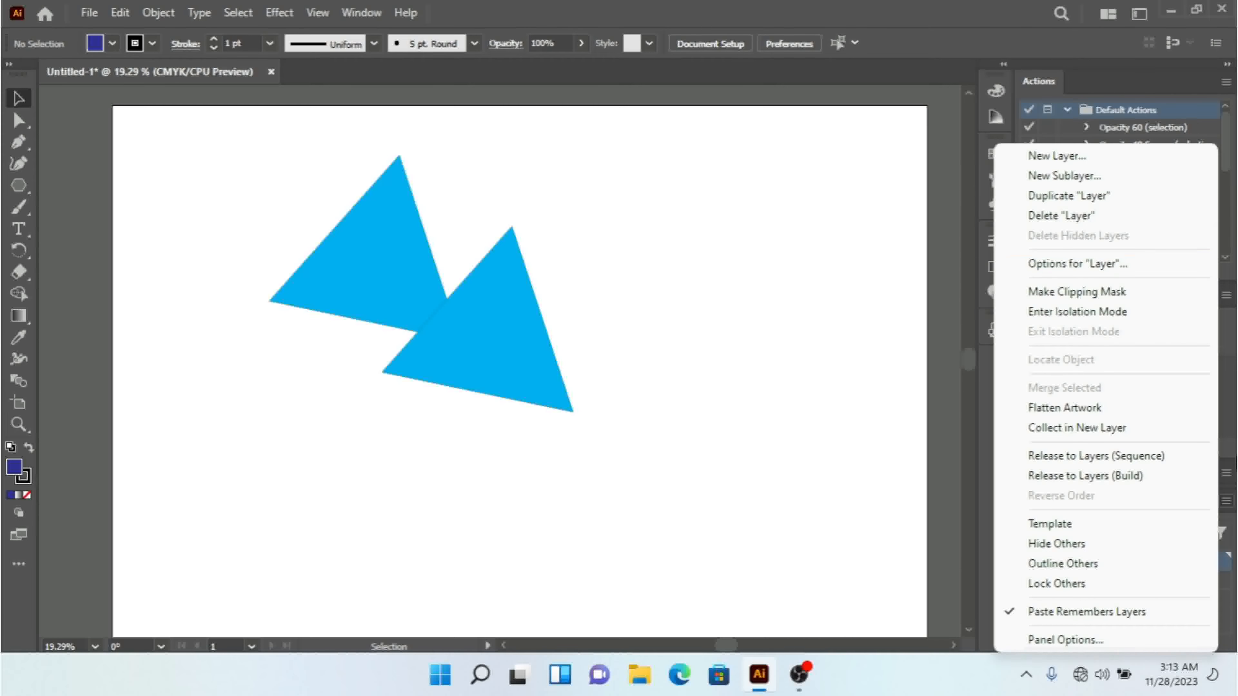
left_click(1227, 579)
left_click(1222, 581)
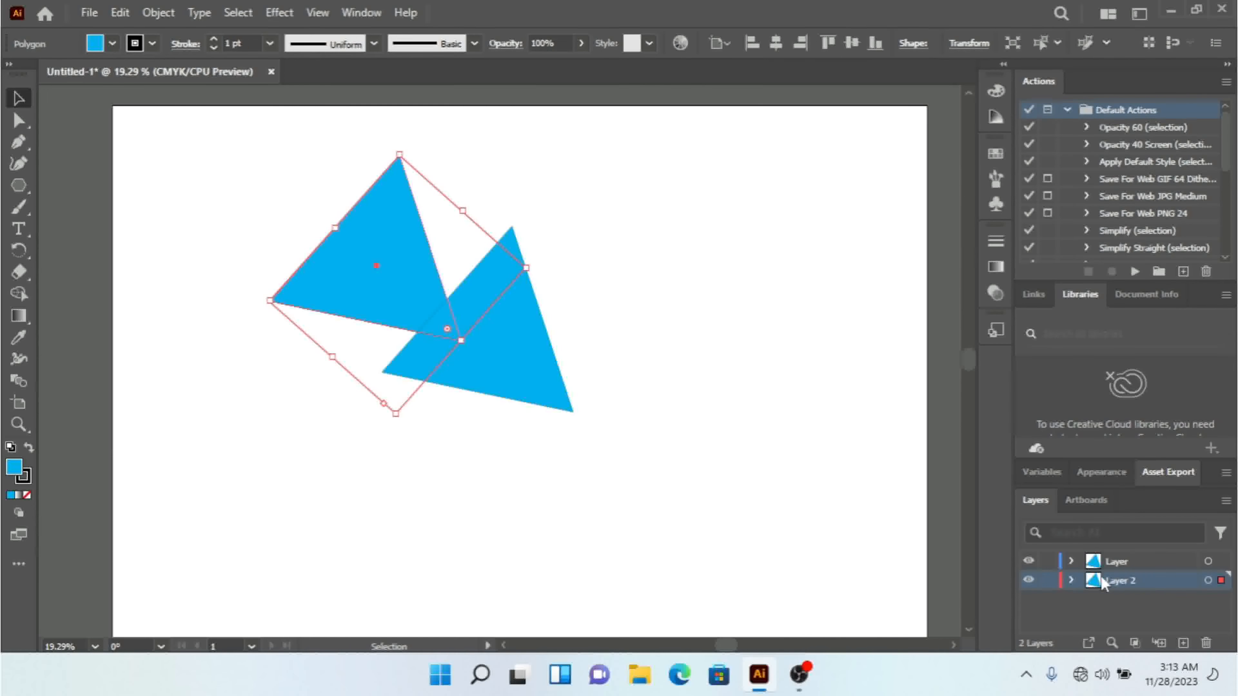
- Hide the layer named Layer, look through the available layer commands and make Layer 2 active
left_click(1029, 562)
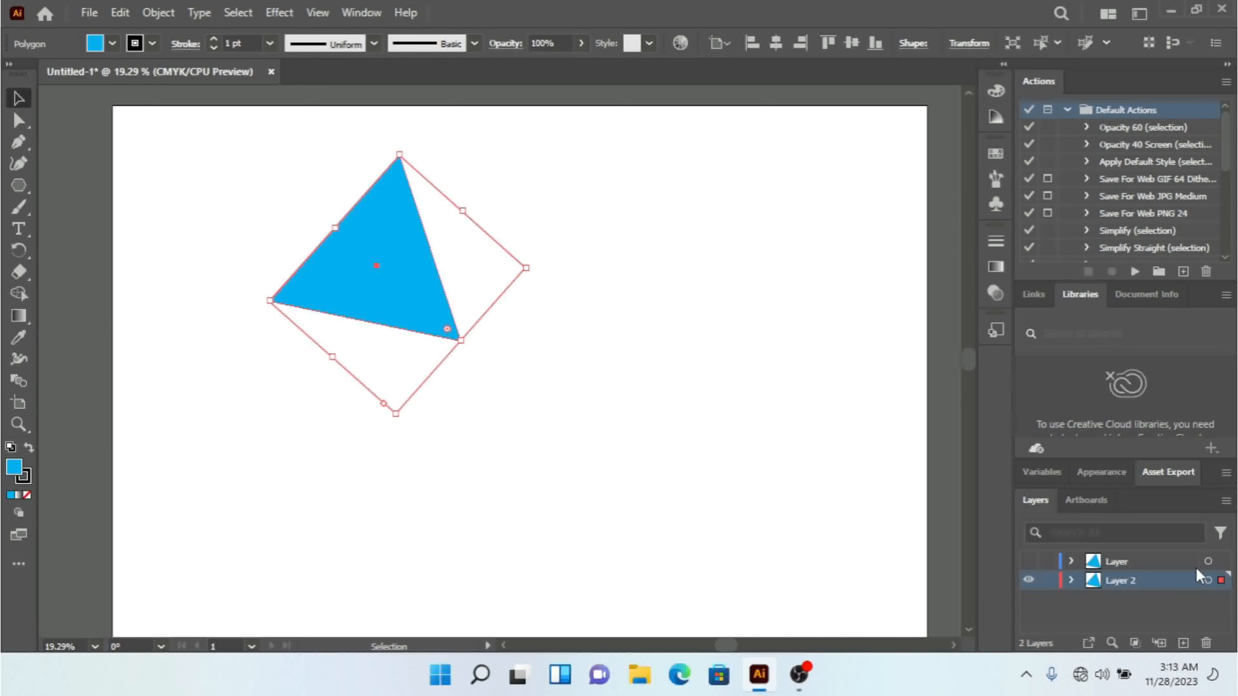
left_click(1226, 501)
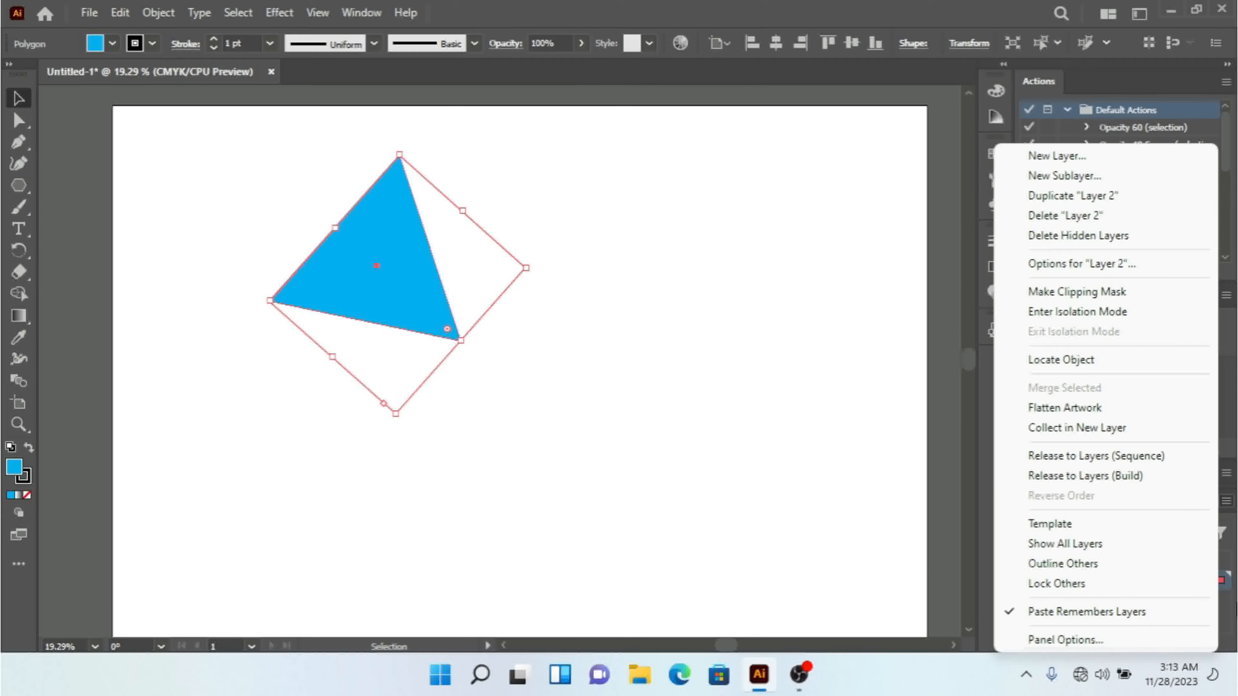
left_click(1235, 607)
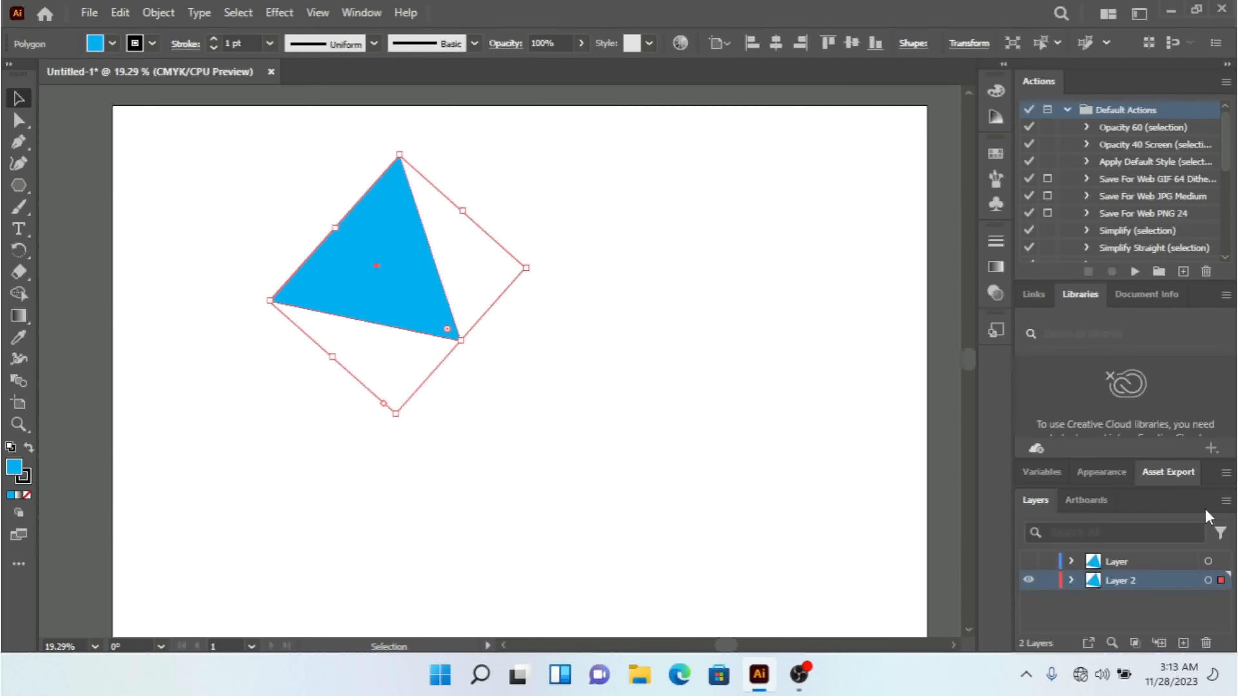
left_click(1226, 501)
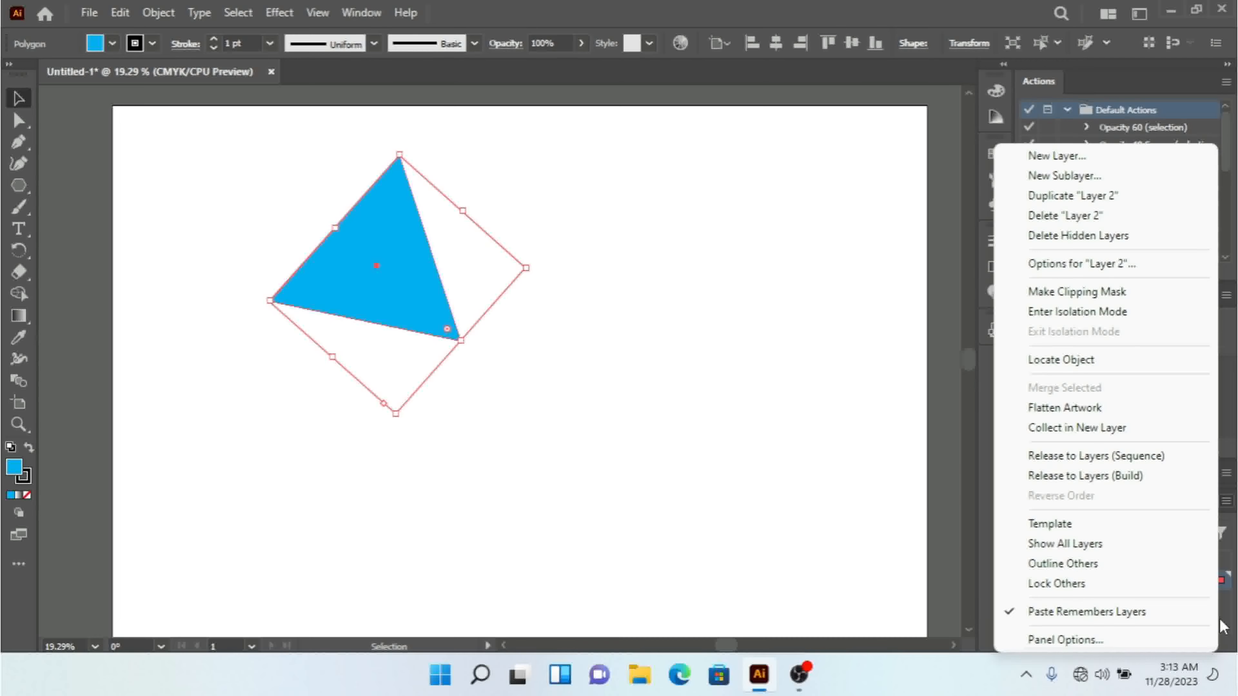
left_click(1226, 609)
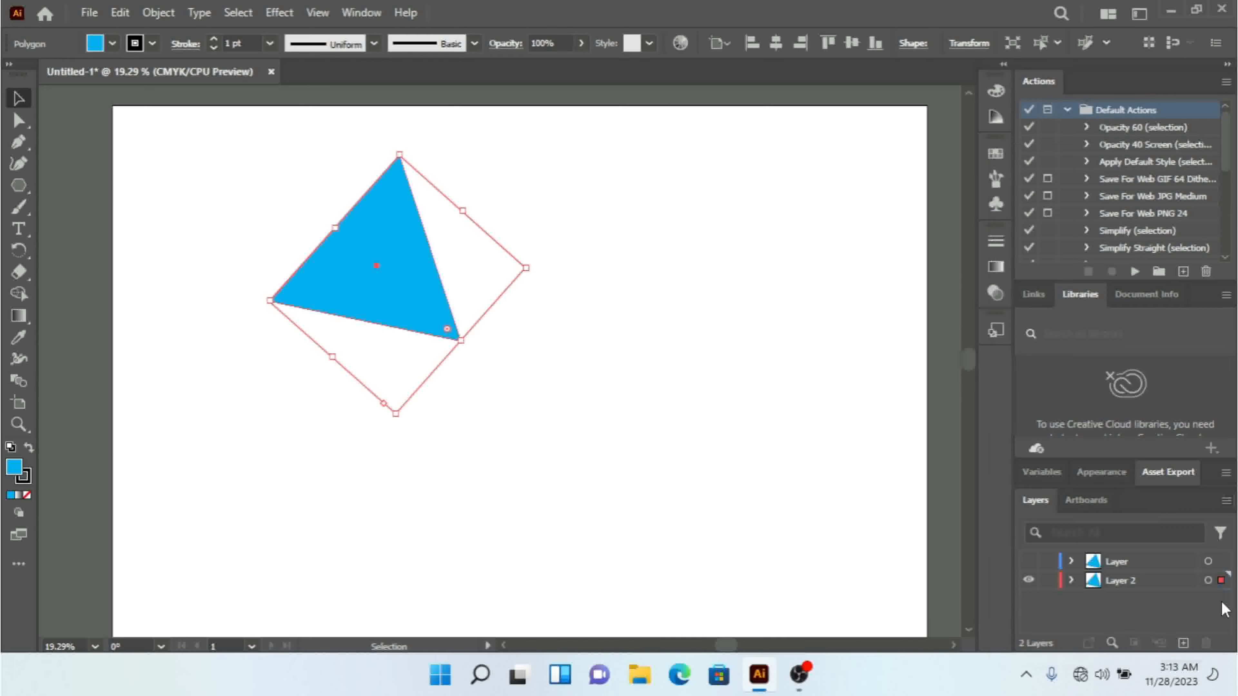
left_click(1193, 584)
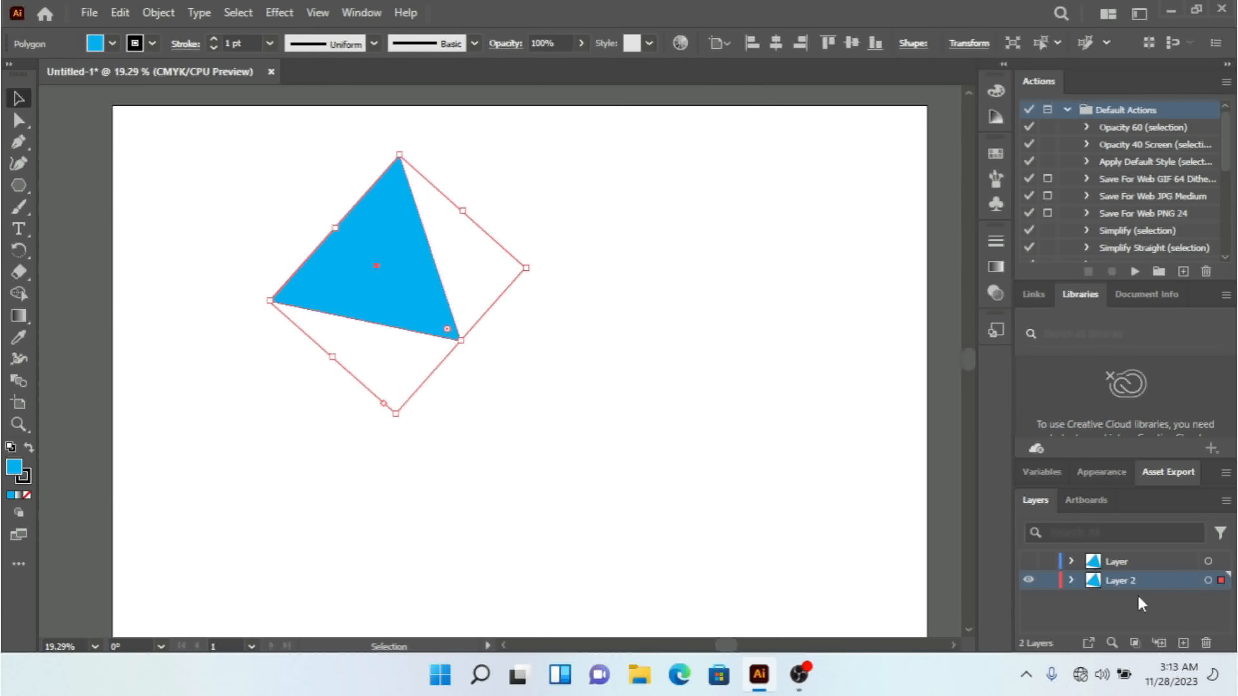
- Rename the hidden layer named Layer as Layer 1
double_click(1119, 583)
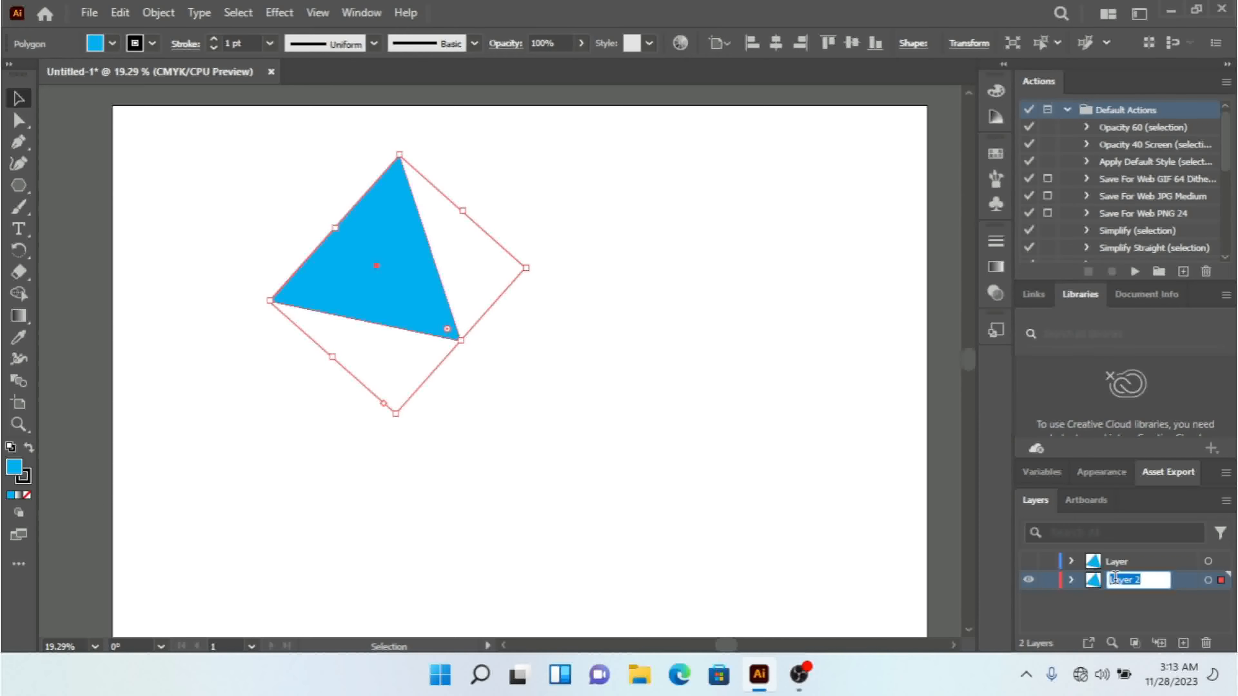
double_click(1115, 569)
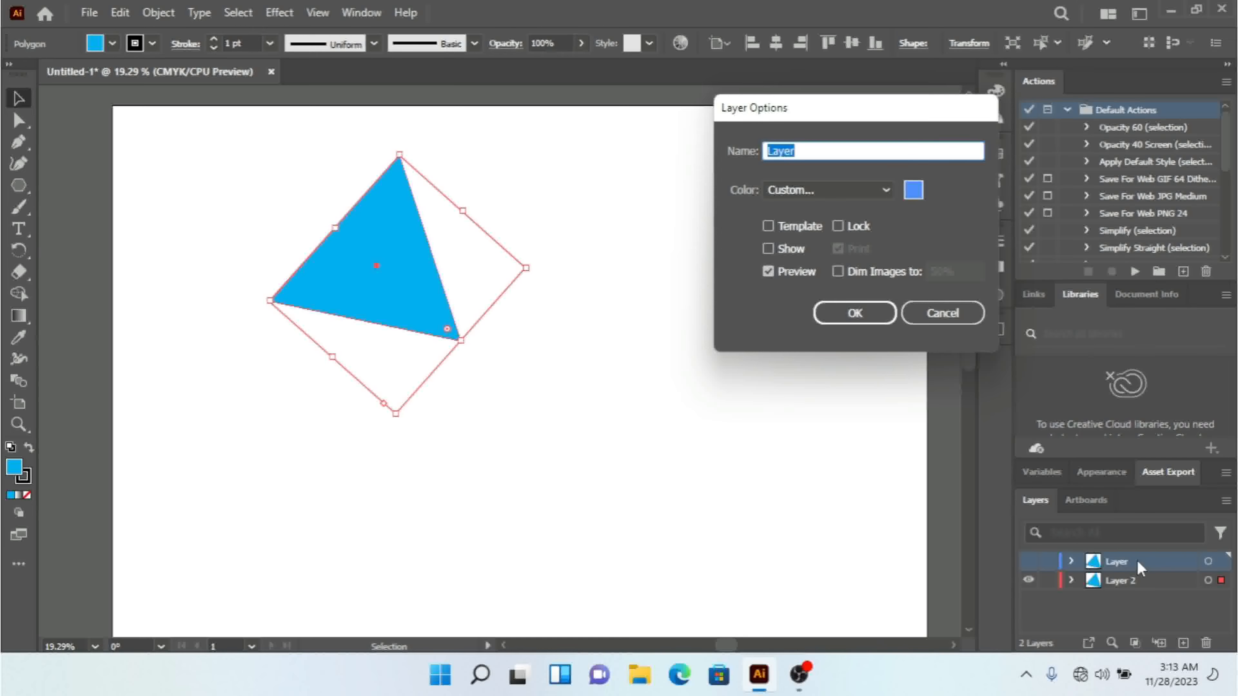
key("Right")
type("1")
left_click(877, 315)
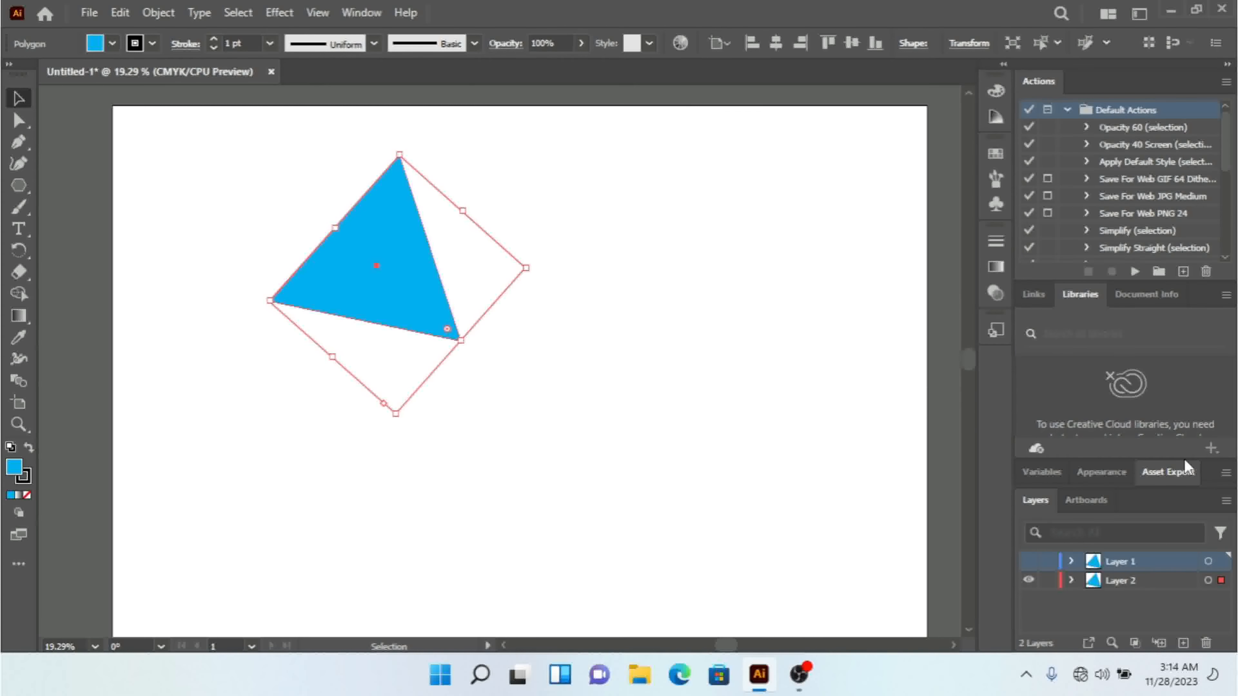
- Examine the name, colour and display settings in the layer options of Layer 1 without changing them
double_click(1121, 562)
left_click(1101, 561)
double_click(1093, 562)
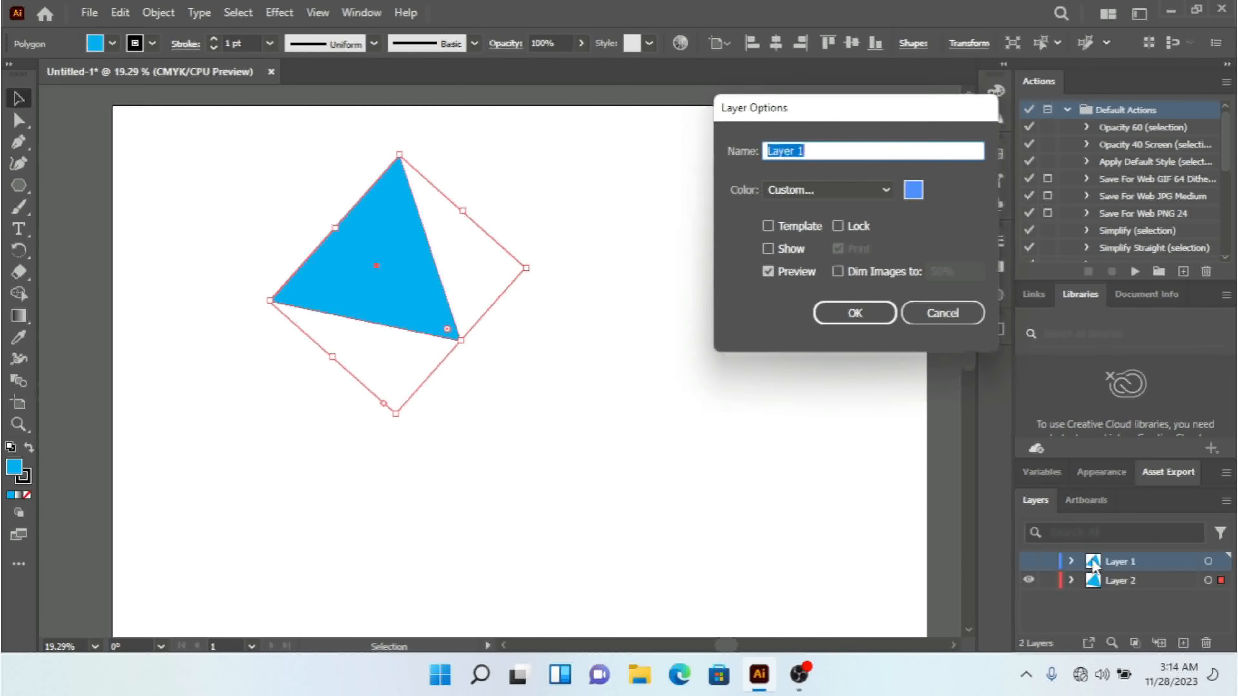
left_click(941, 312)
left_click(1225, 503)
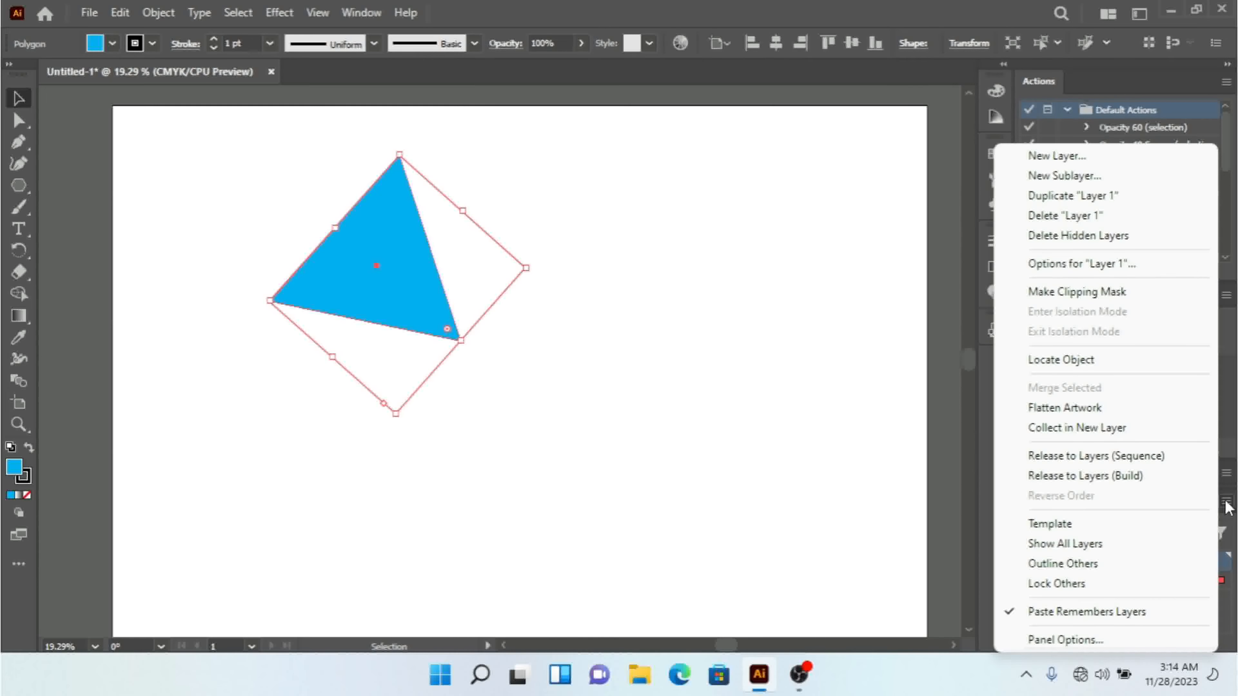
left_click(1099, 266)
left_click_drag(861, 122, 883, 159)
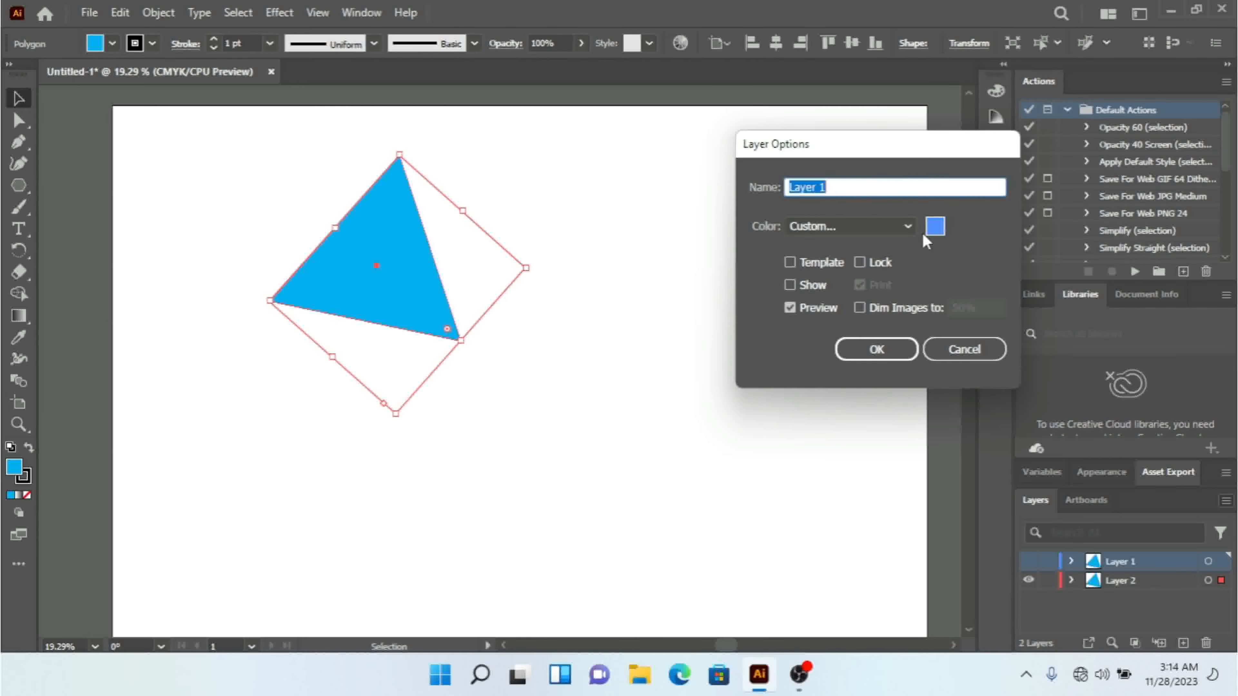
left_click(959, 347)
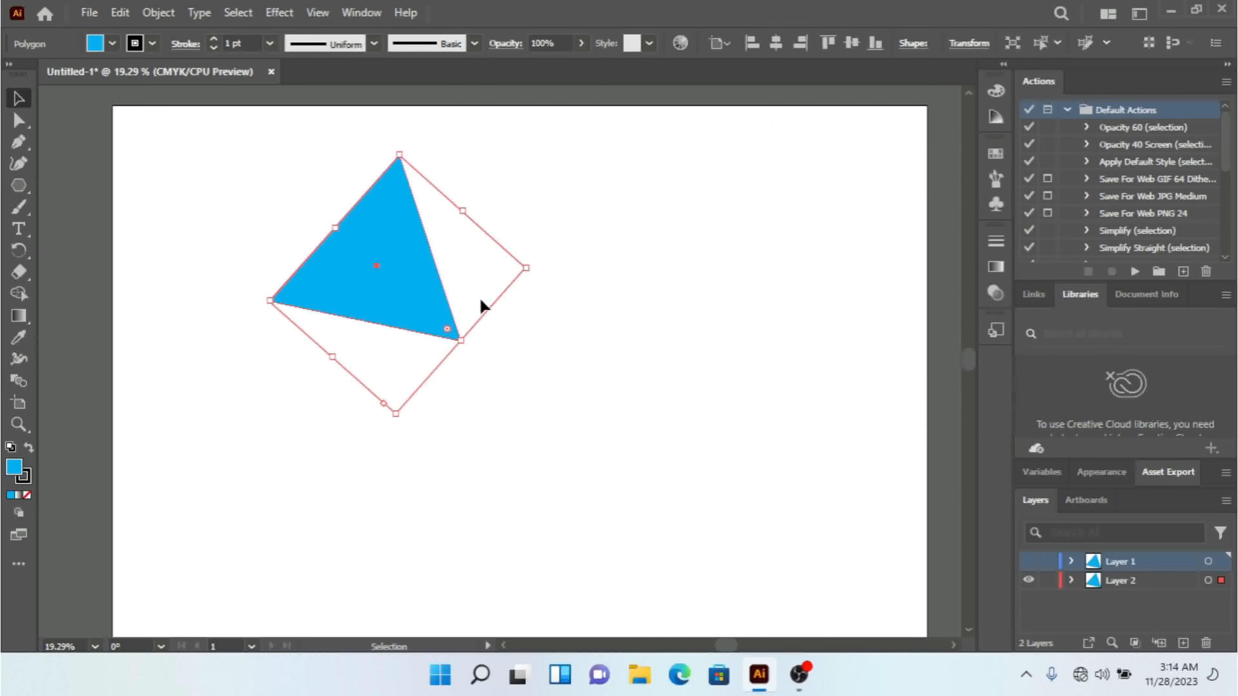
- Fill the selected triangle on Layer 2 with green
left_click(112, 44)
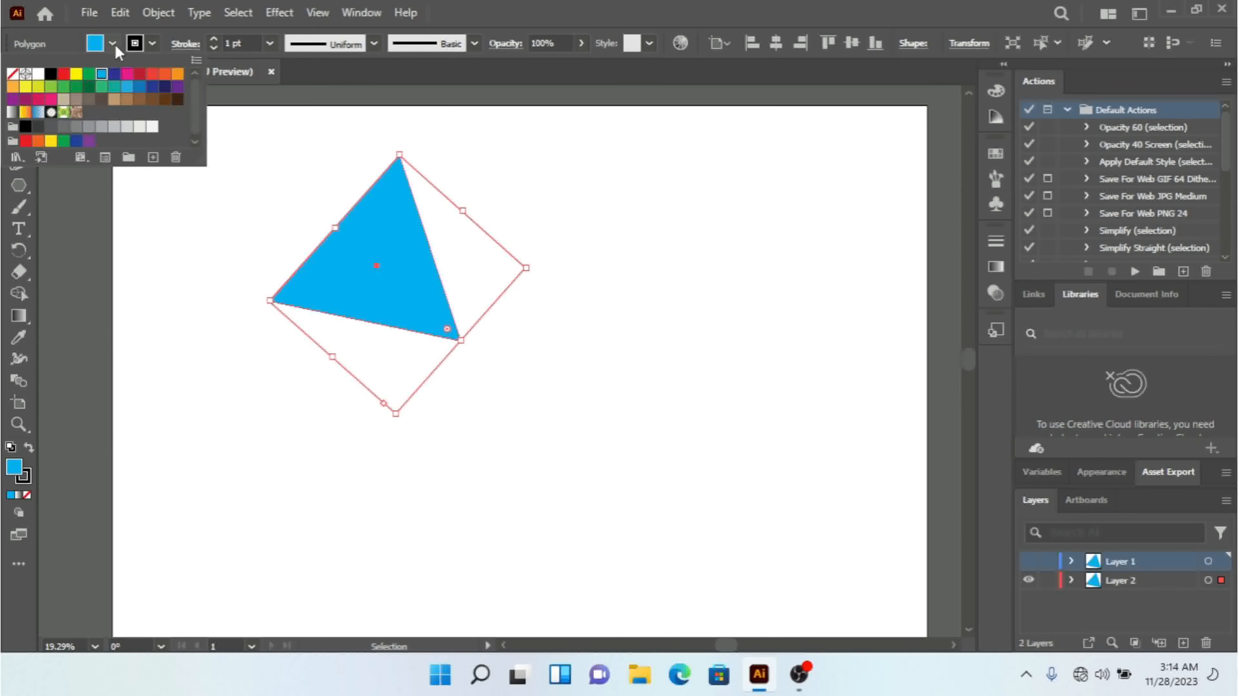
left_click(86, 75)
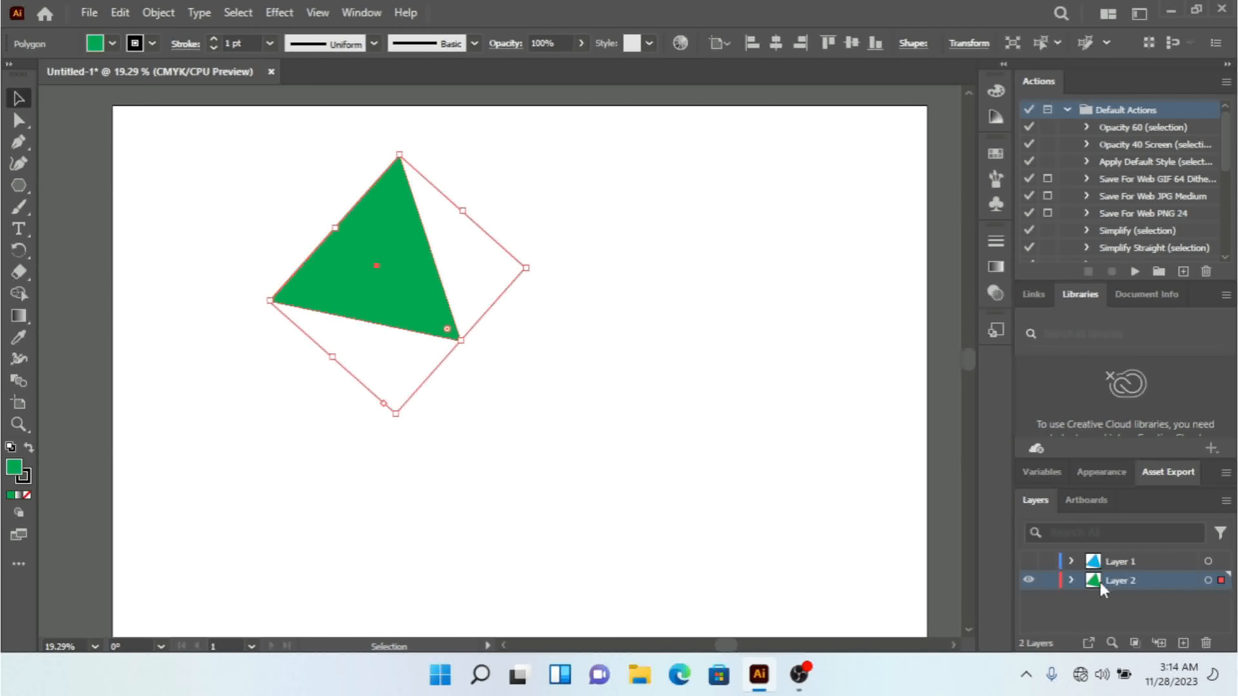
- Set the identifying colour of Layer 2 to a custom teal, RGB 0, 128, 128, and target its artwork
left_click(1226, 501)
left_click(1133, 263)
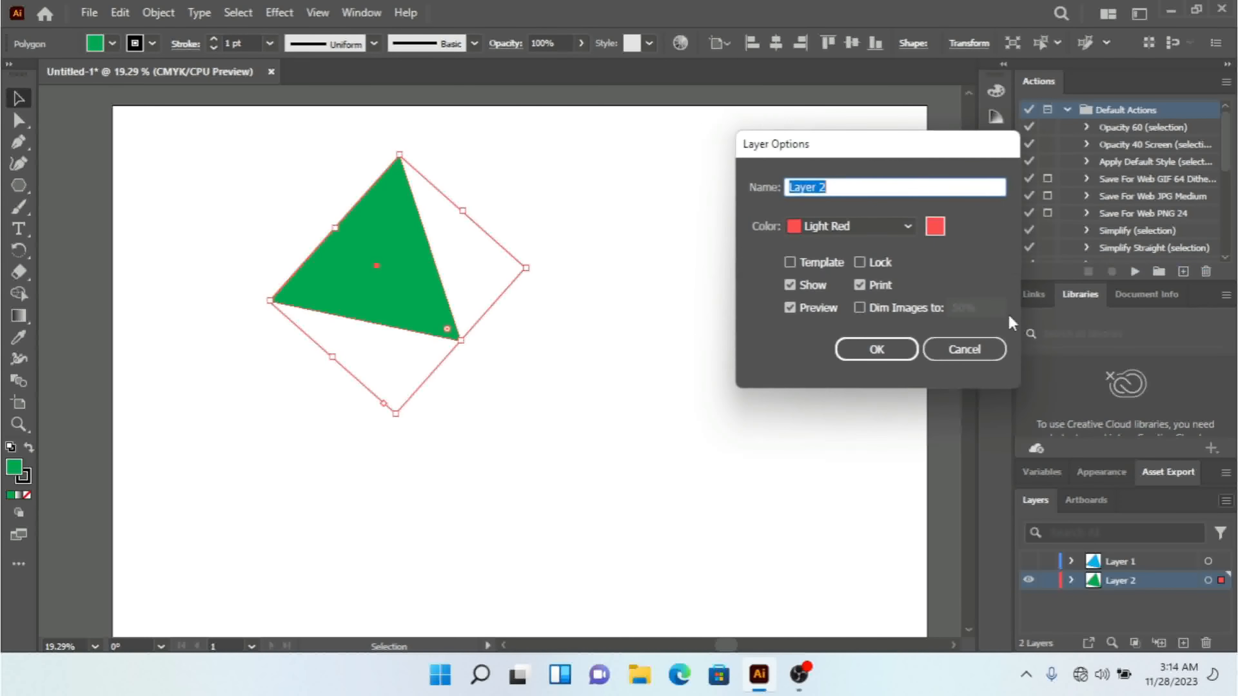
left_click(932, 229)
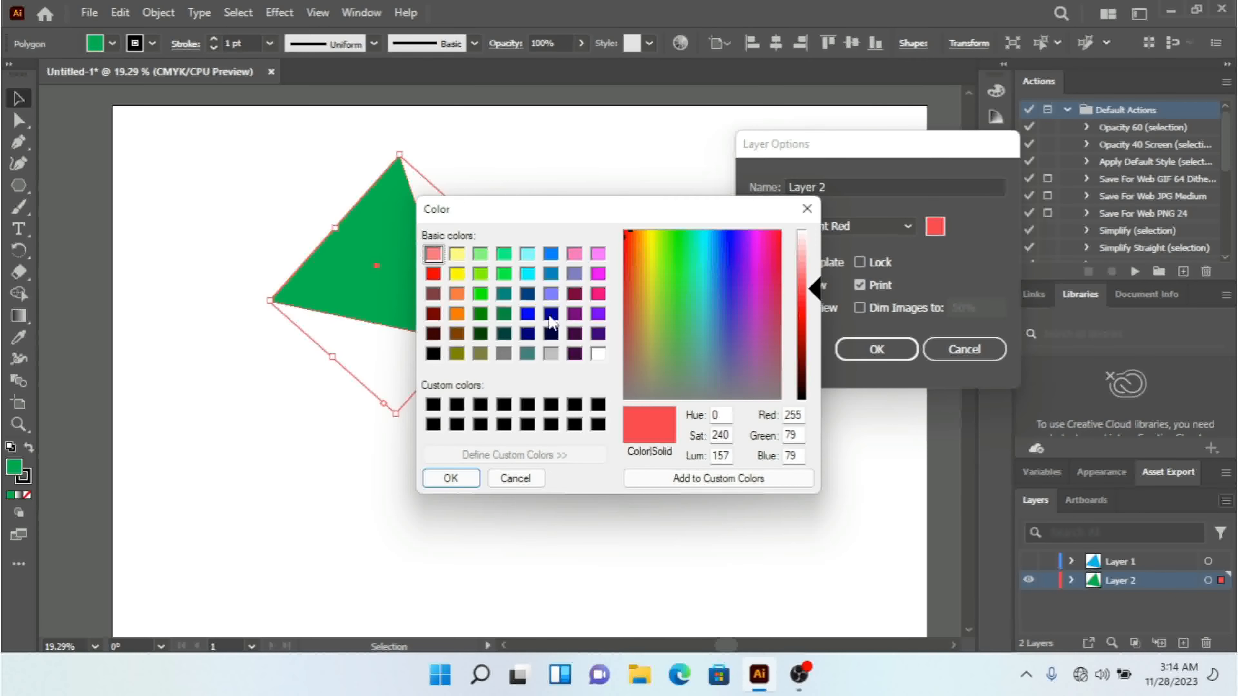
left_click(504, 293)
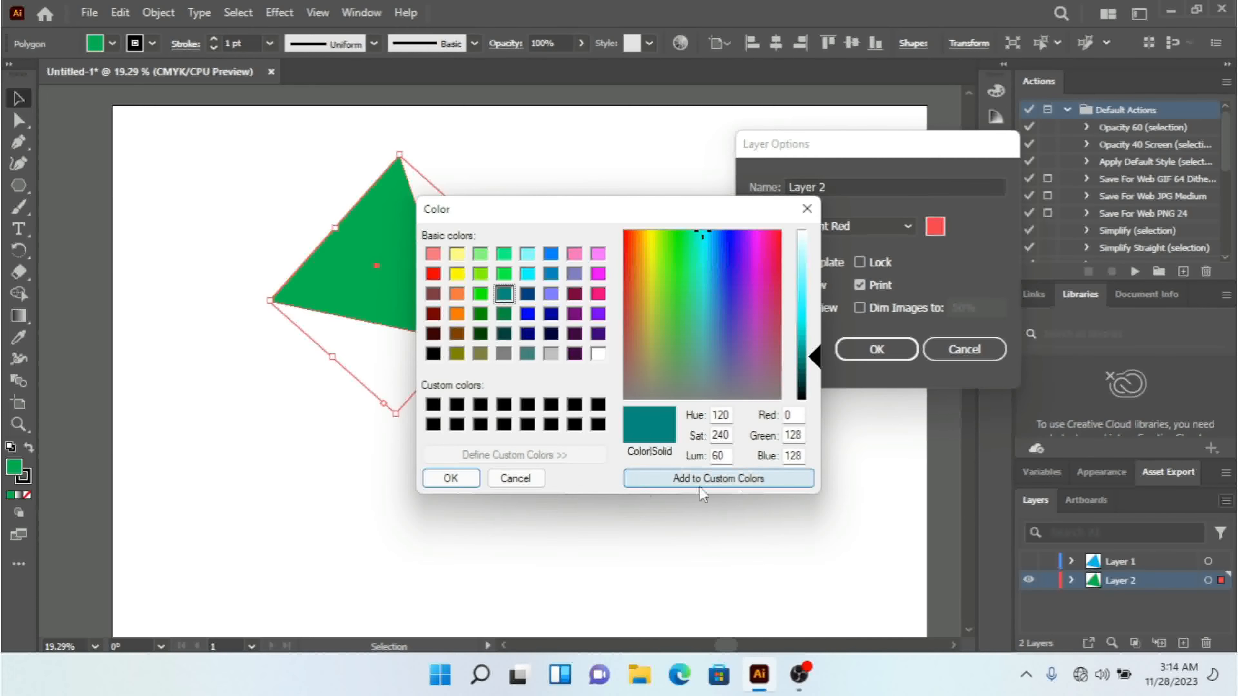
left_click(451, 478)
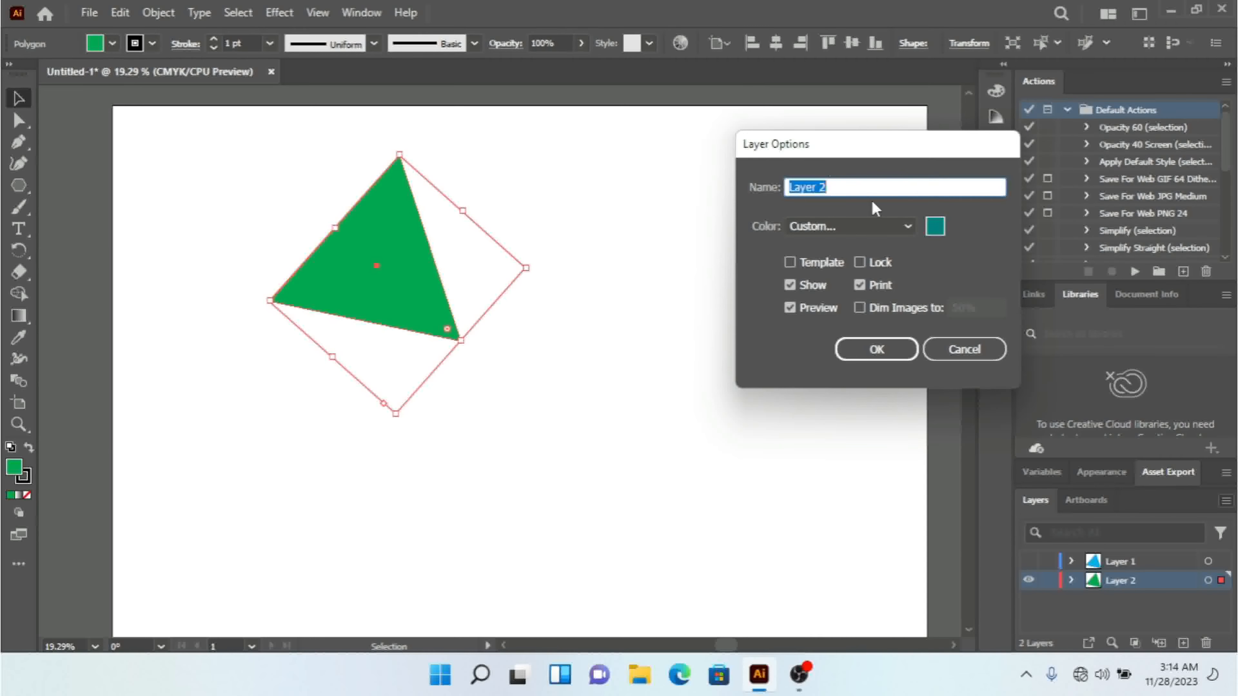
left_click(879, 229)
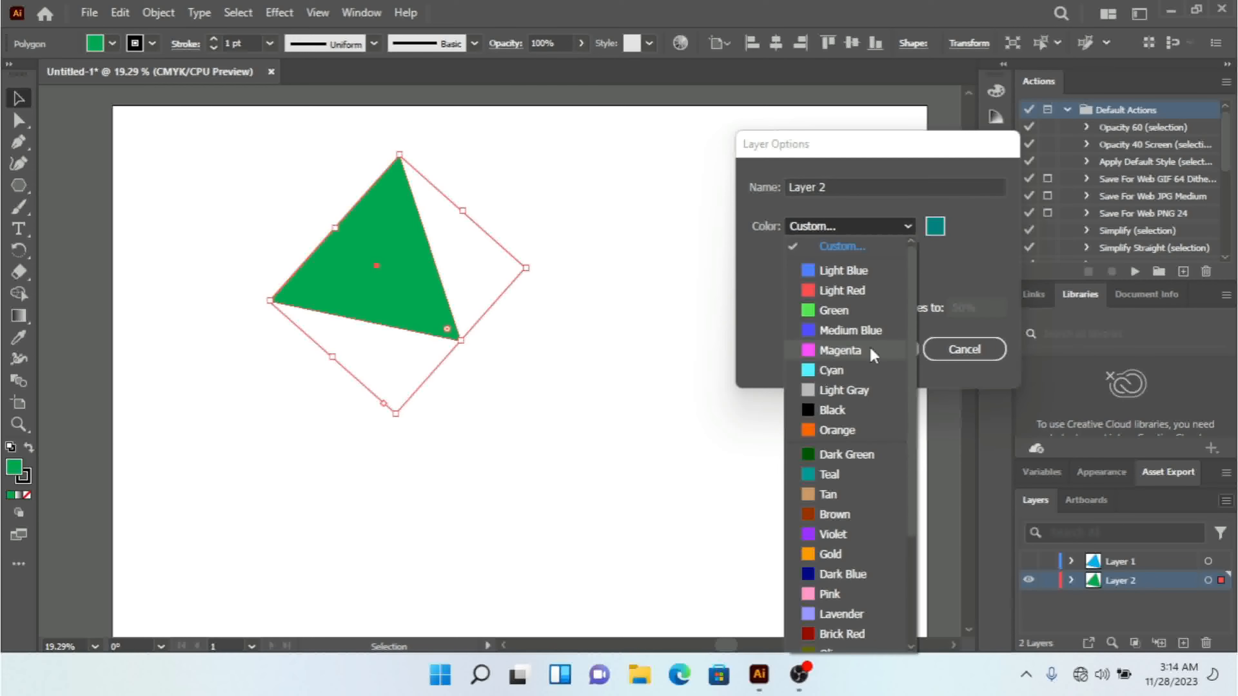
left_click(924, 256)
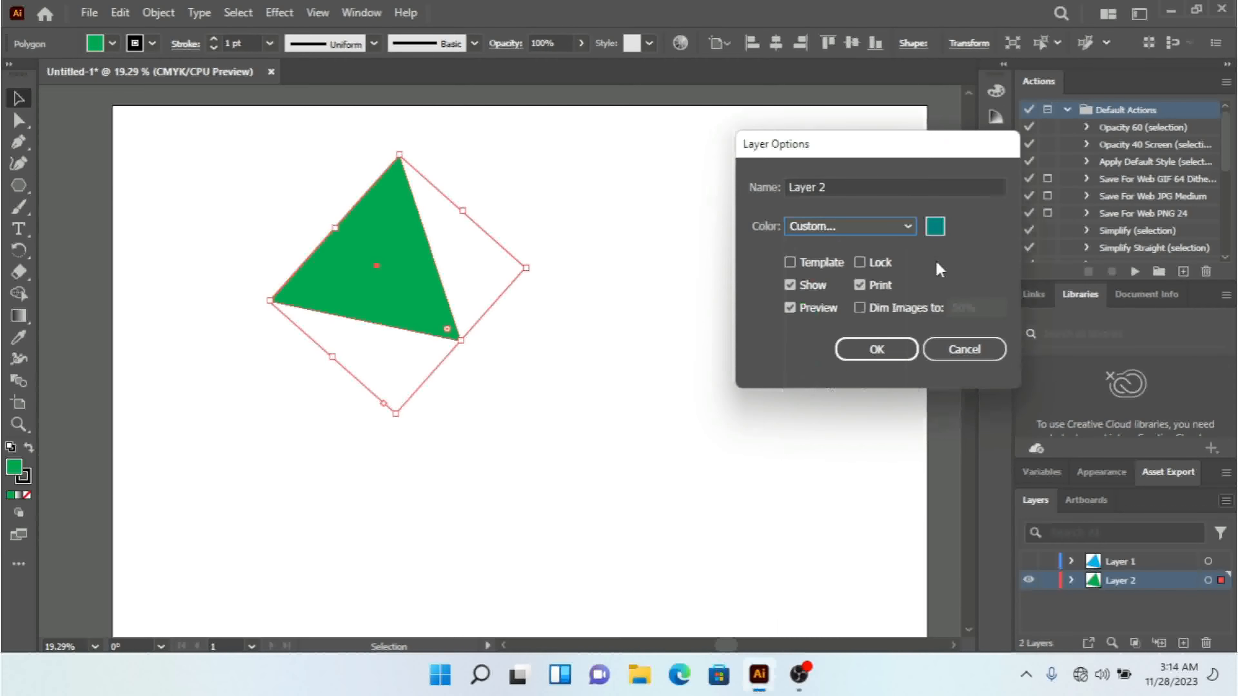
left_click(885, 350)
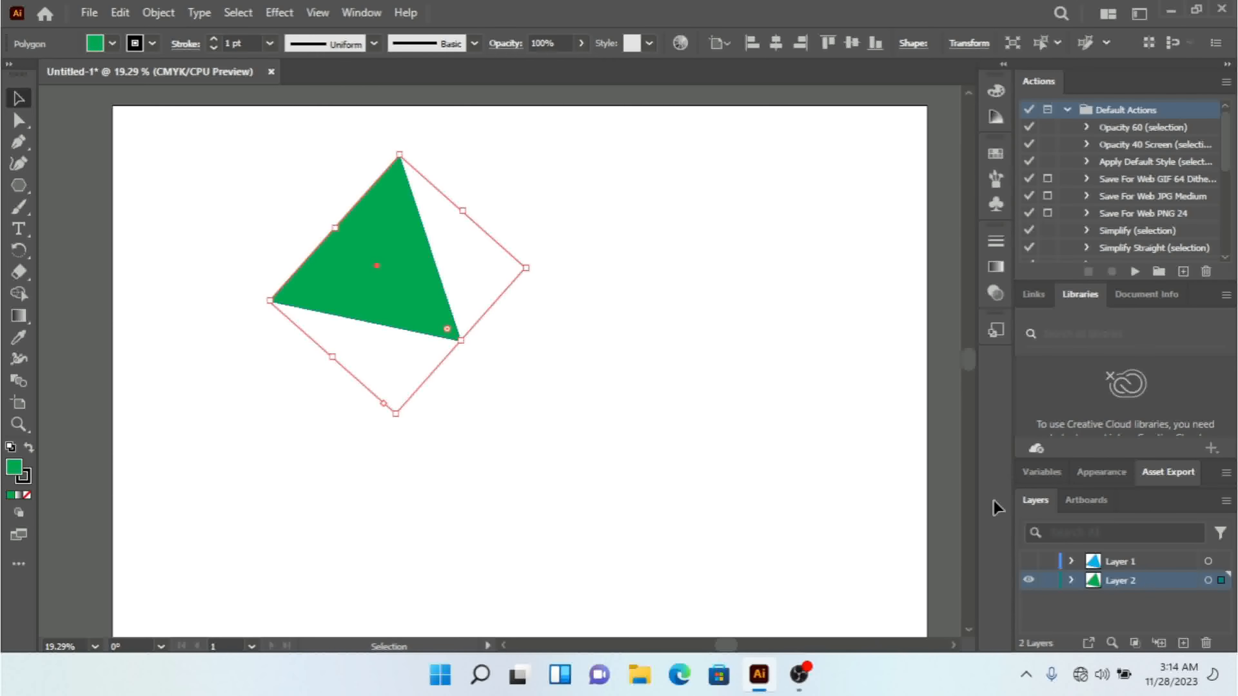
left_click(1208, 580)
- Turn Layer 2 into a template layer with images dimmed to 50%
left_click(1225, 503)
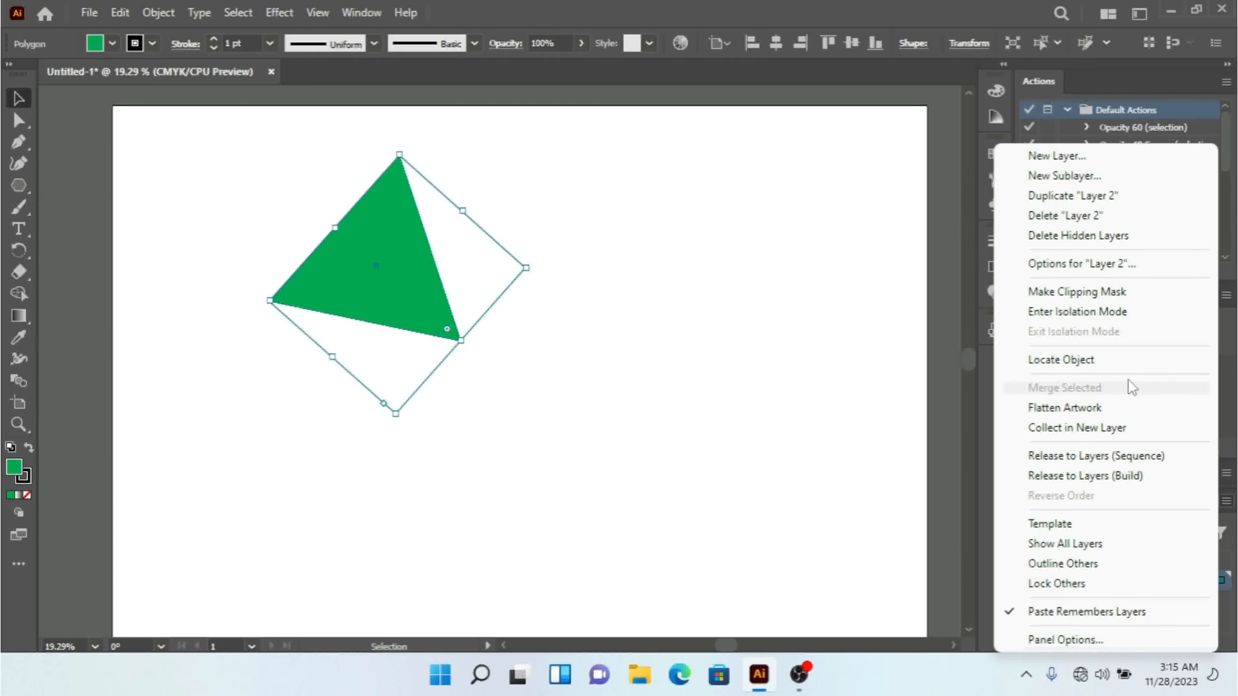
left_click(1118, 275)
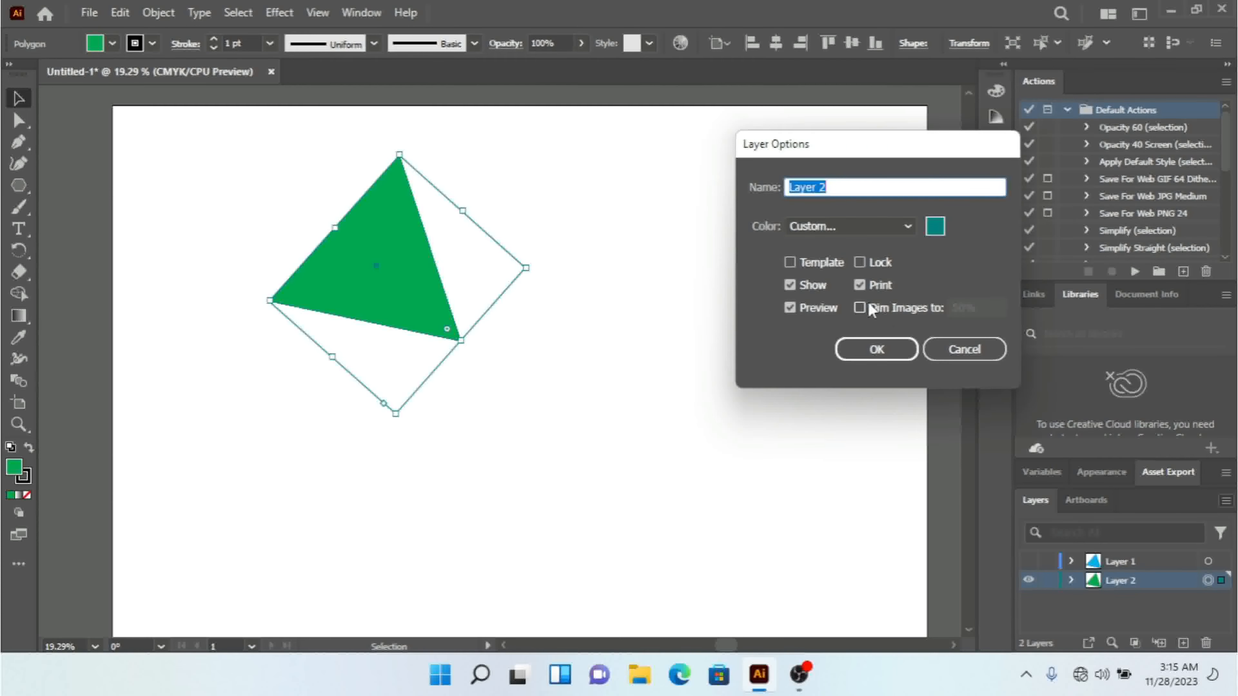
left_click(790, 263)
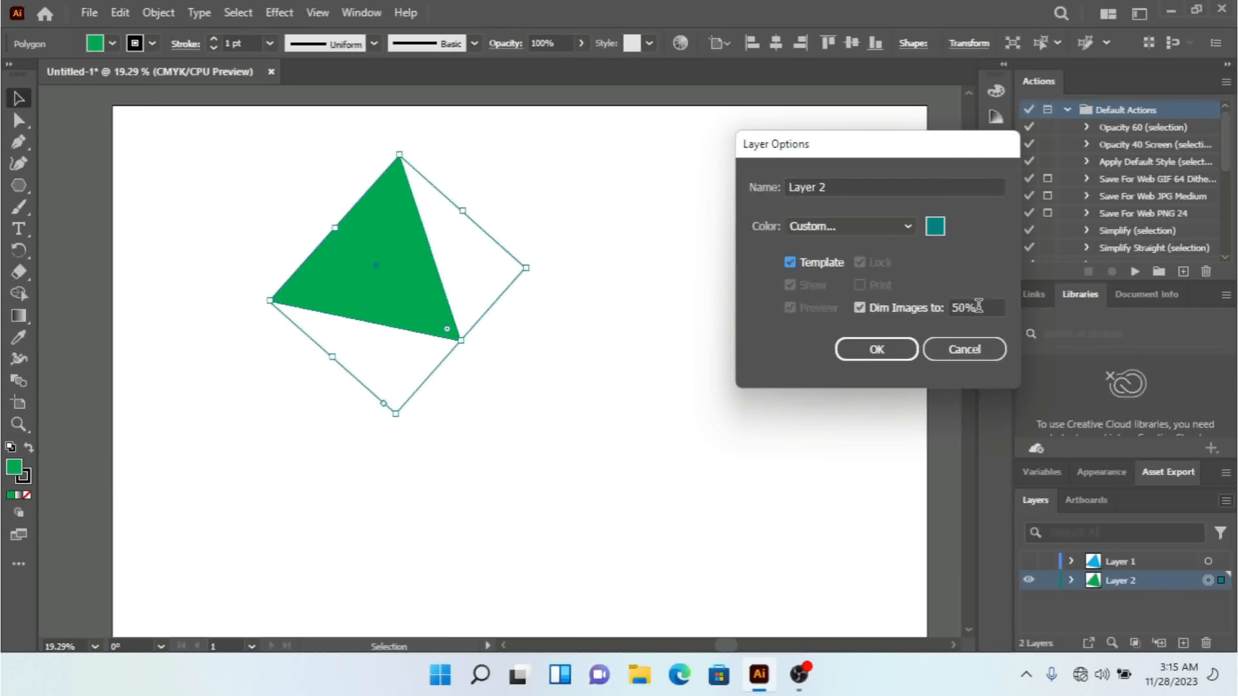
left_click(979, 306)
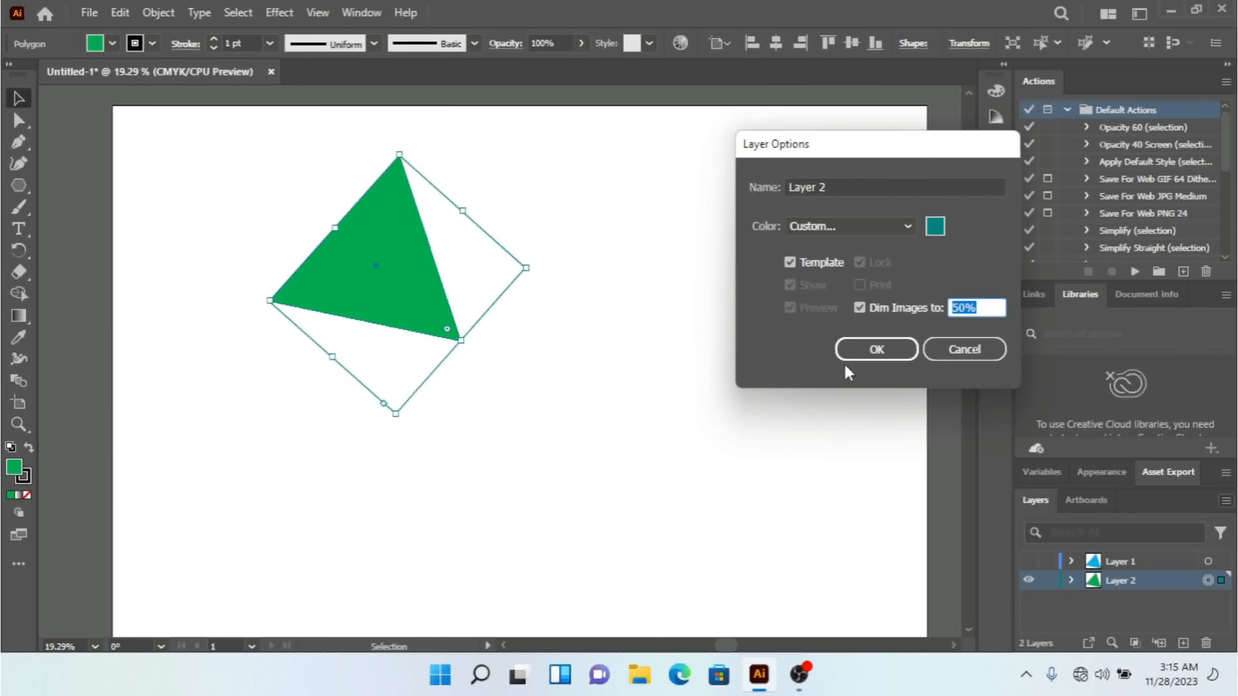
left_click(862, 359)
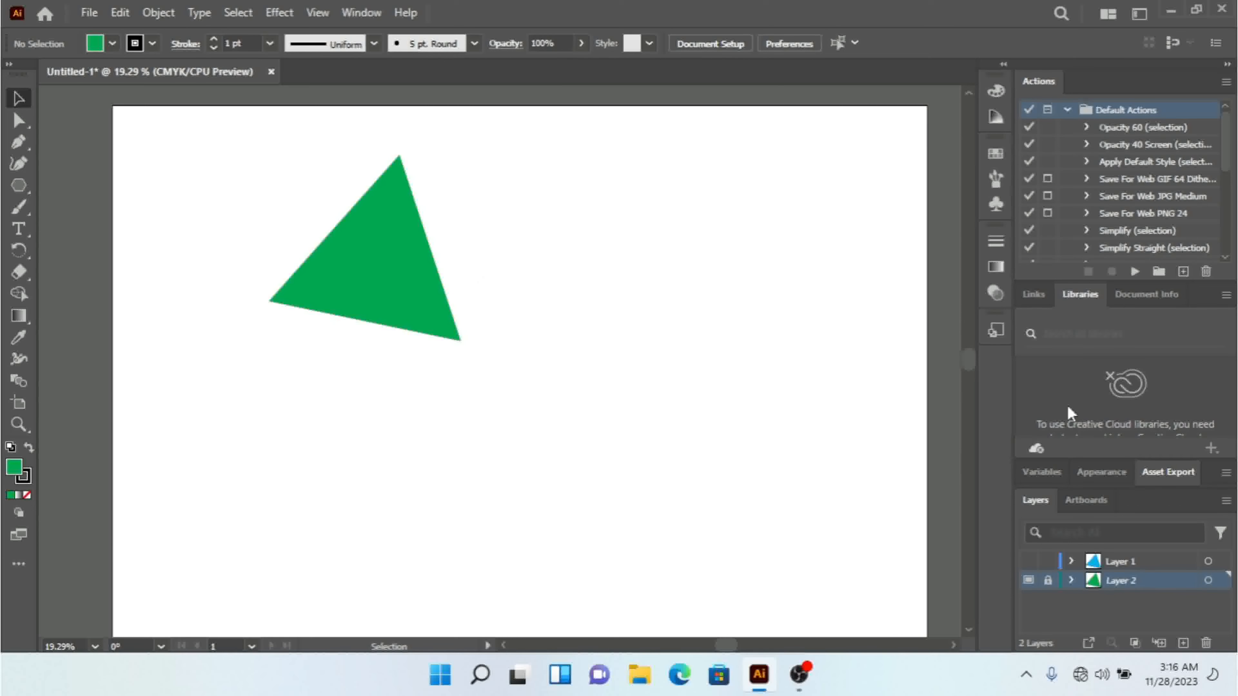
- Turn off the Template option of Layer 2, keeping its lock on
left_click(1226, 501)
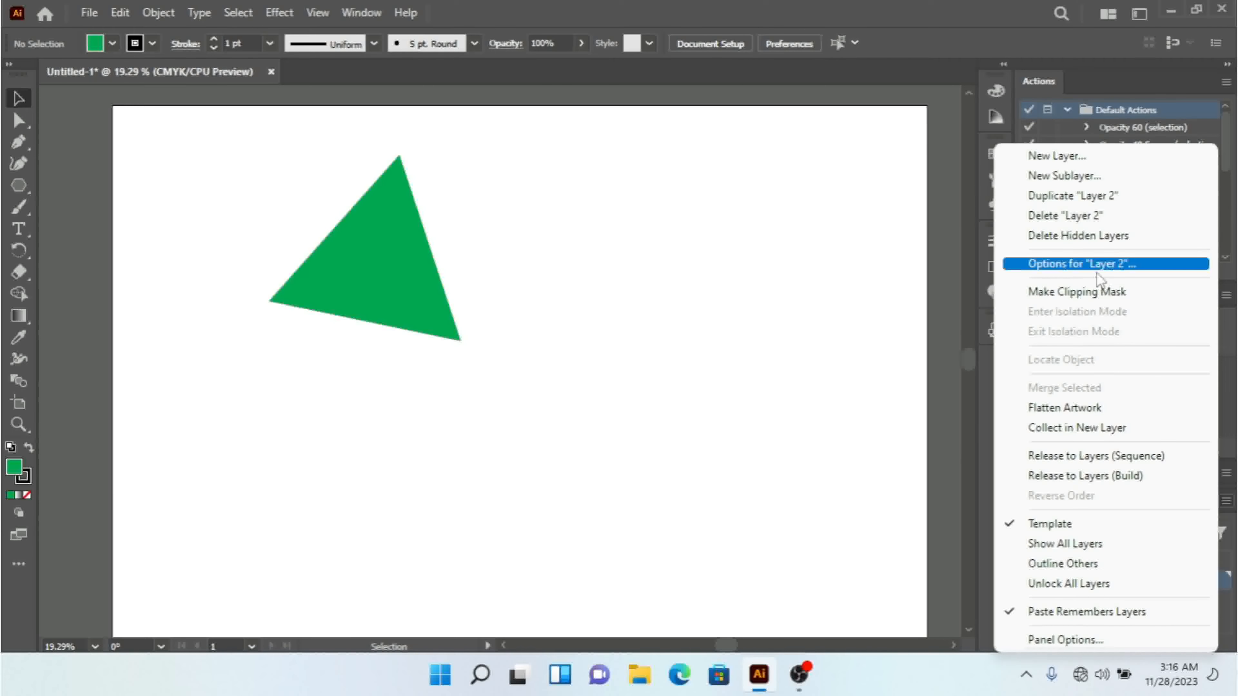
left_click(1083, 264)
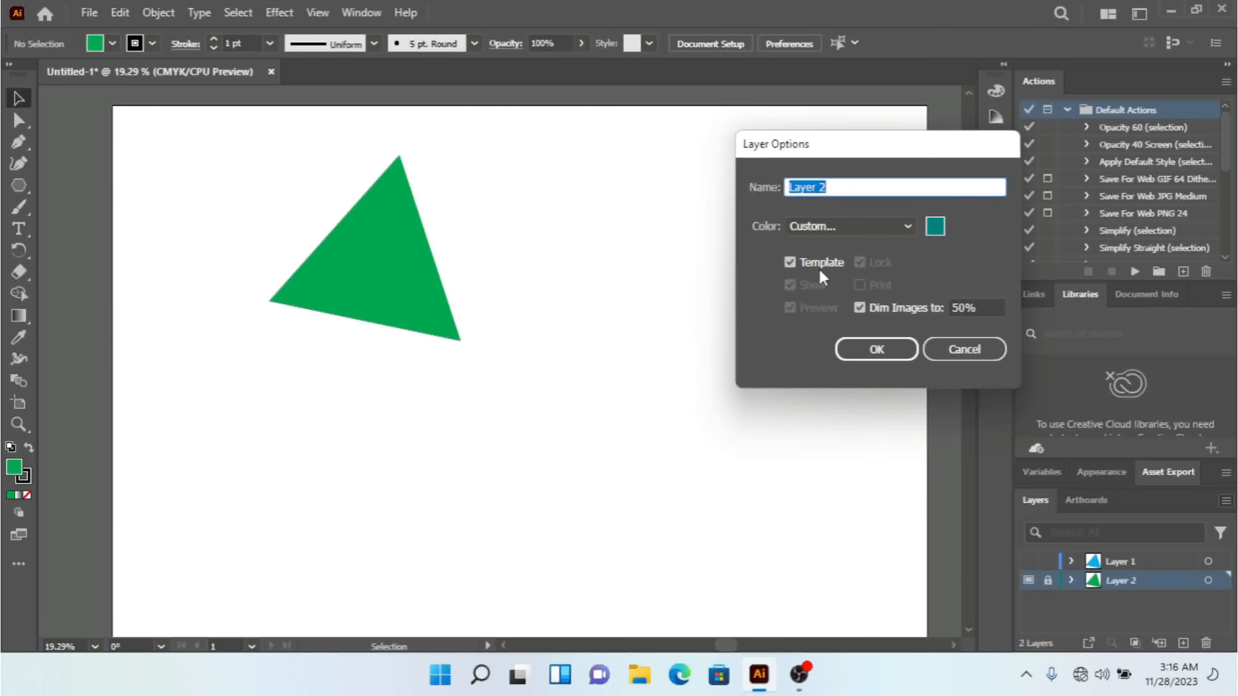
left_click(811, 264)
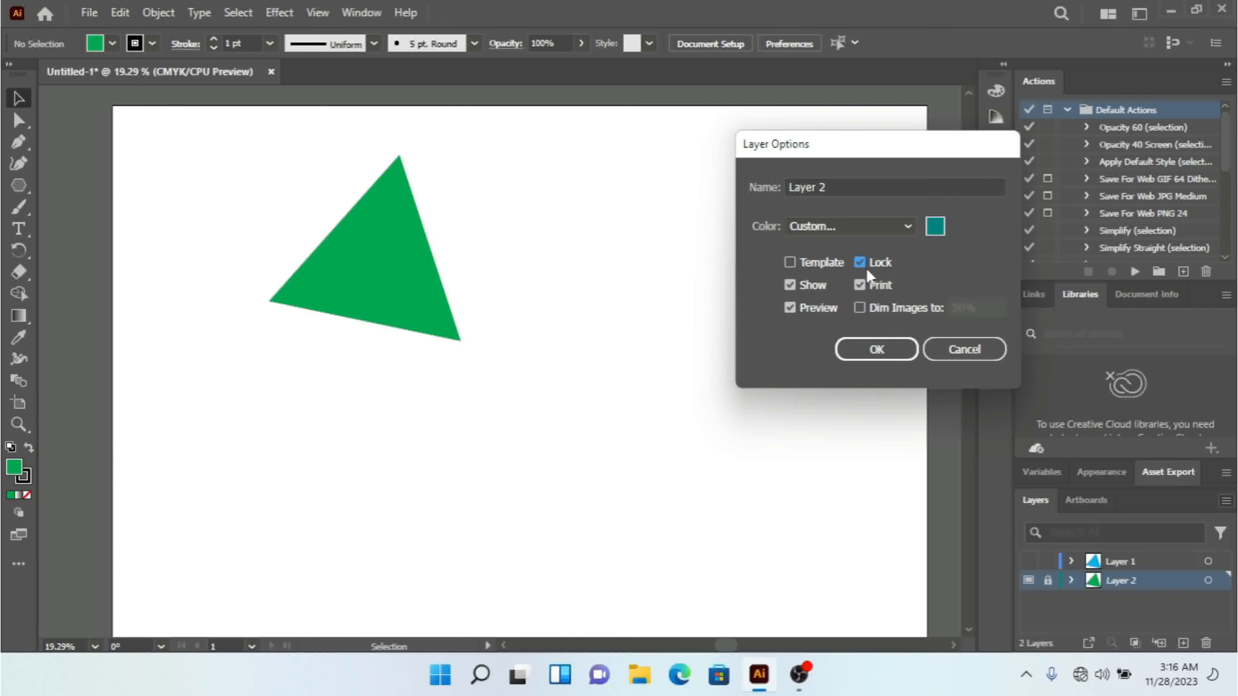
left_click(885, 350)
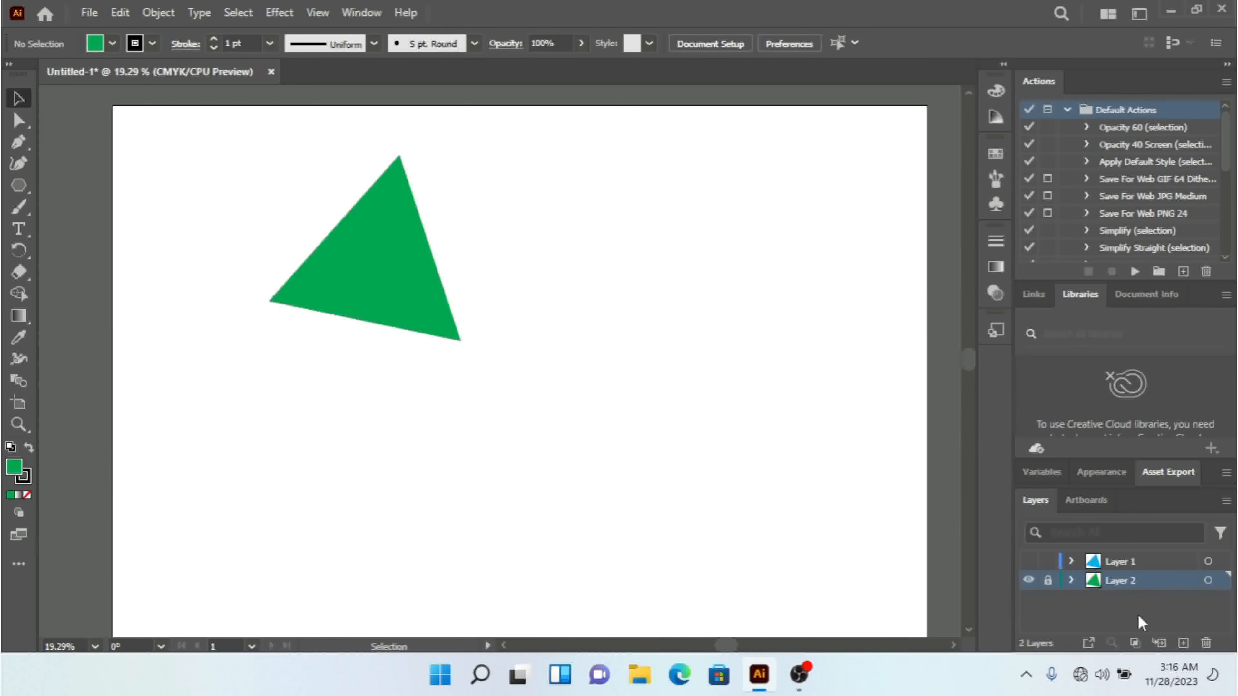
- Turn off the Lock and Show options of Layer 2
left_click(1047, 585)
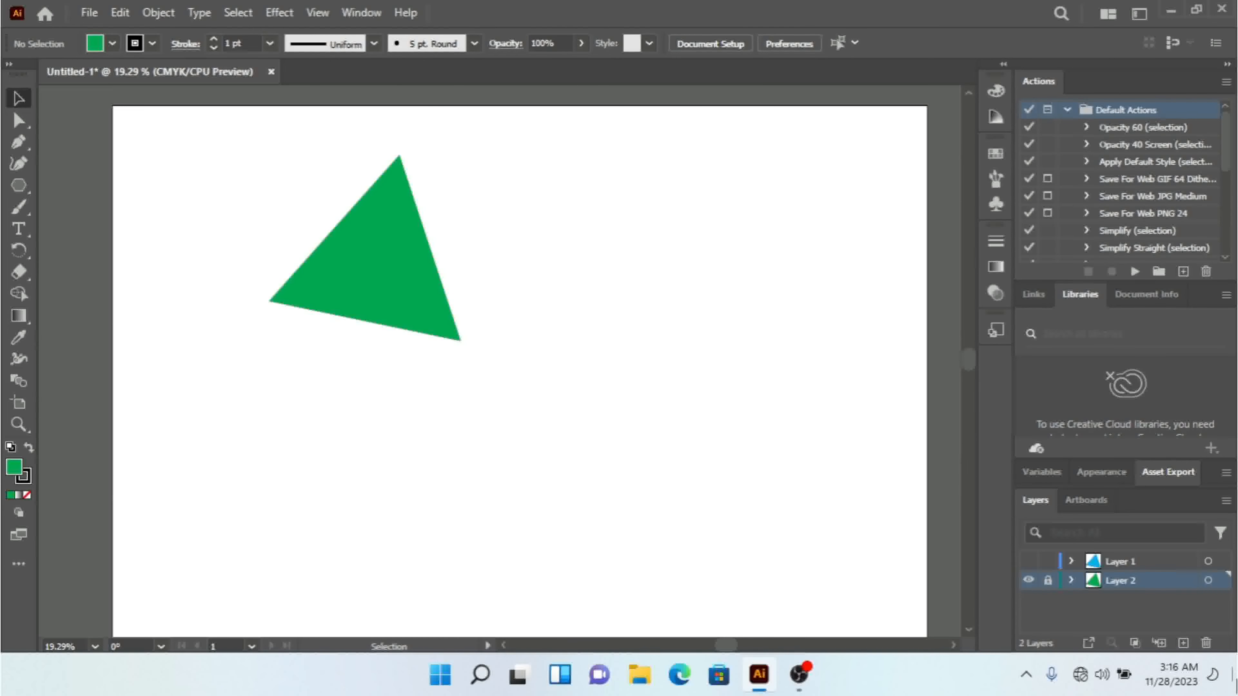
double_click(1094, 582)
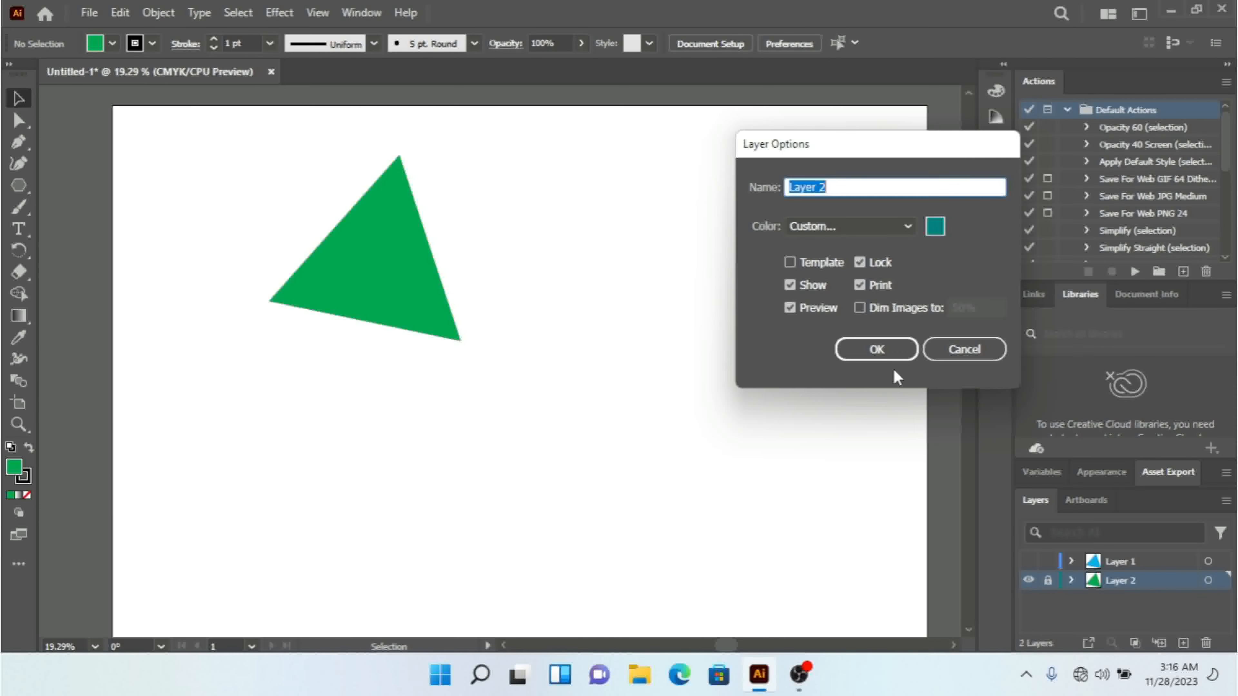
left_click(872, 267)
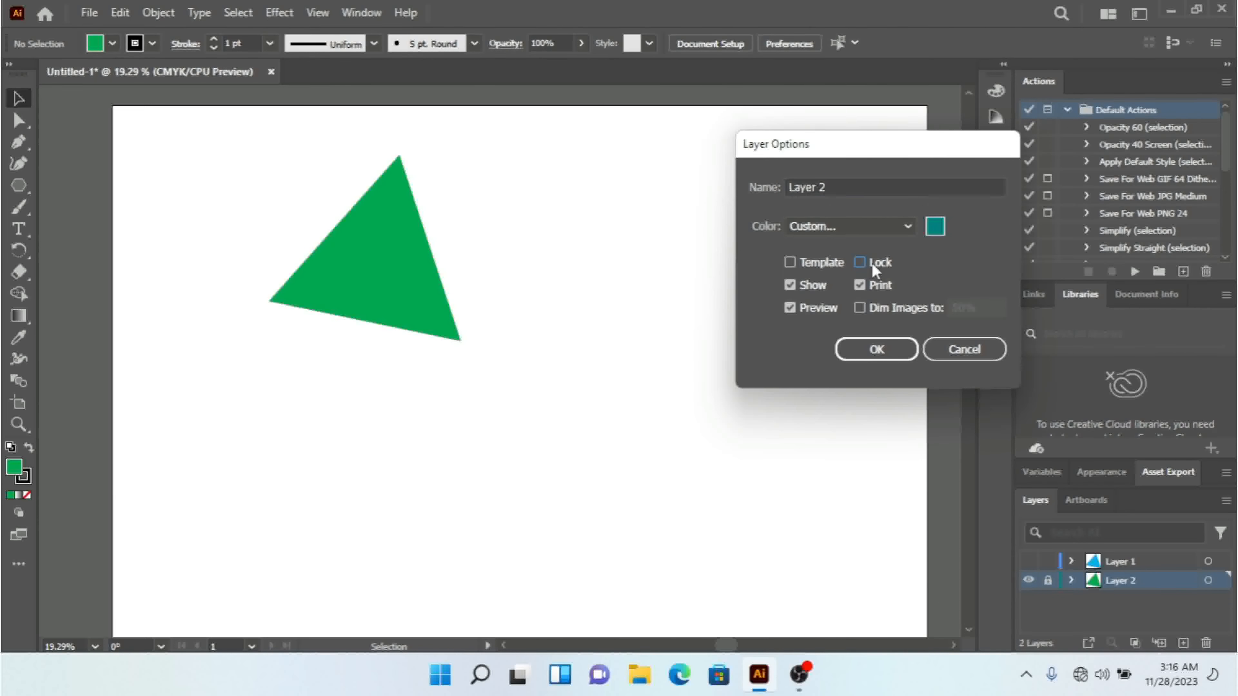
left_click(810, 287)
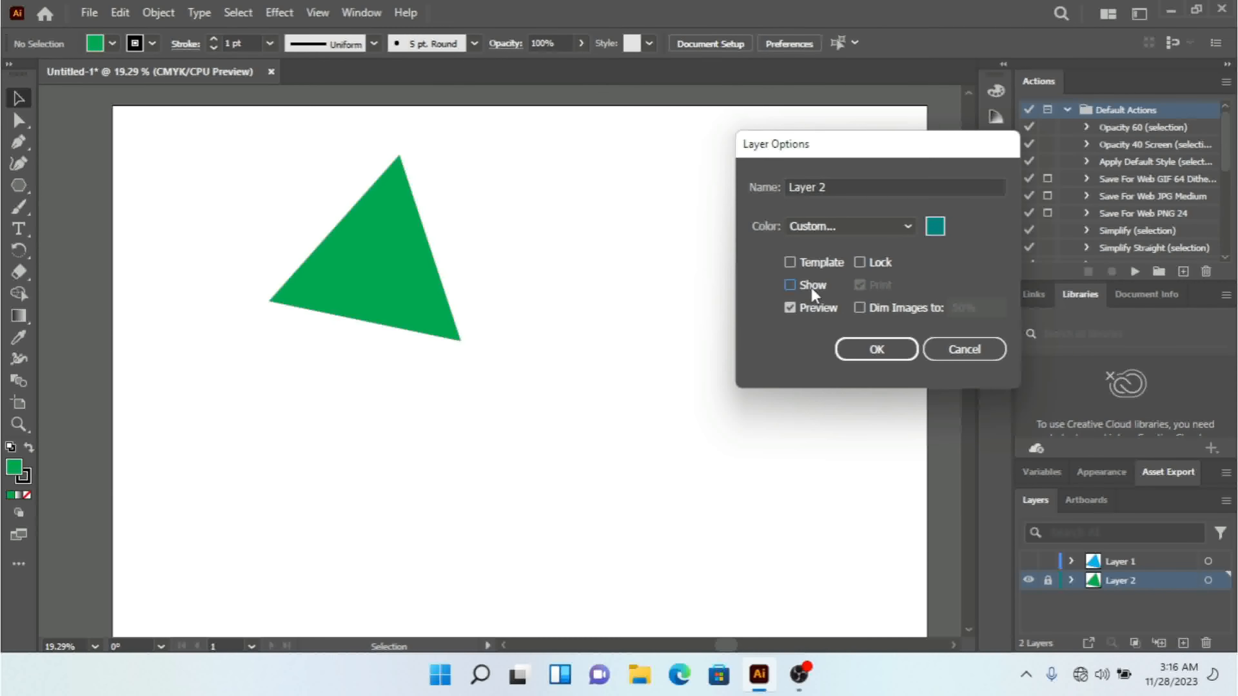
left_click(877, 350)
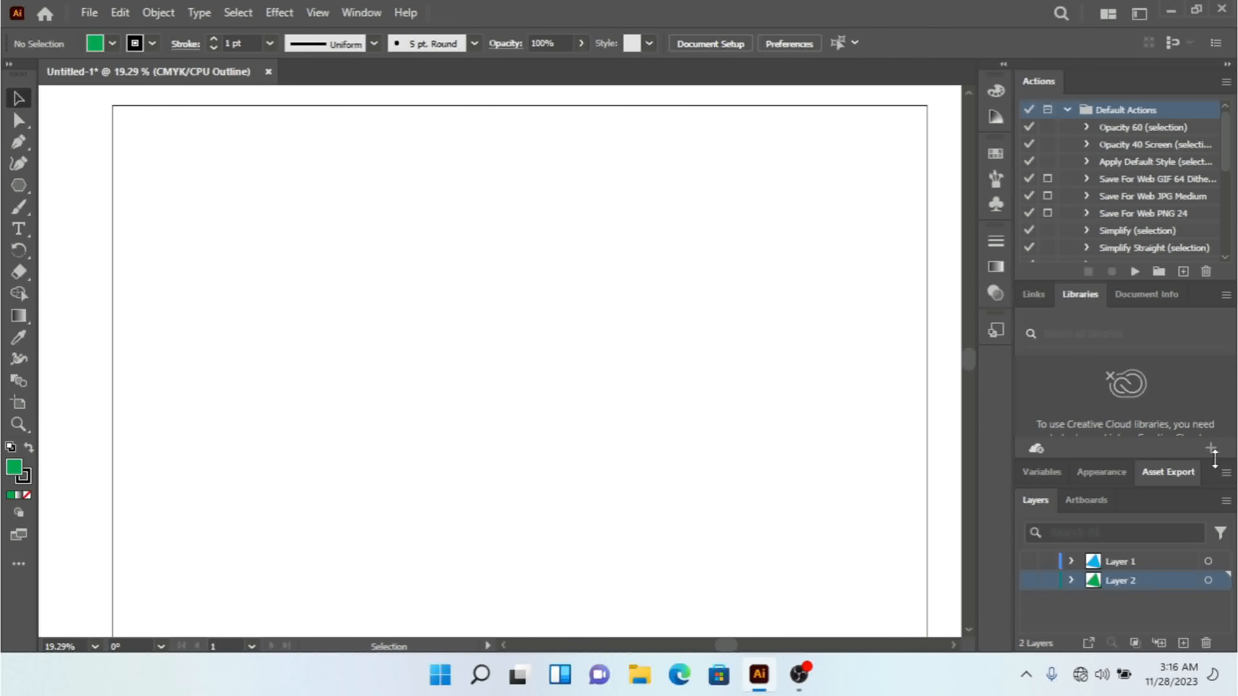
- Turn off the Preview and Print options of Layer 2 and turn its Show option on
left_click(1225, 503)
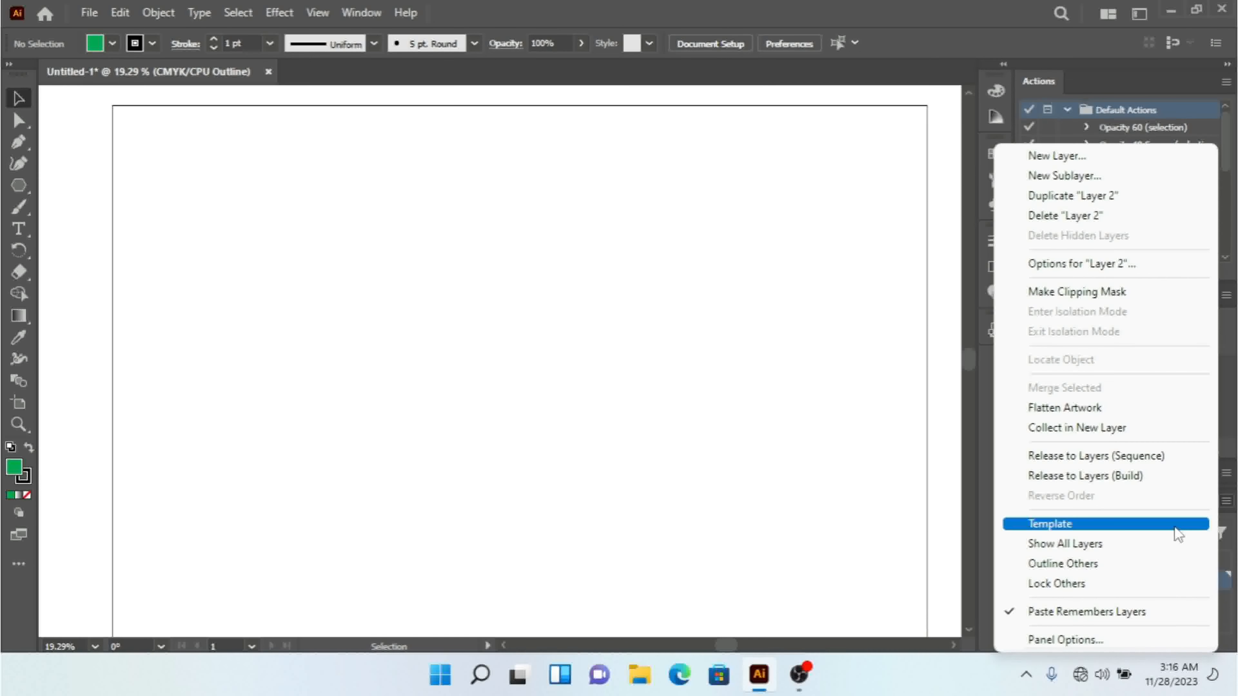
left_click(1091, 263)
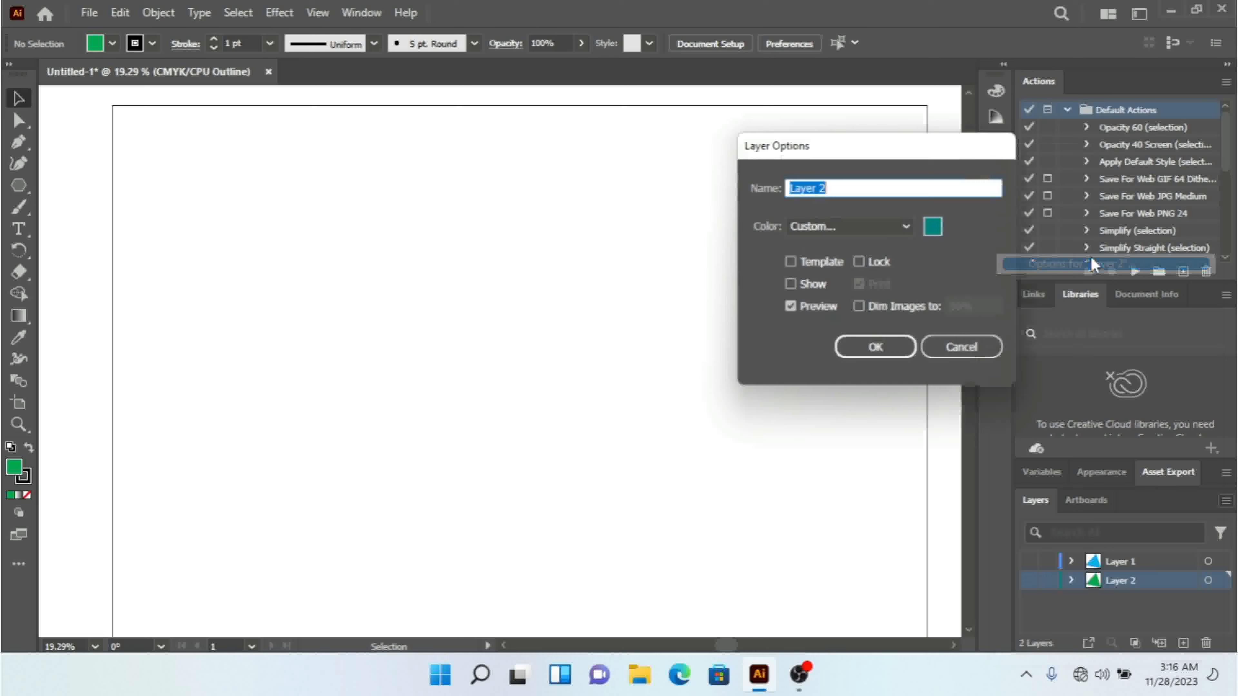
left_click(813, 306)
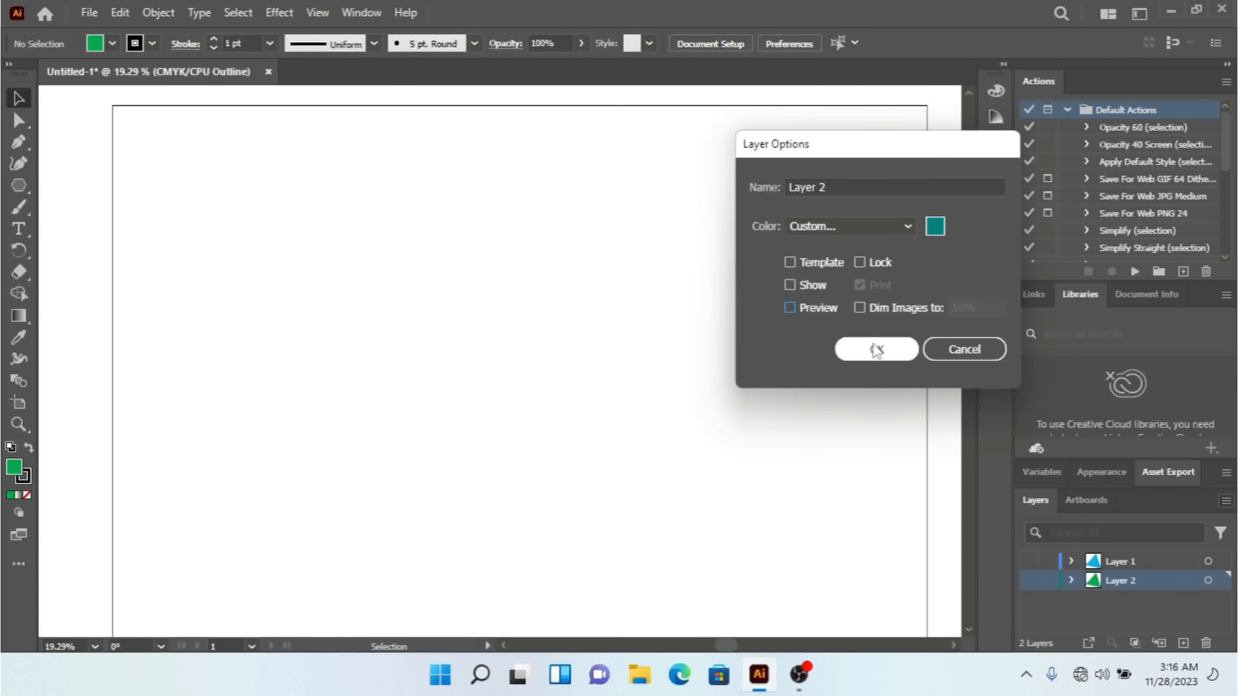
left_click(814, 285)
left_click(872, 284)
left_click(884, 348)
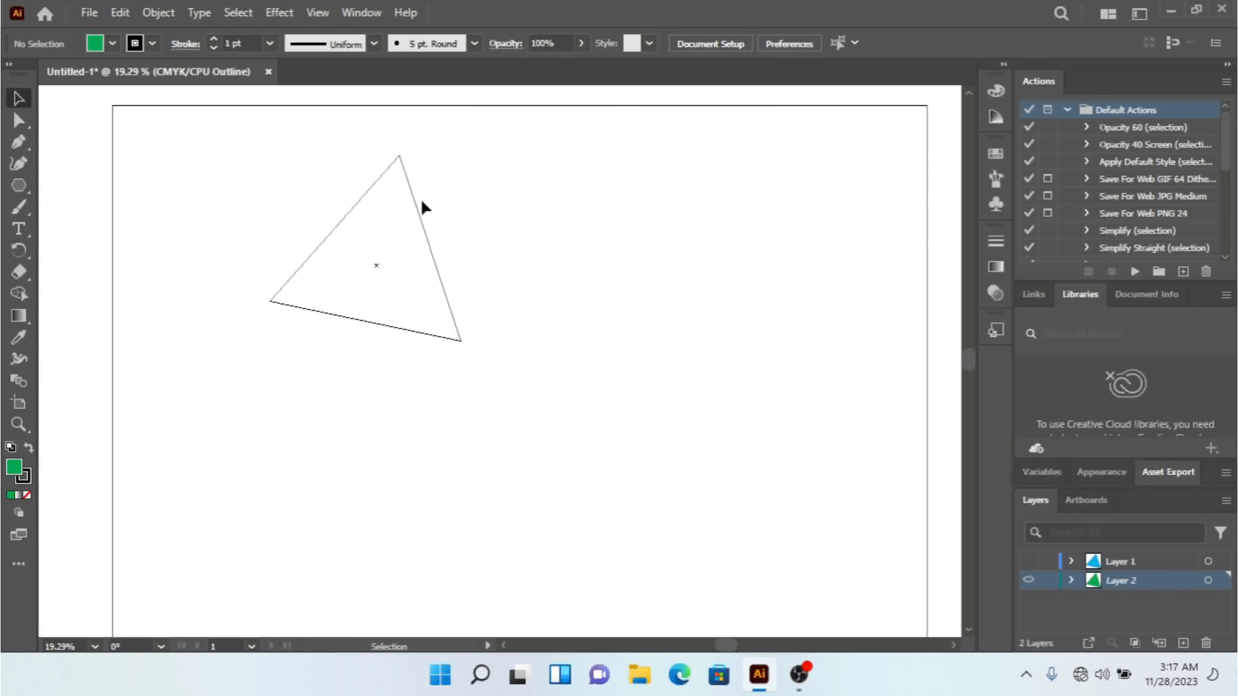
- Turn the Print option of Layer 2 back on, followed by its Preview option
left_click(1226, 501)
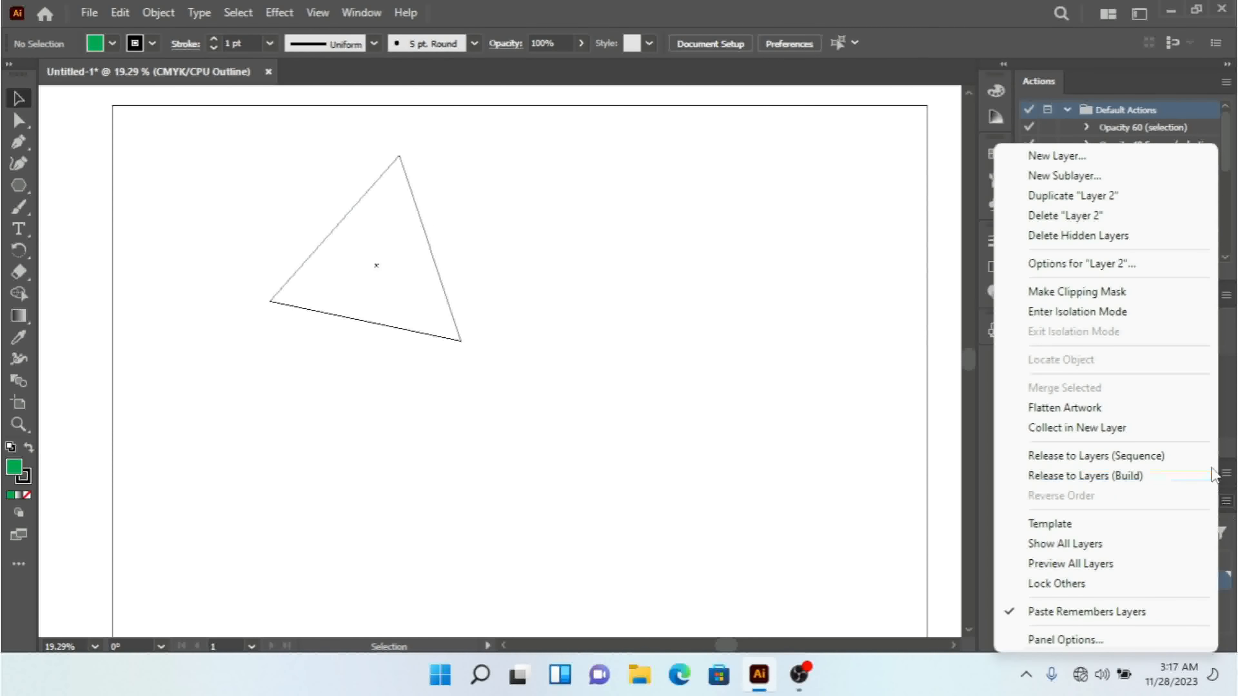
left_click(1096, 262)
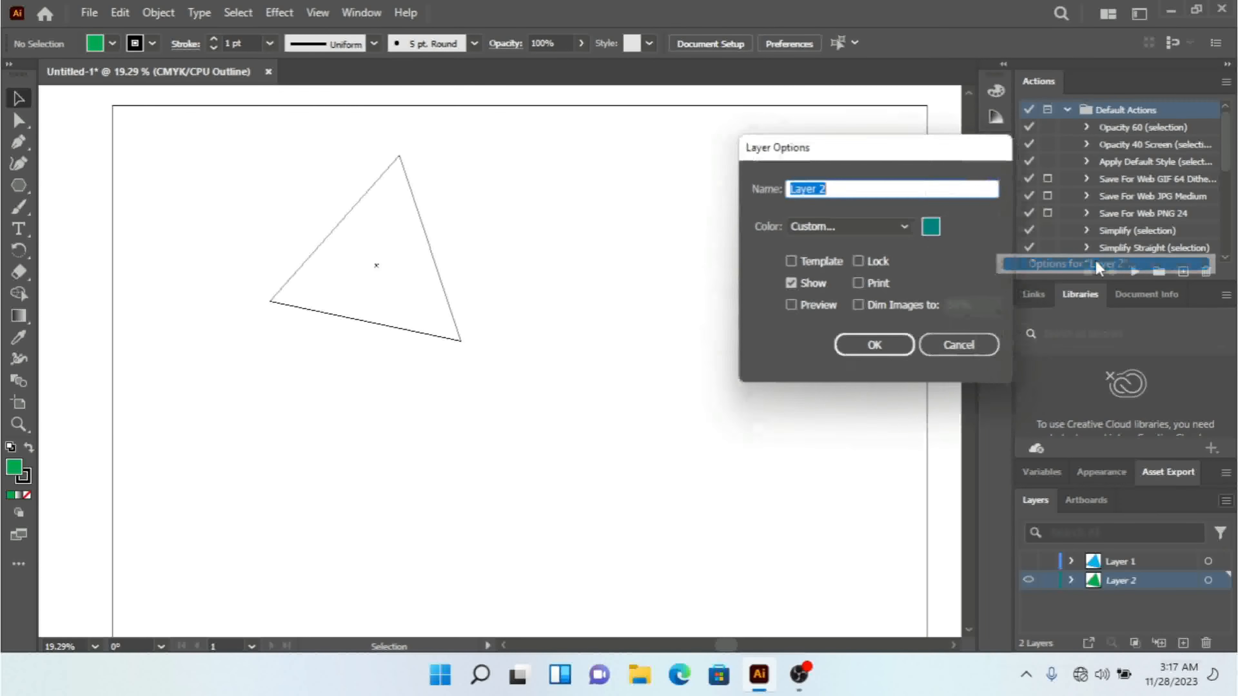
left_click(872, 286)
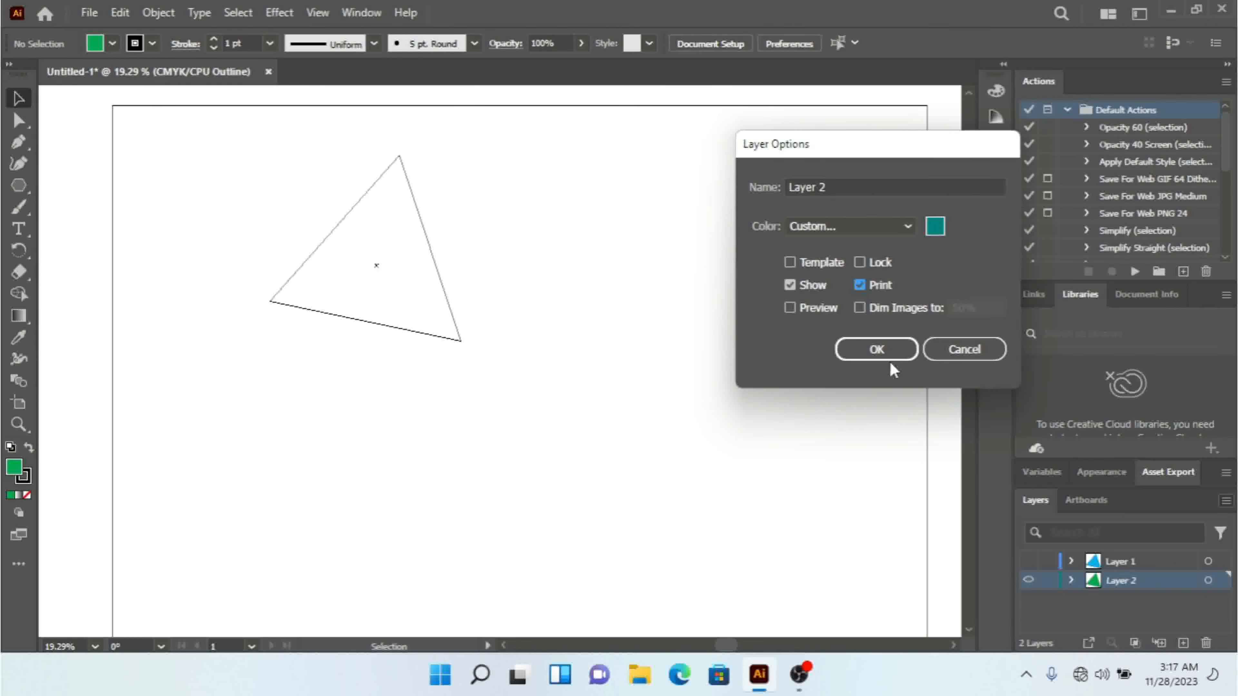
left_click(876, 352)
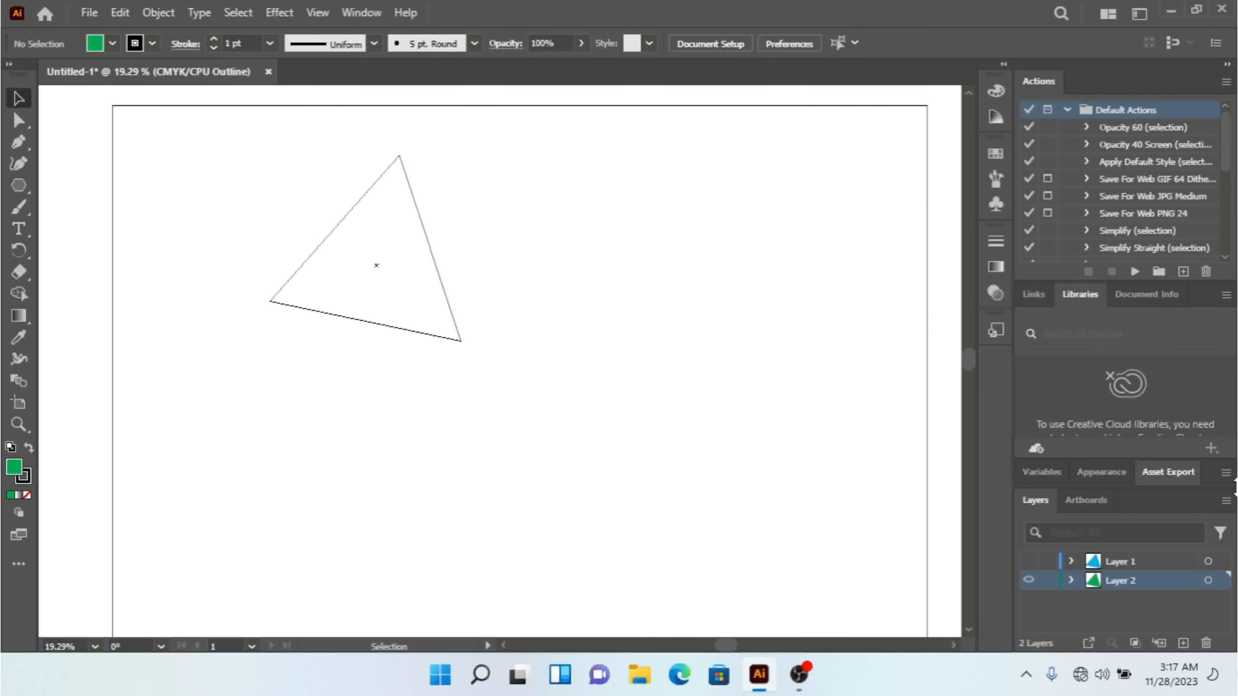
double_click(1092, 583)
left_click(817, 314)
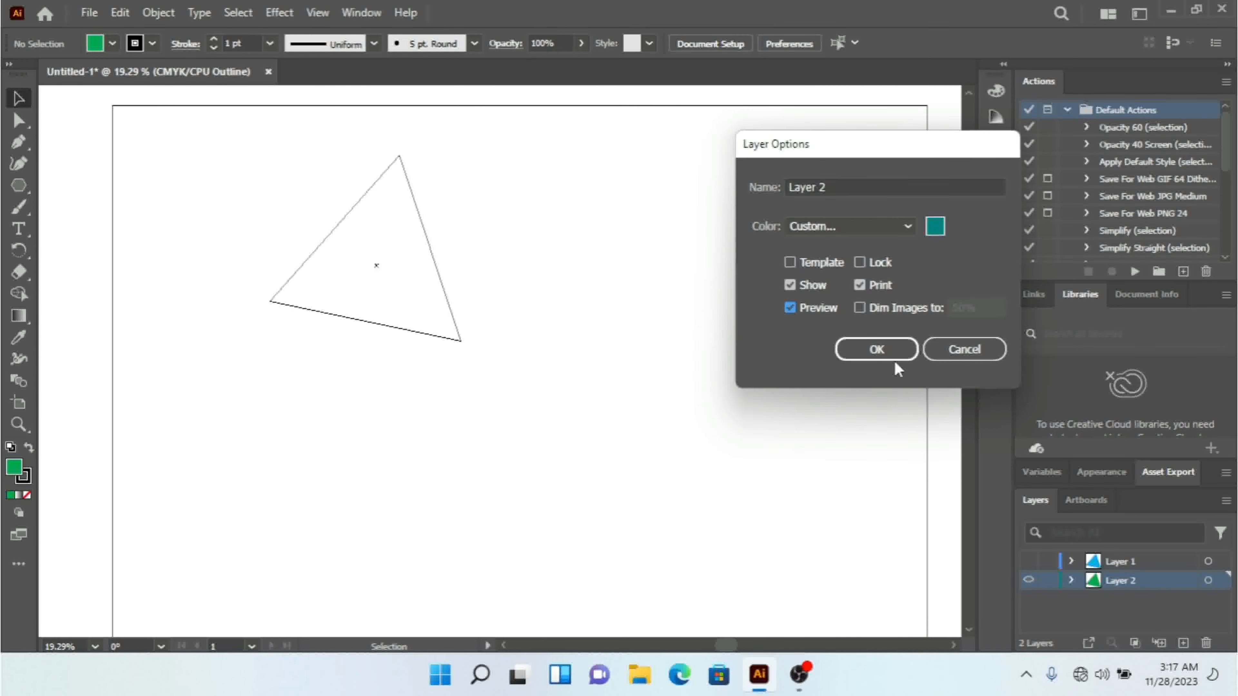
left_click(891, 358)
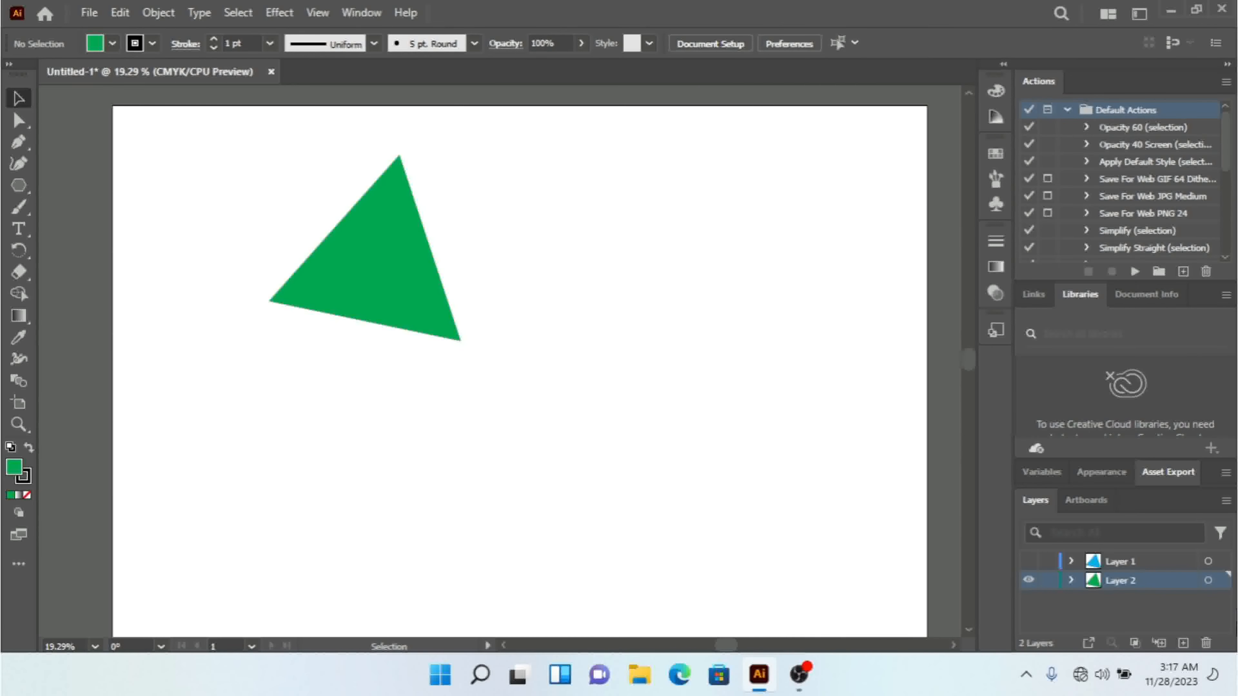
left_click(1226, 502)
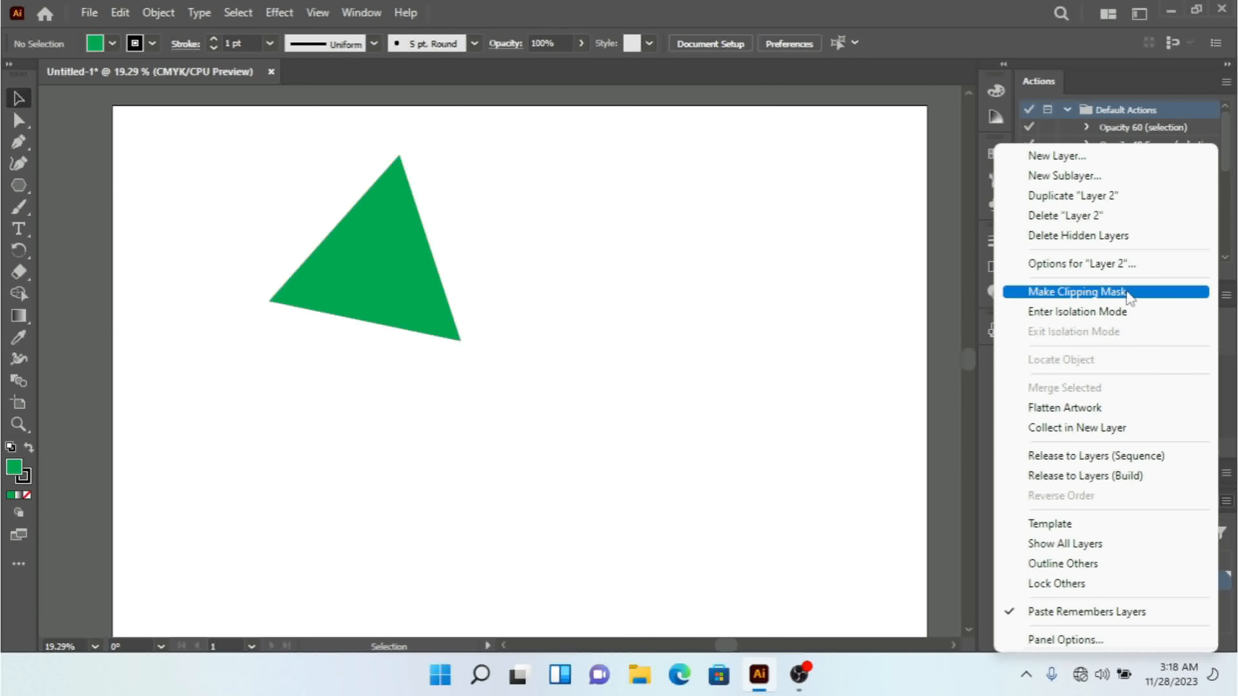
left_click(1116, 312)
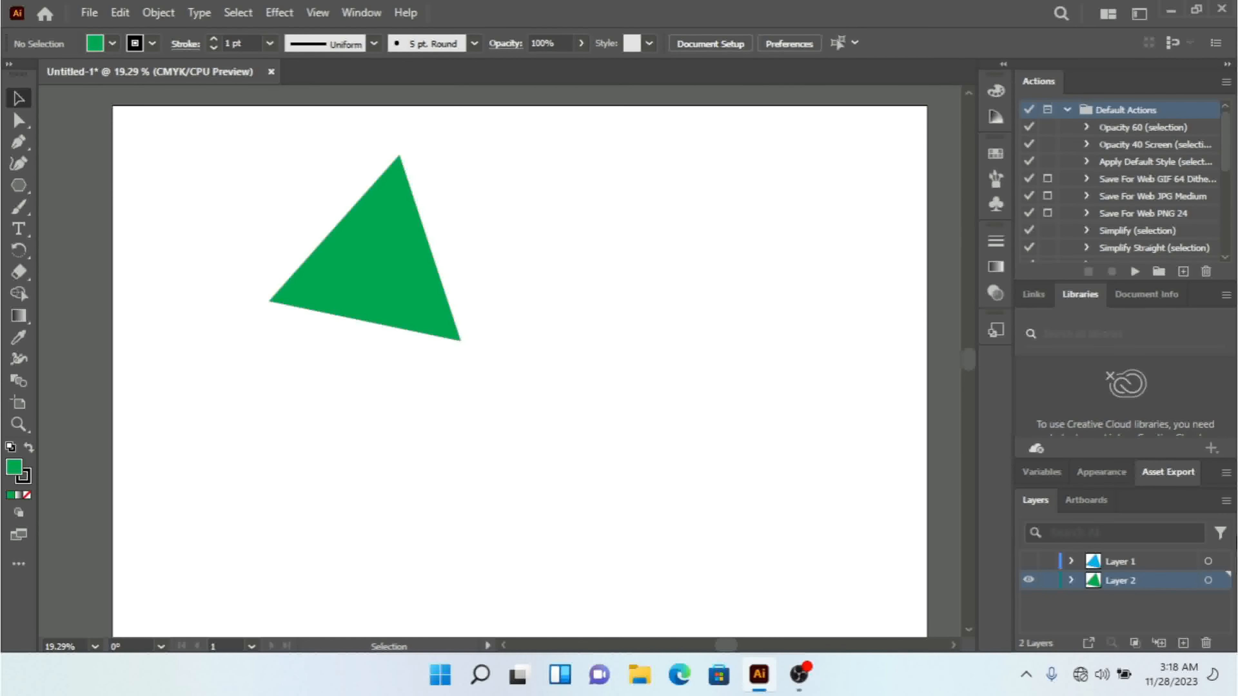
- Set the layer list to show layers only, without the objects inside them
left_click(1226, 503)
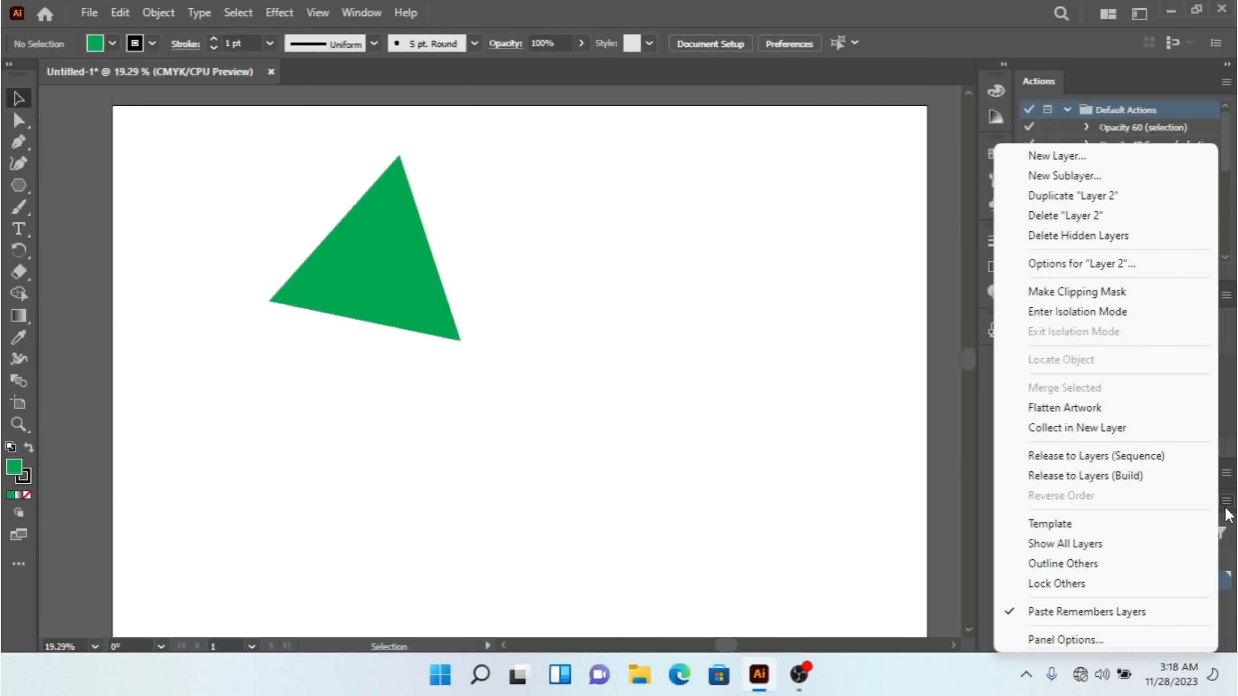
left_click(1083, 641)
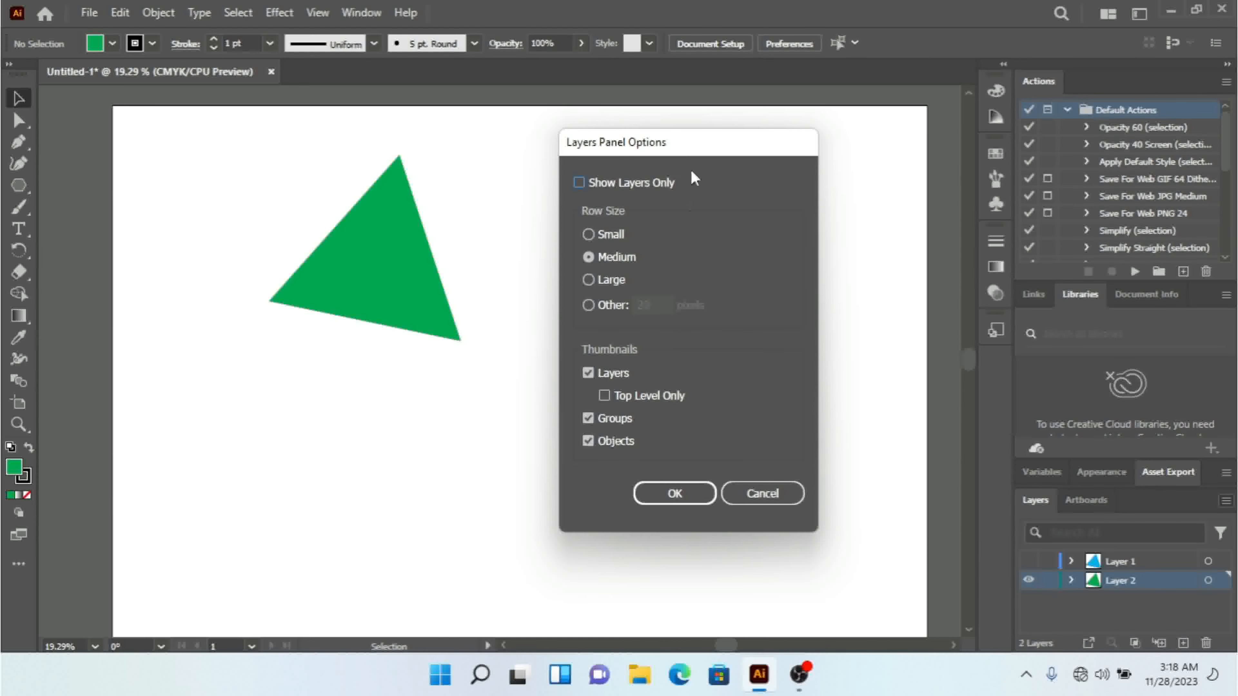
left_click_drag(680, 144, 664, 145)
left_click(610, 185)
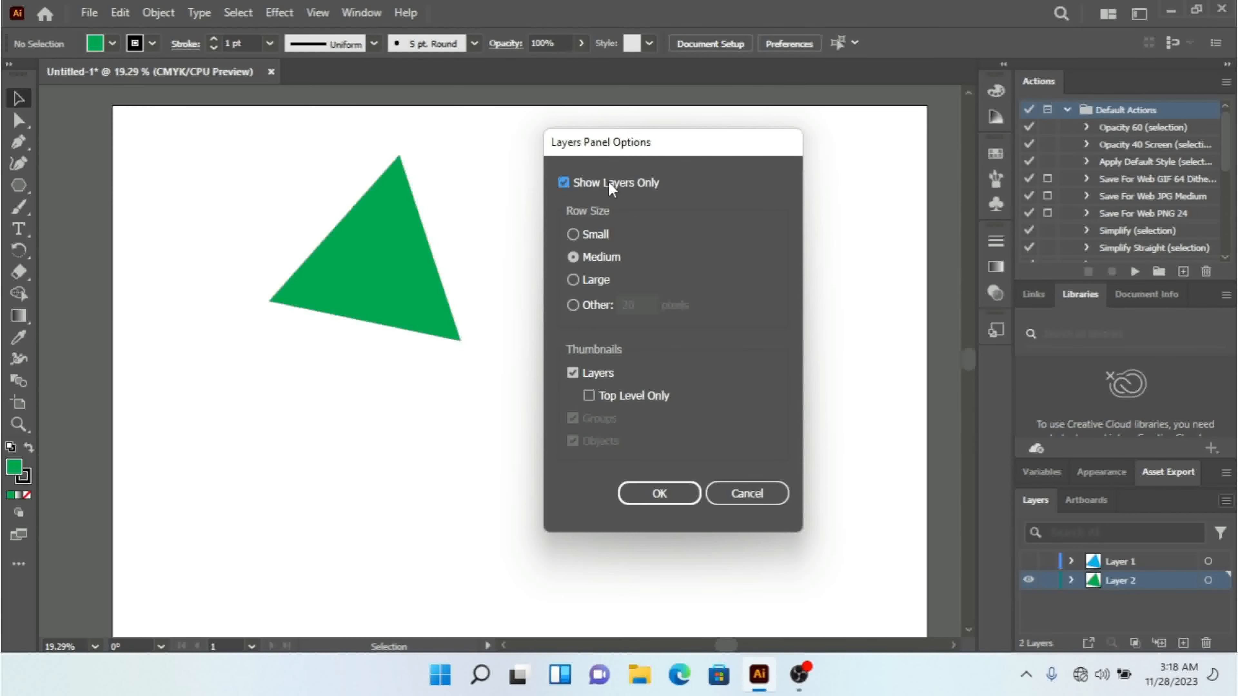
left_click(669, 495)
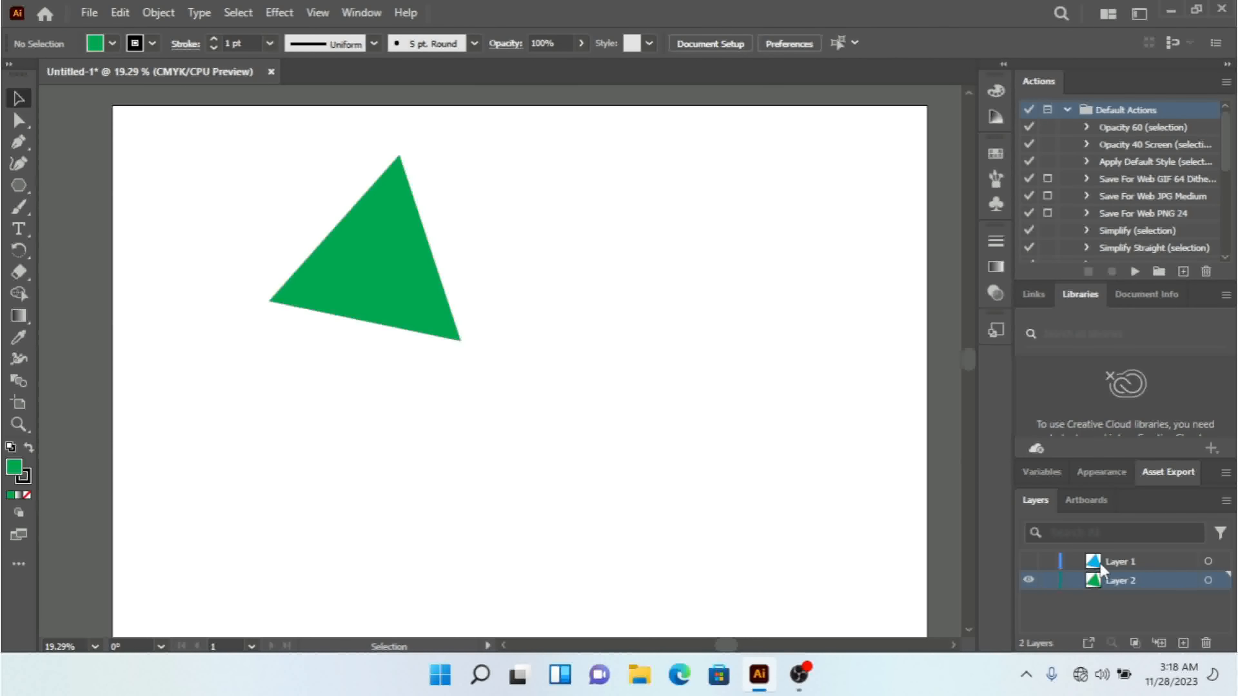
- Turn off Show Layers Only, expand Layer 1 to check its contents and collapse it again
left_click(1226, 500)
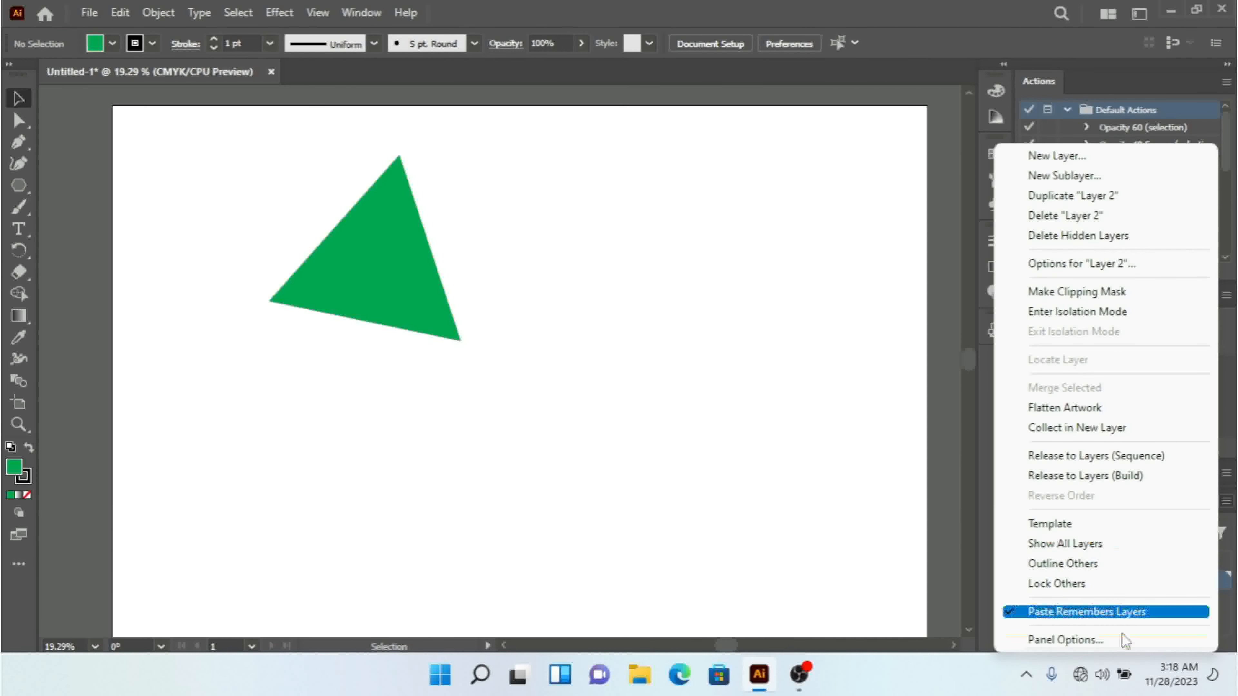
left_click(1121, 640)
left_click(606, 187)
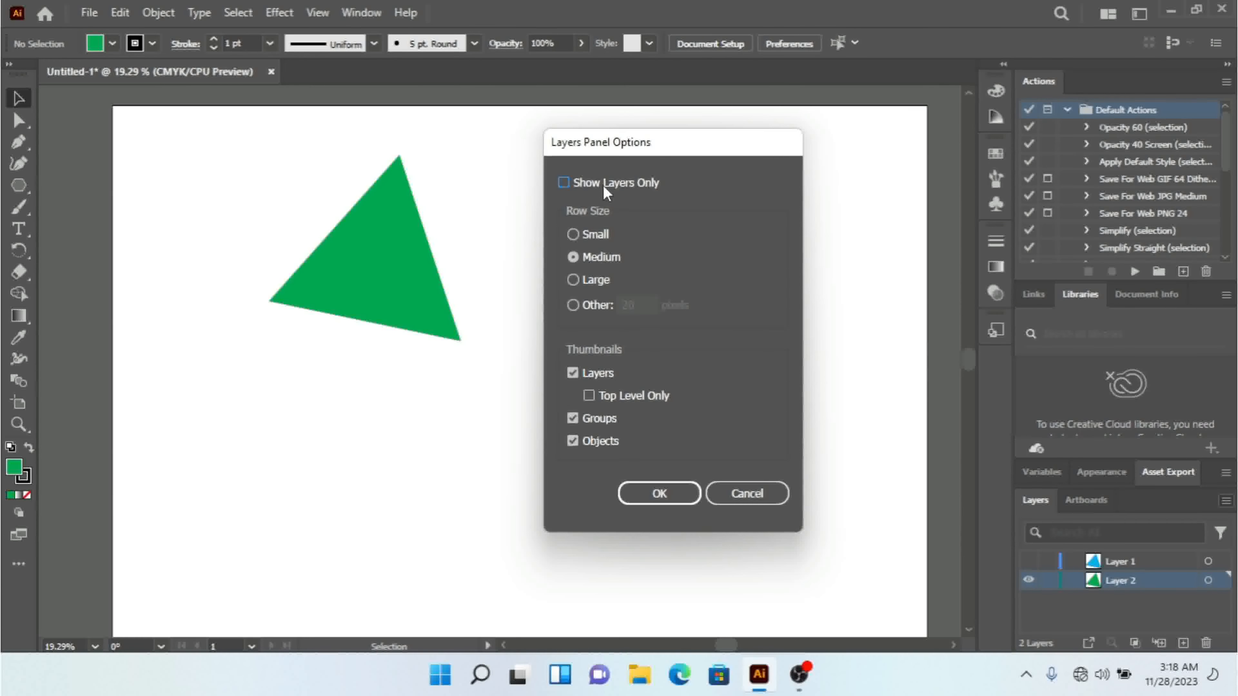
left_click(675, 493)
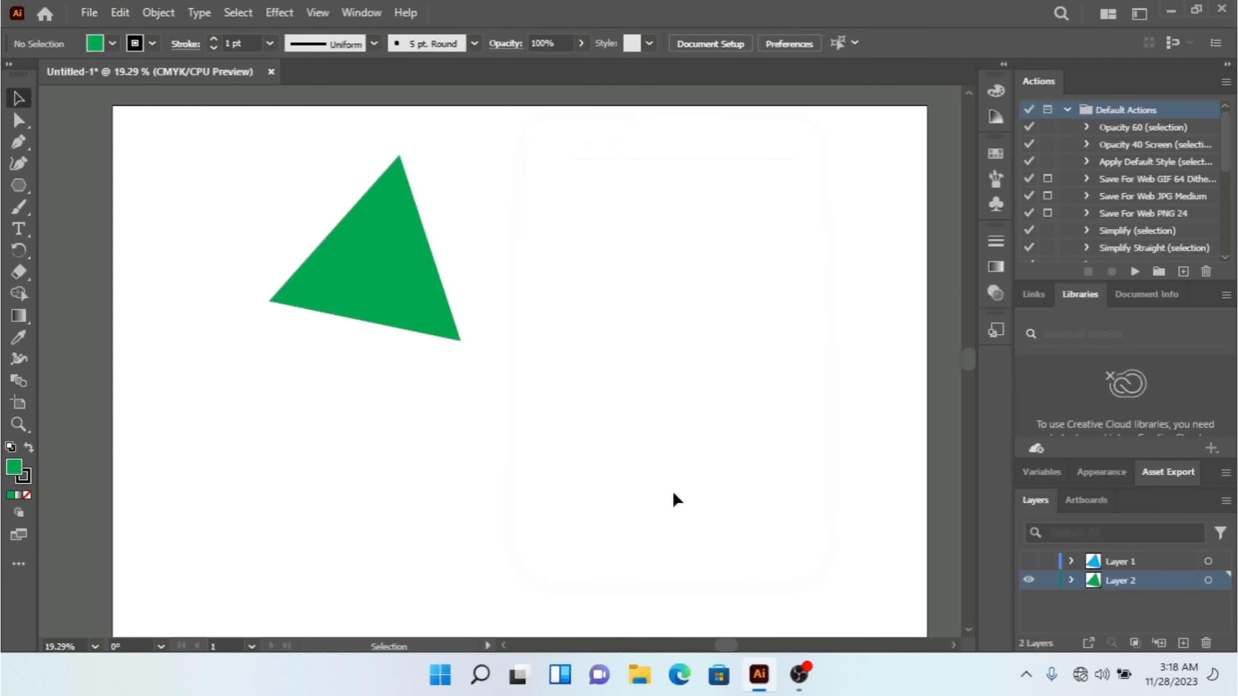
left_click(1072, 562)
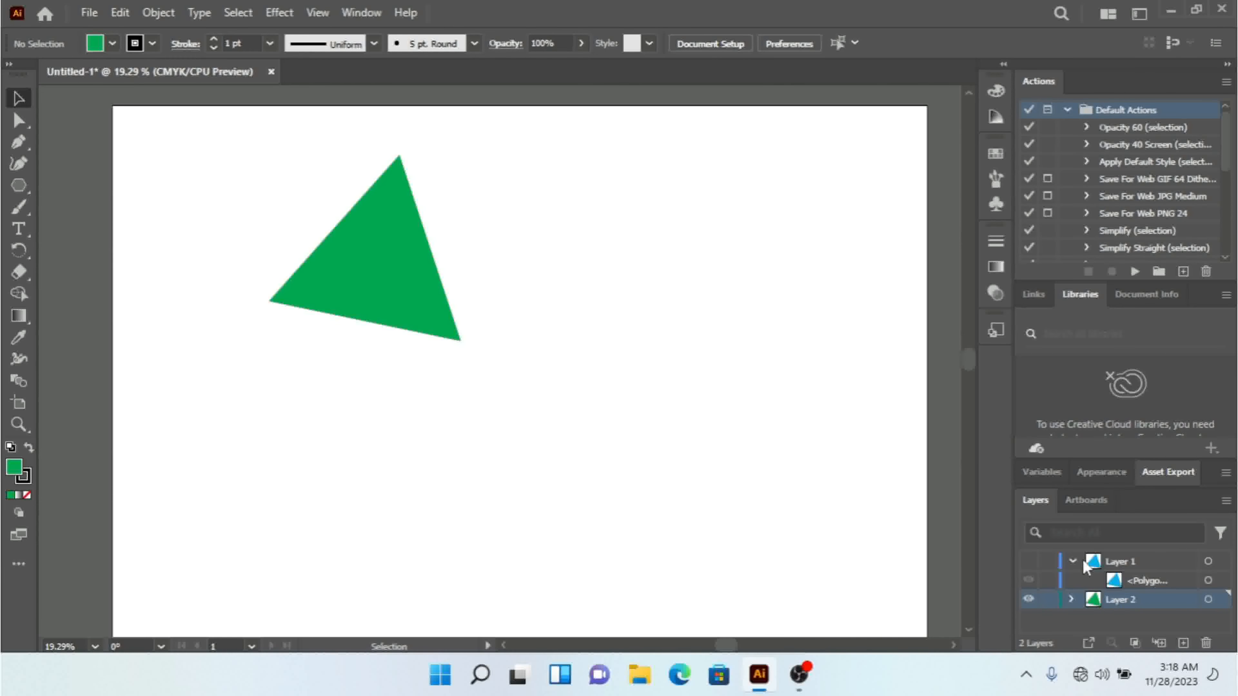
left_click(1072, 562)
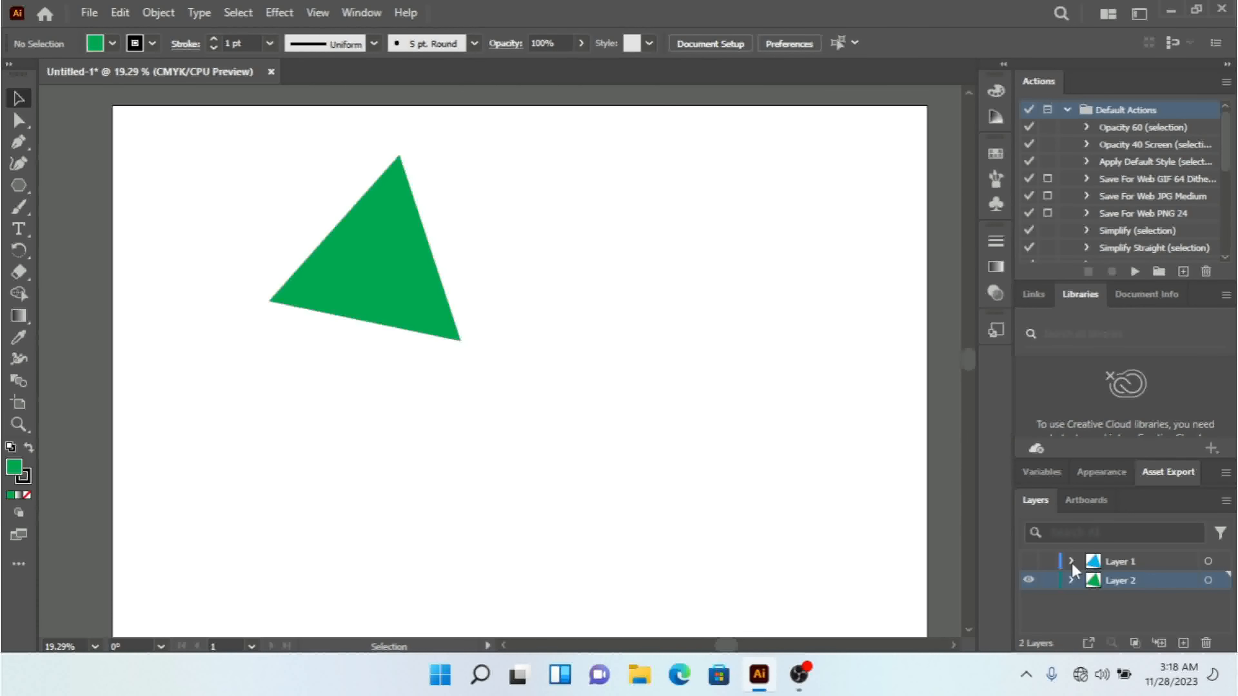
- Set the row size of the layer list to Small
left_click(1227, 501)
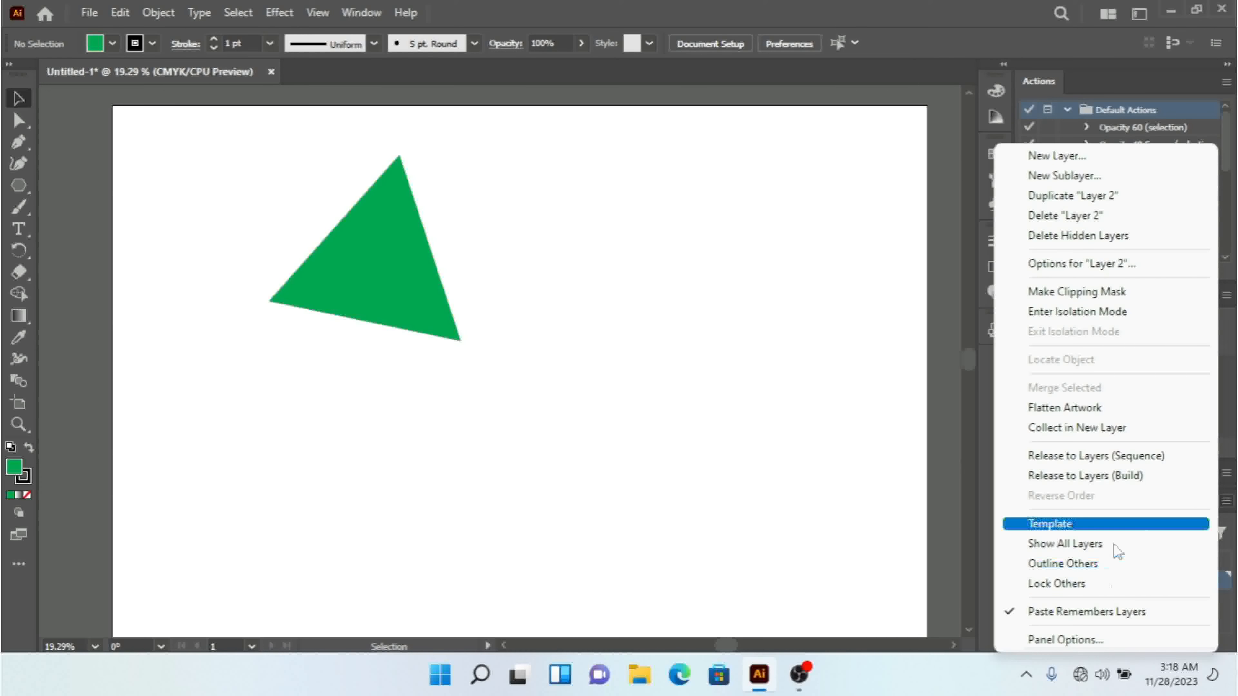
left_click(1067, 641)
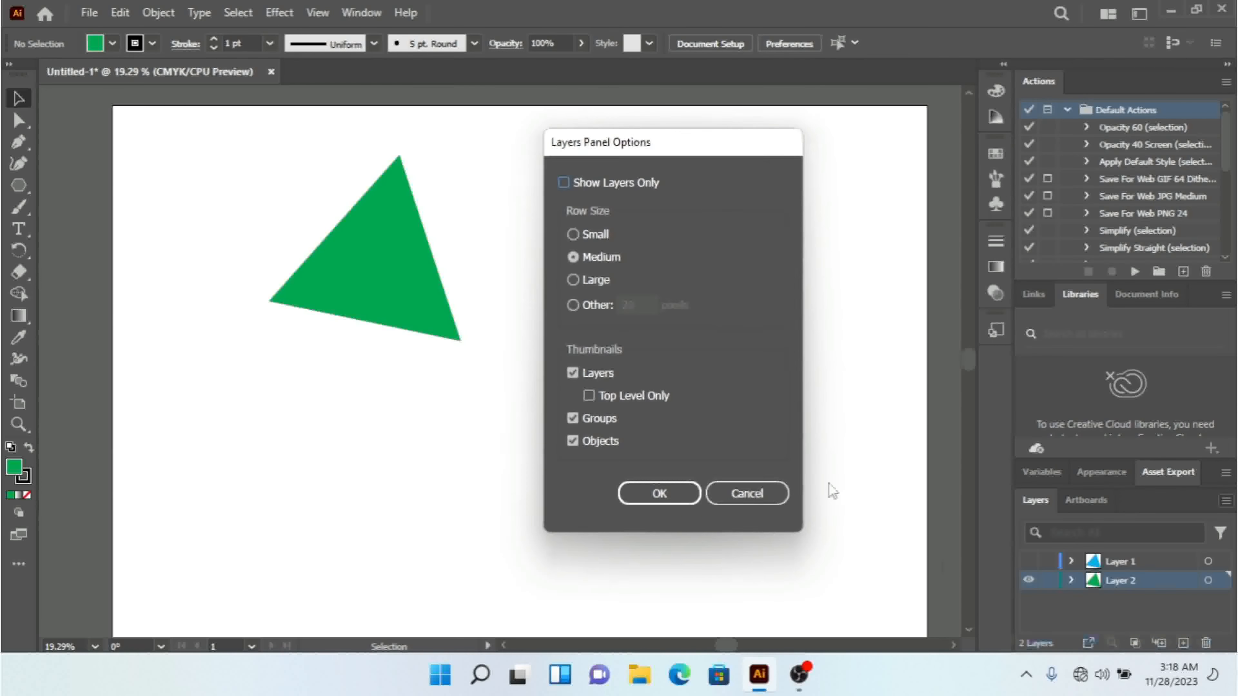
left_click(597, 231)
left_click(683, 501)
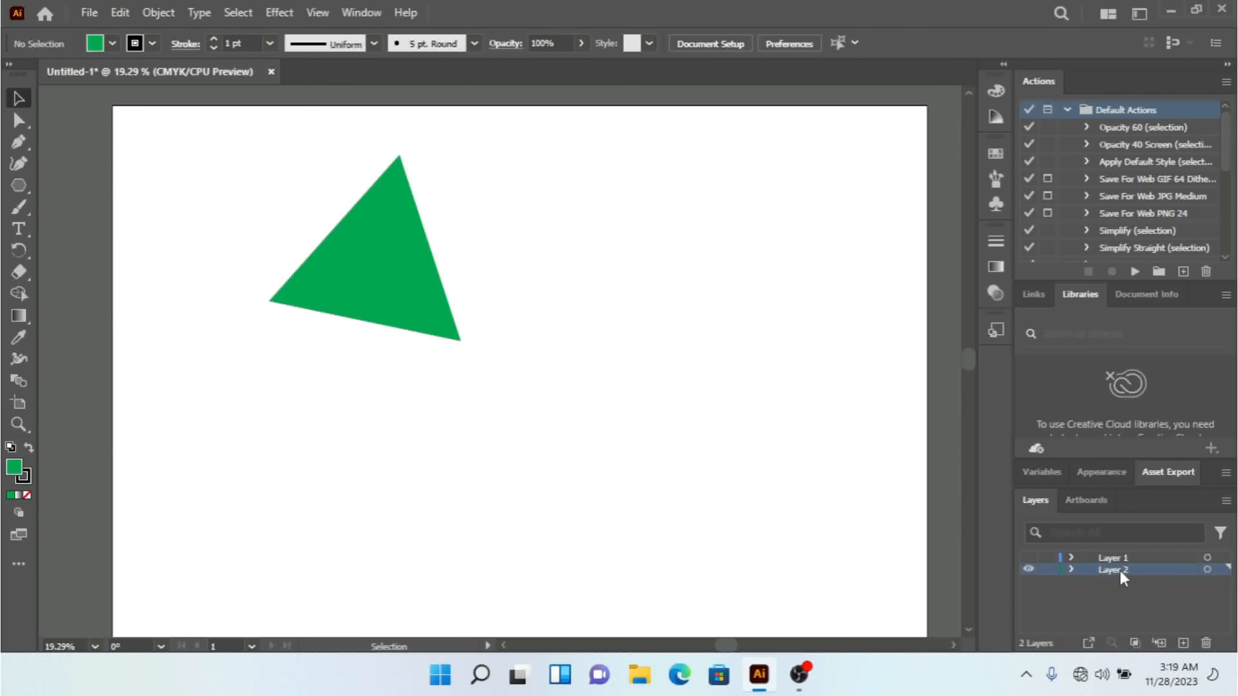
- Try the Large and Small row sizes for the layer list, and apply a custom row size of 50 pixels
left_click(1225, 504)
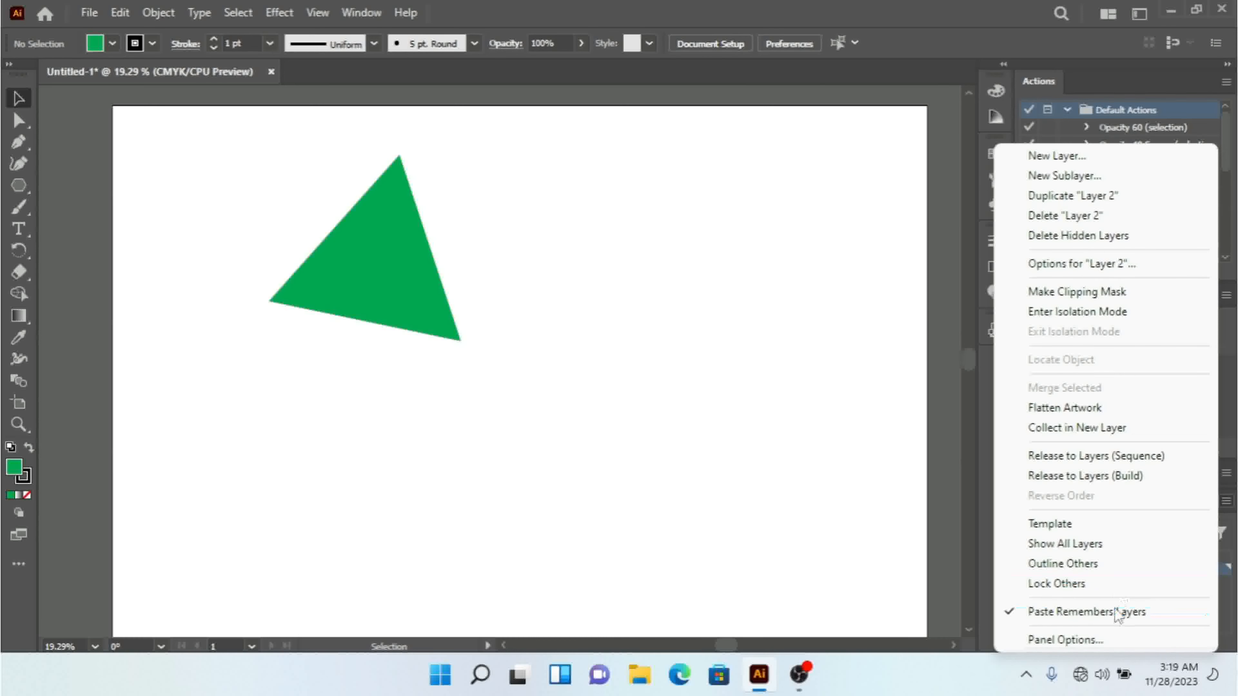
left_click(1097, 645)
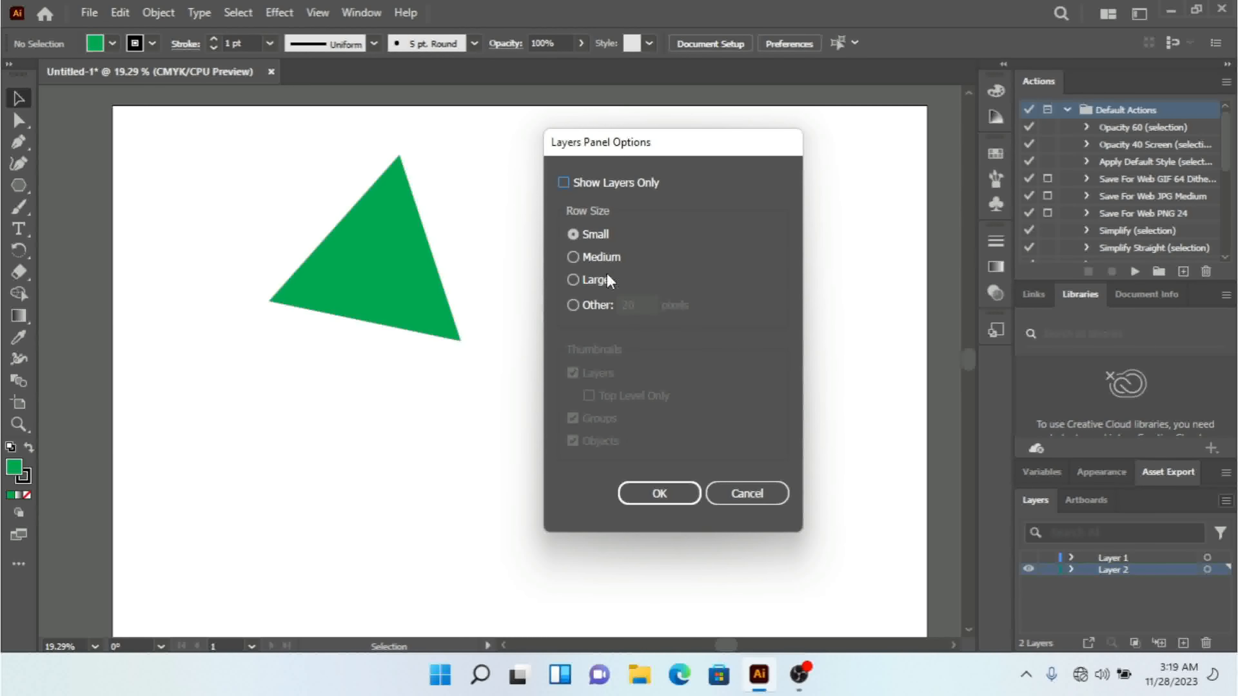
left_click(582, 281)
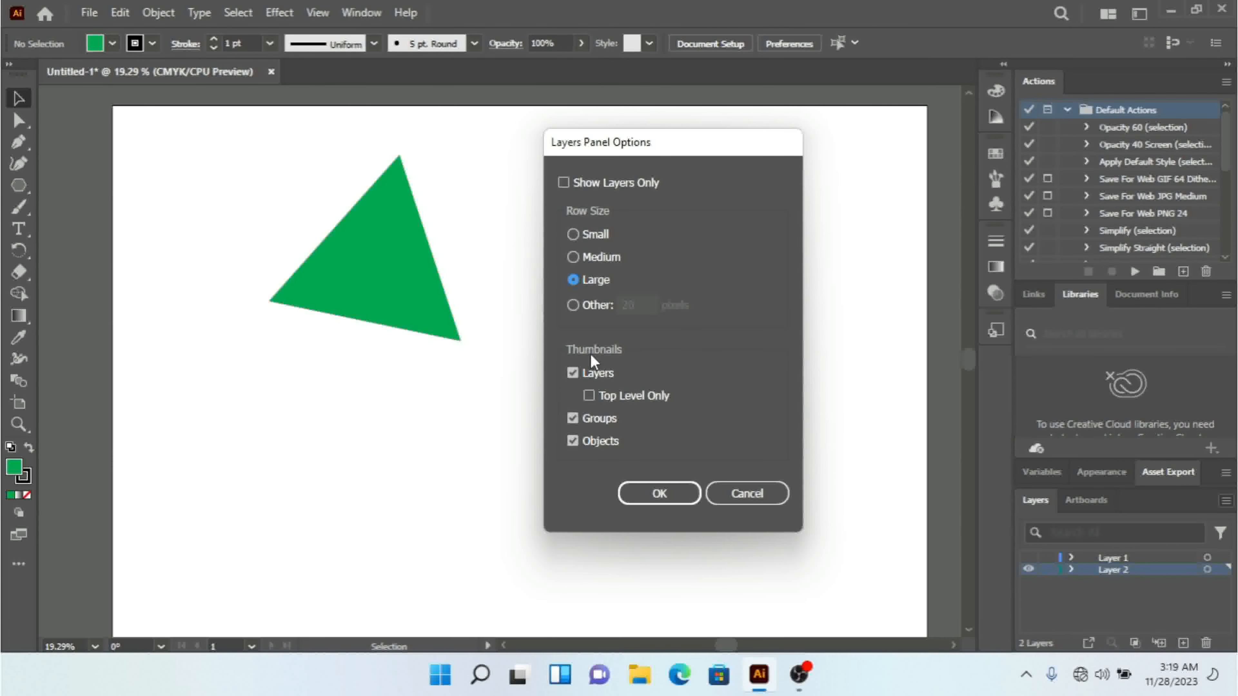
left_click(595, 235)
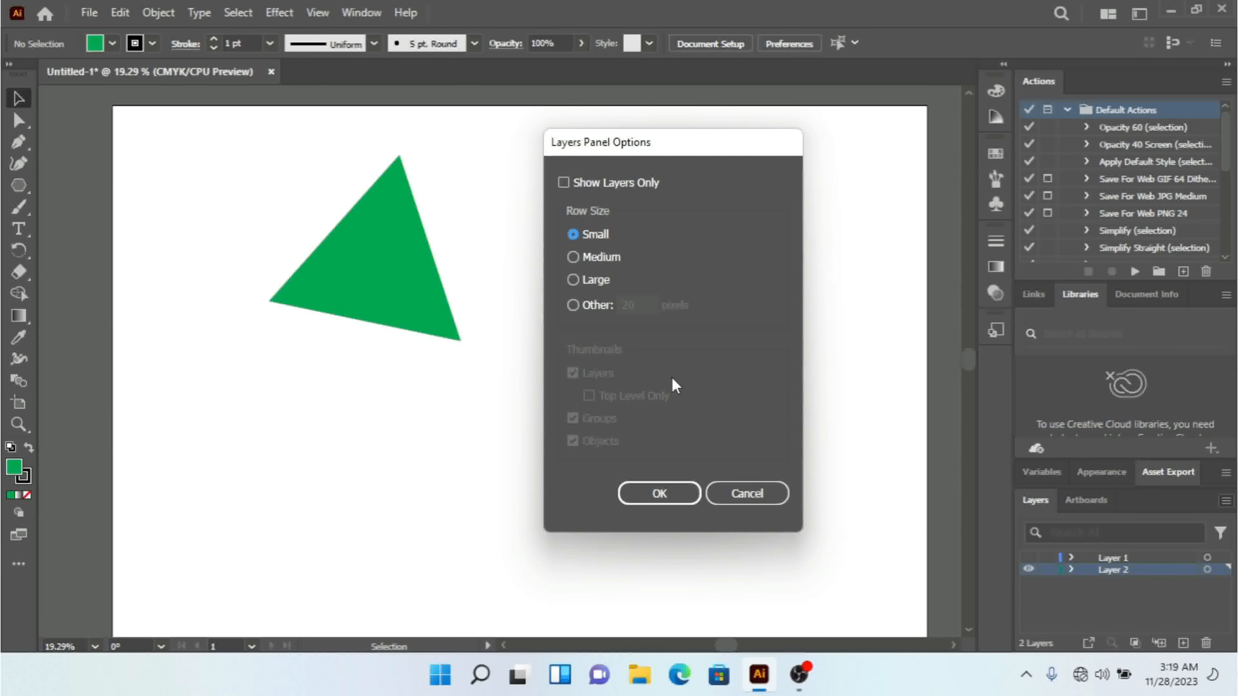
left_click(585, 283)
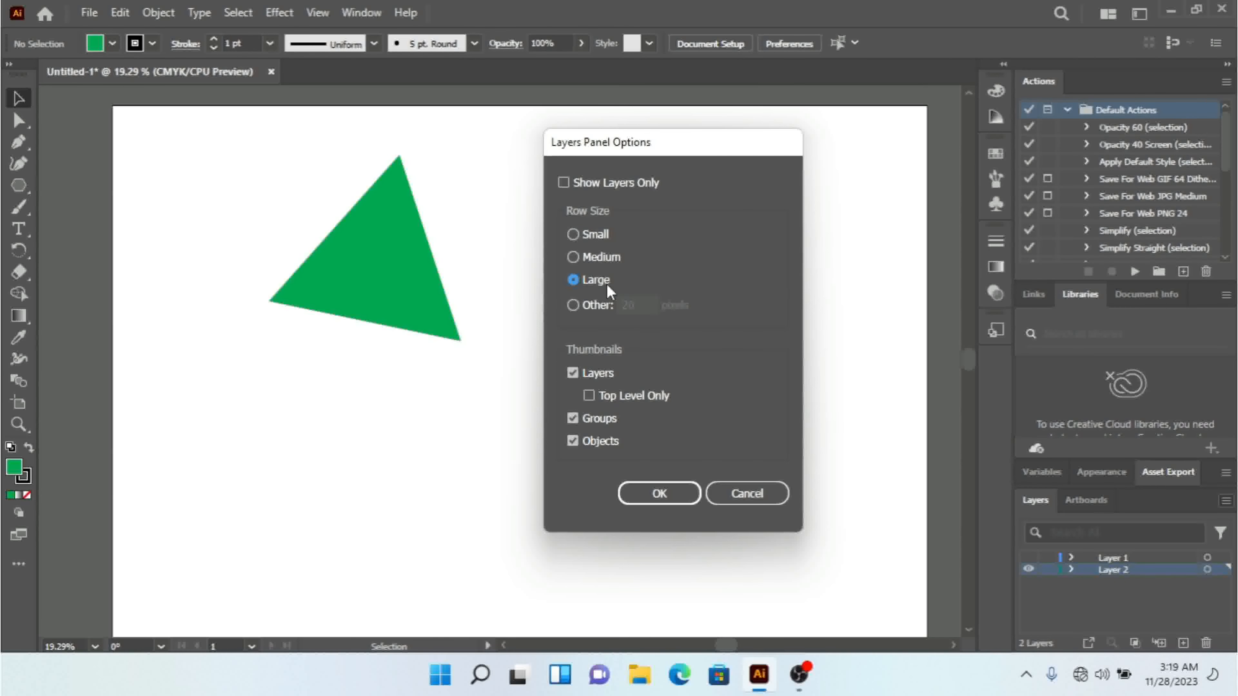
left_click(592, 306)
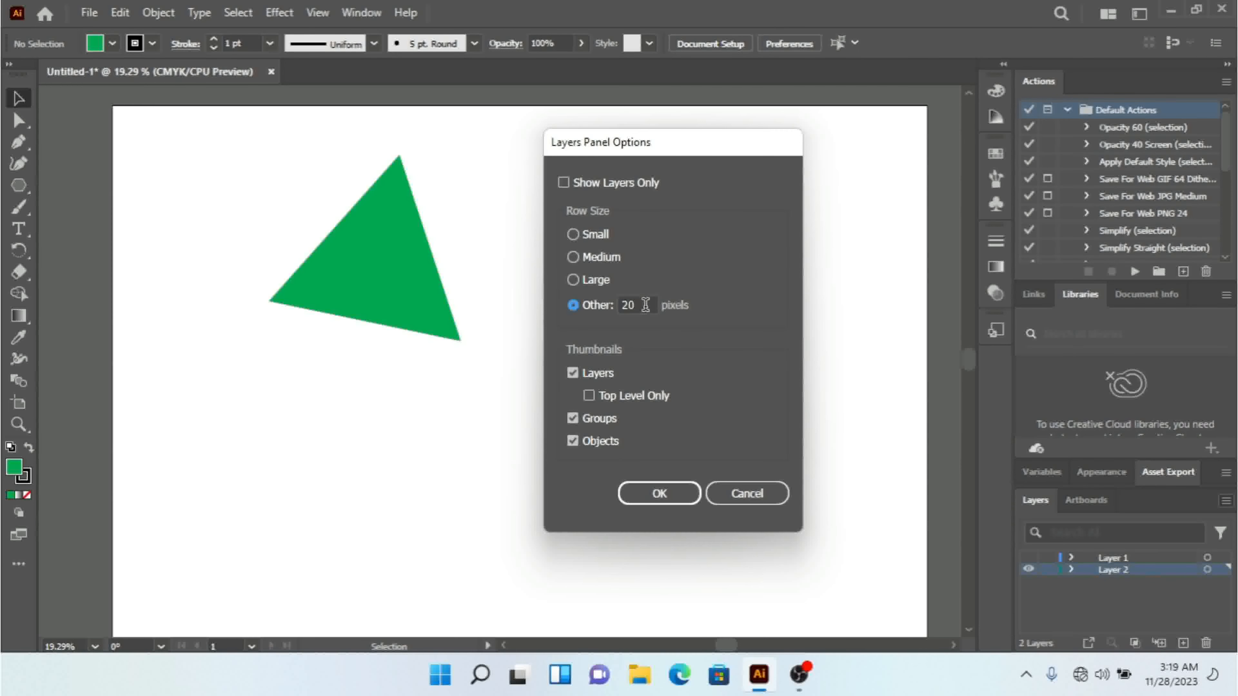
left_click(604, 304)
type("50")
left_click(661, 494)
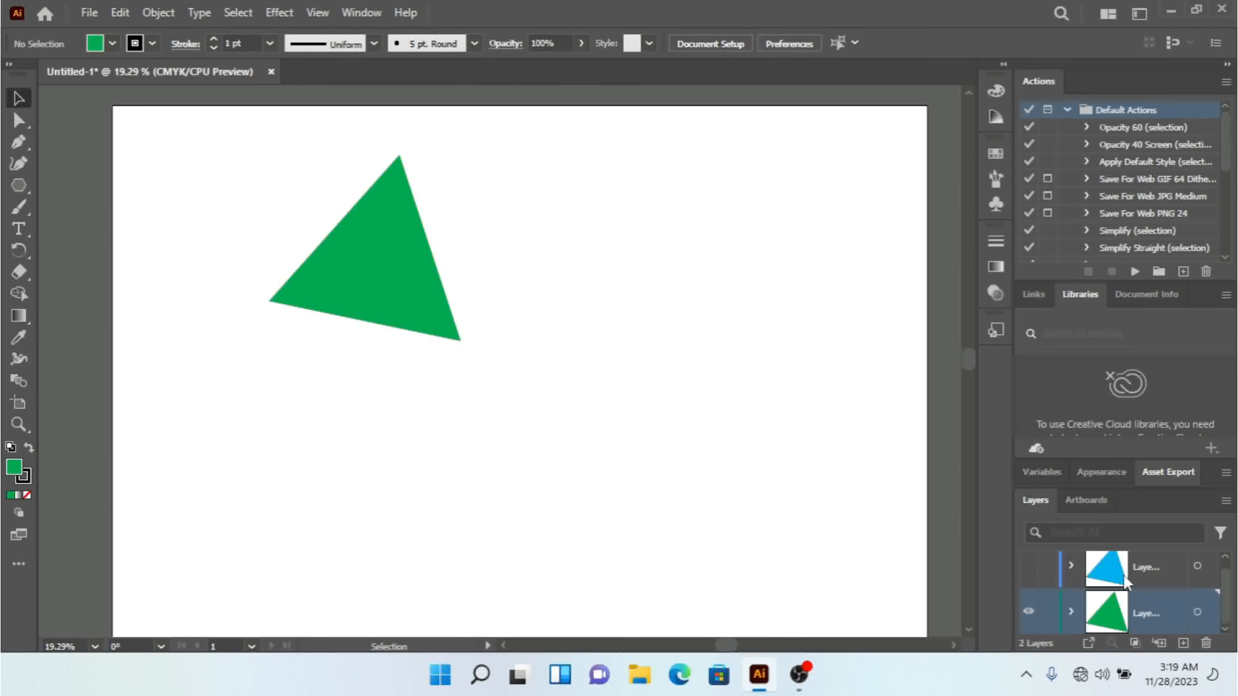
- Set the row size of the layer list to Large
left_click(1226, 505)
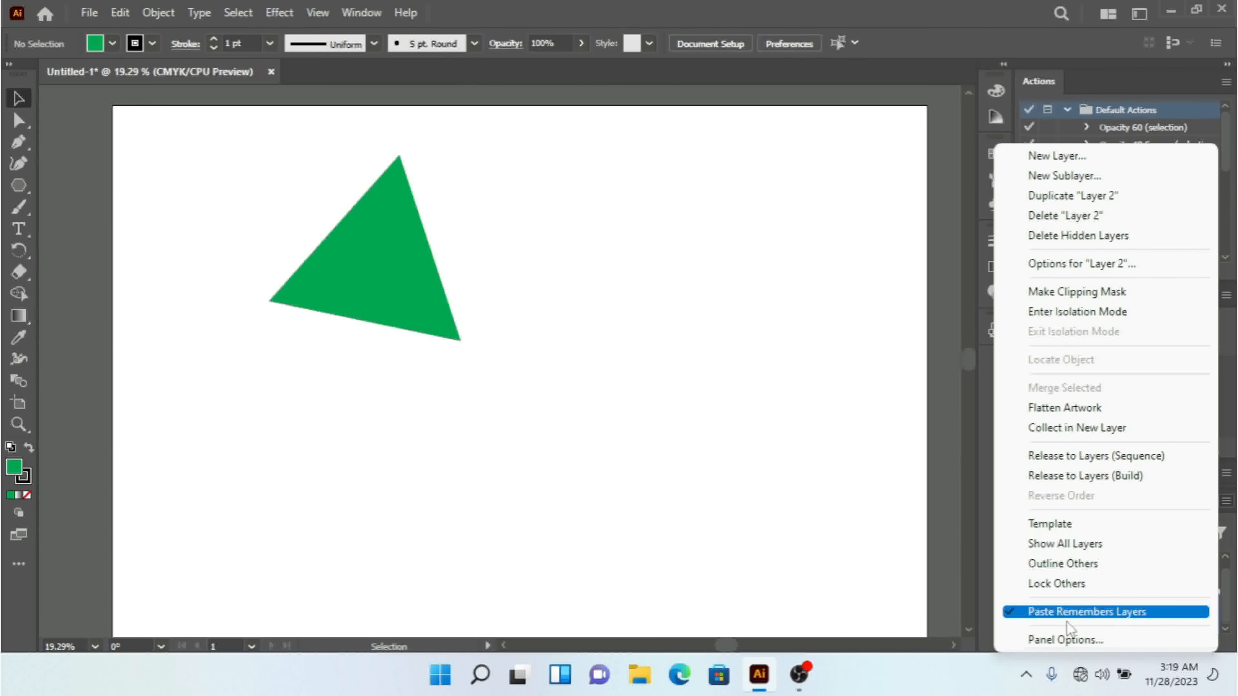
left_click(1070, 642)
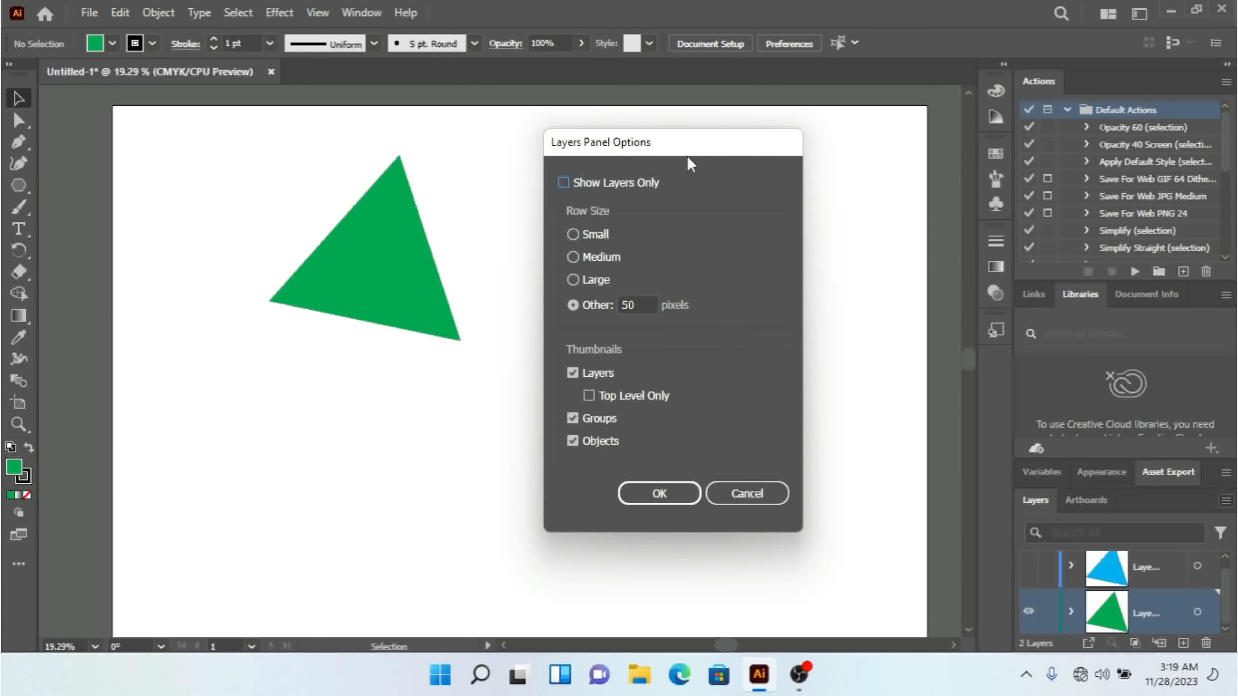
left_click(591, 282)
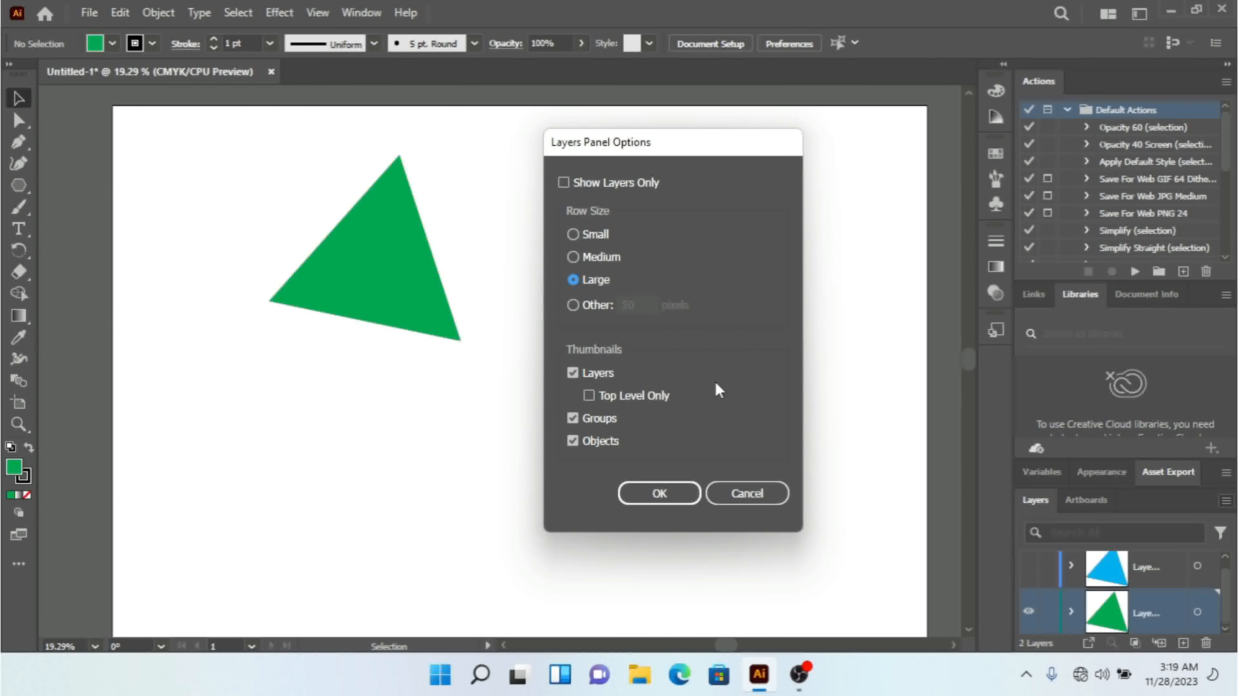
left_click(672, 488)
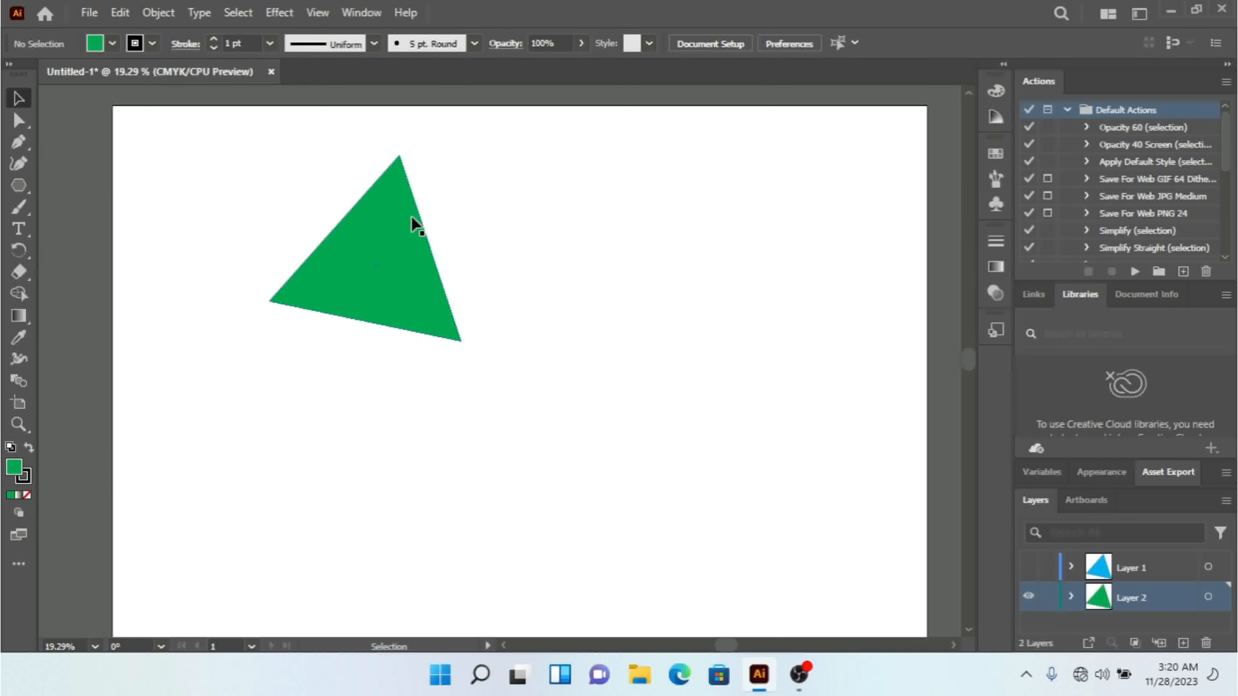
- Select the green triangle on the artboard and collect Layer 2 in a new layer
left_click_drag(475, 215, 280, 398)
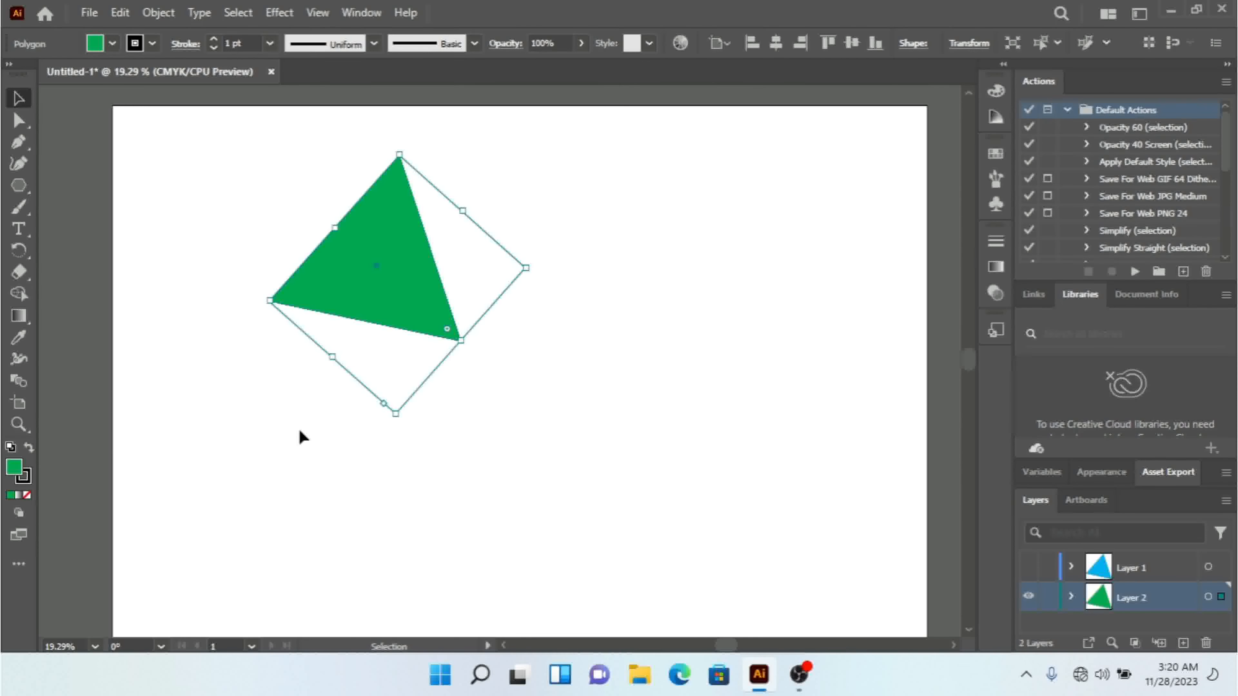
left_click(1226, 500)
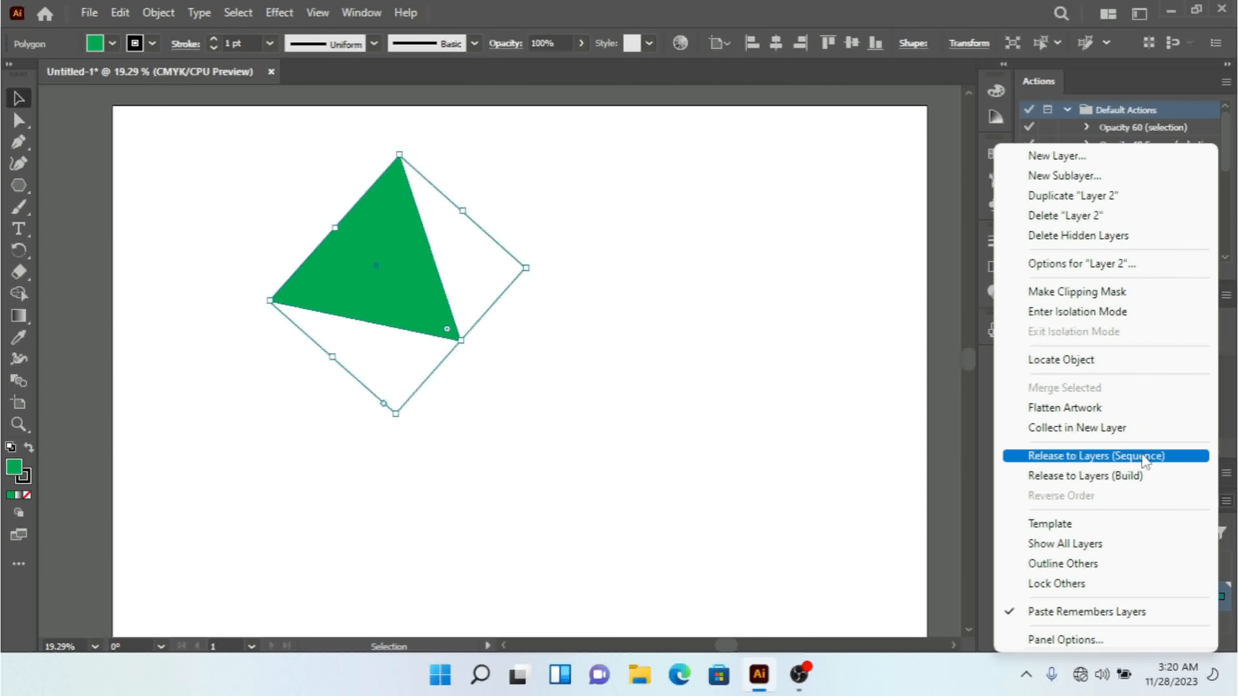
left_click(1124, 439)
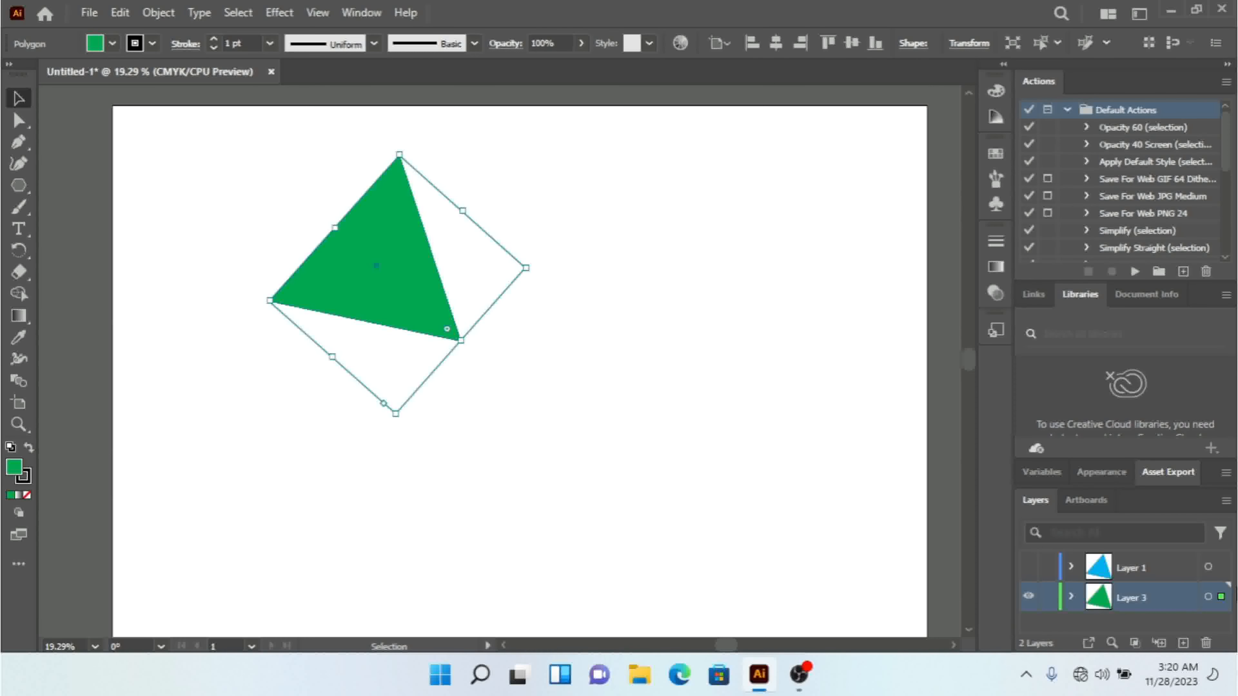
- Expand Layer 3 and its nested sublayer to examine the objects inside them
left_click(1072, 597)
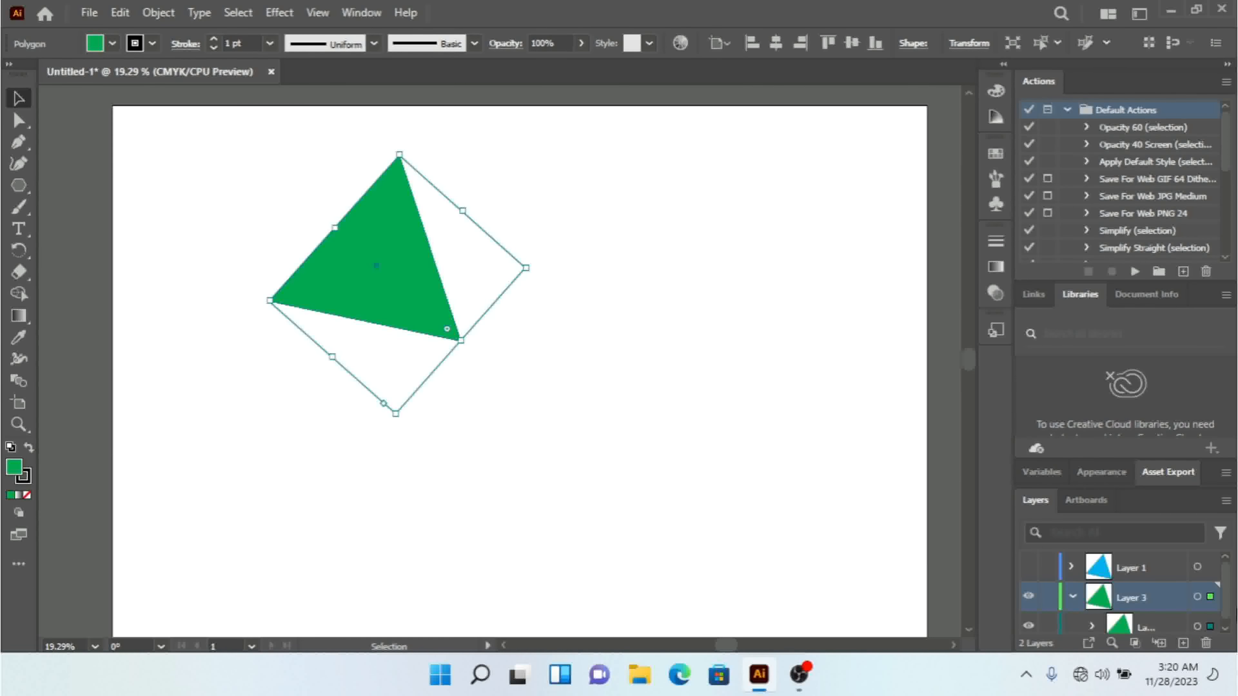
left_click_drag(1228, 576, 1228, 630)
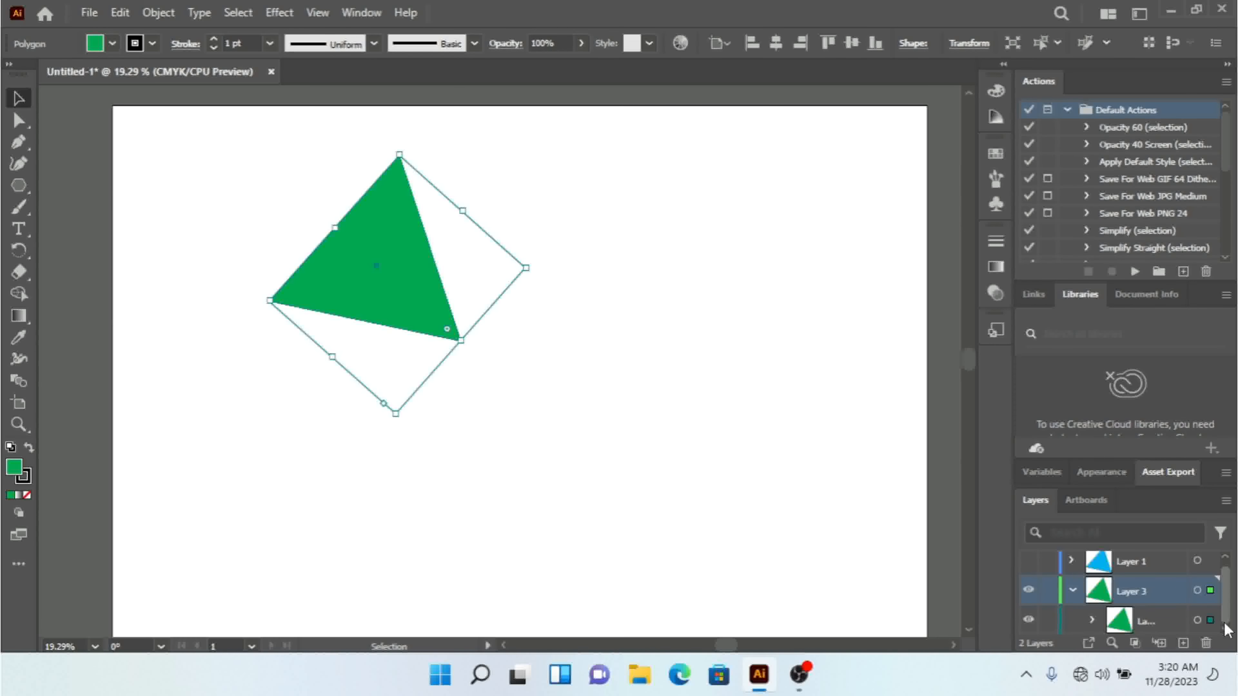
left_click(1092, 620)
left_click_drag(1226, 591, 1226, 625)
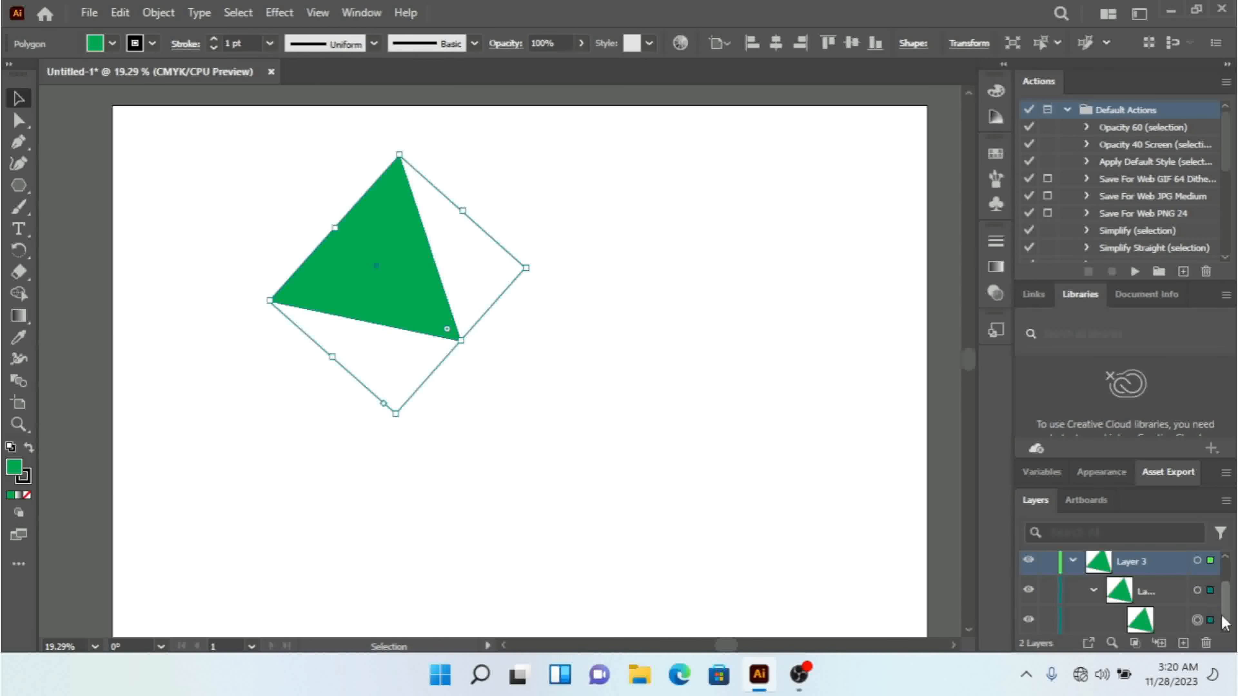
- Try to release the green polygon inside the sublayer to separate layers, and collapse Layer 3
left_click(1165, 622)
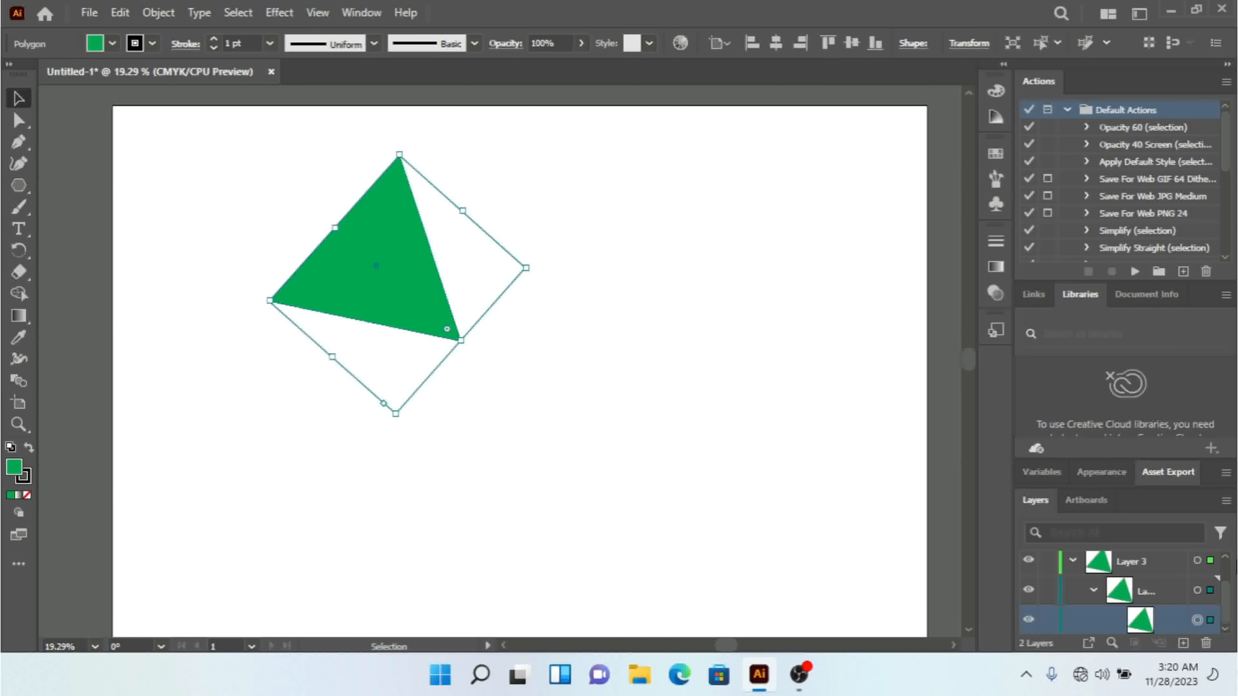
left_click(1227, 503)
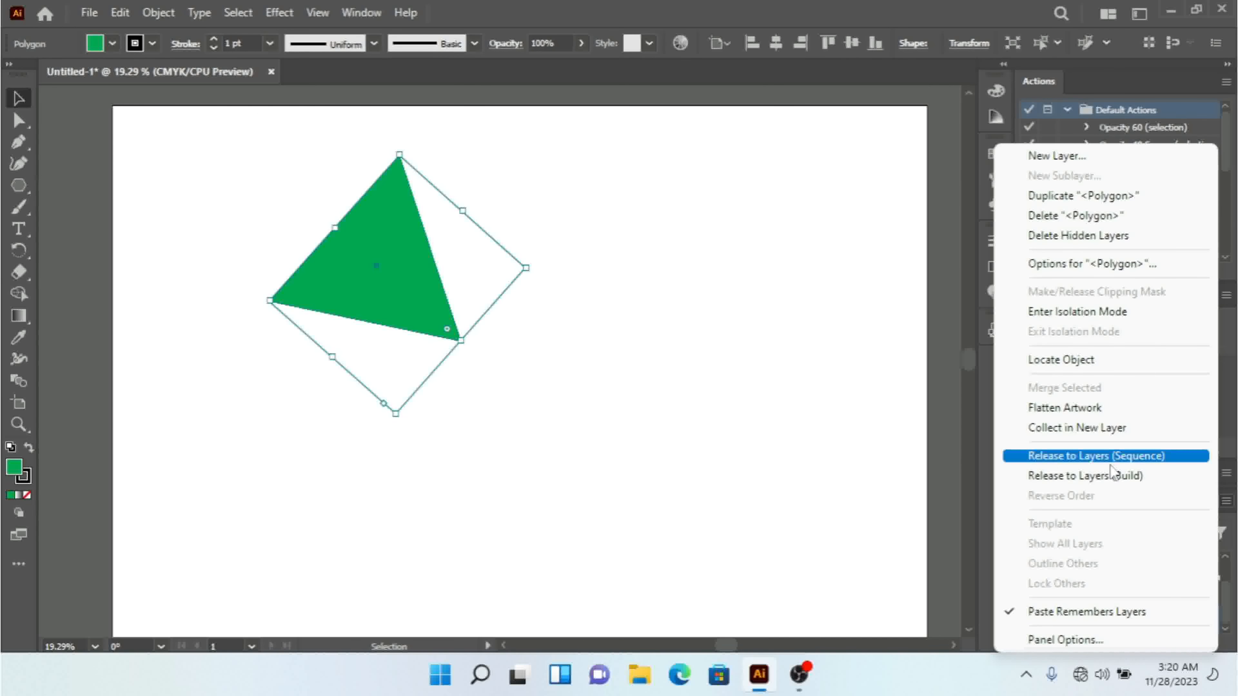
left_click(1131, 488)
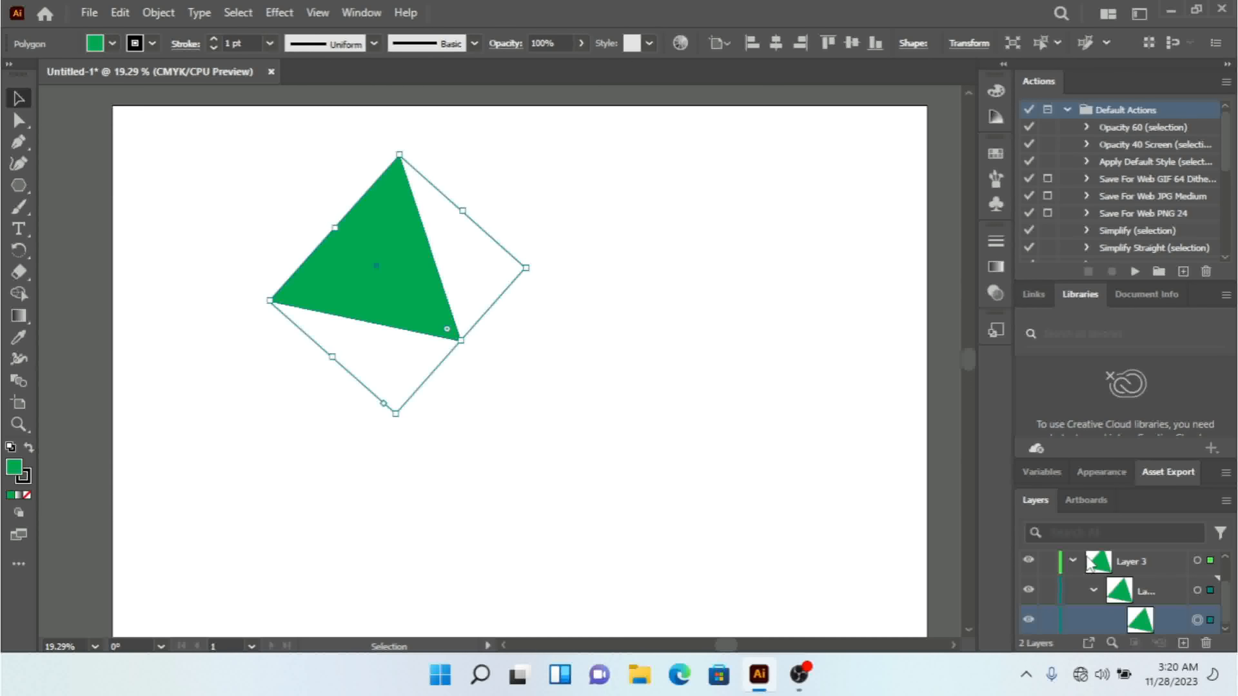
left_click(1073, 560)
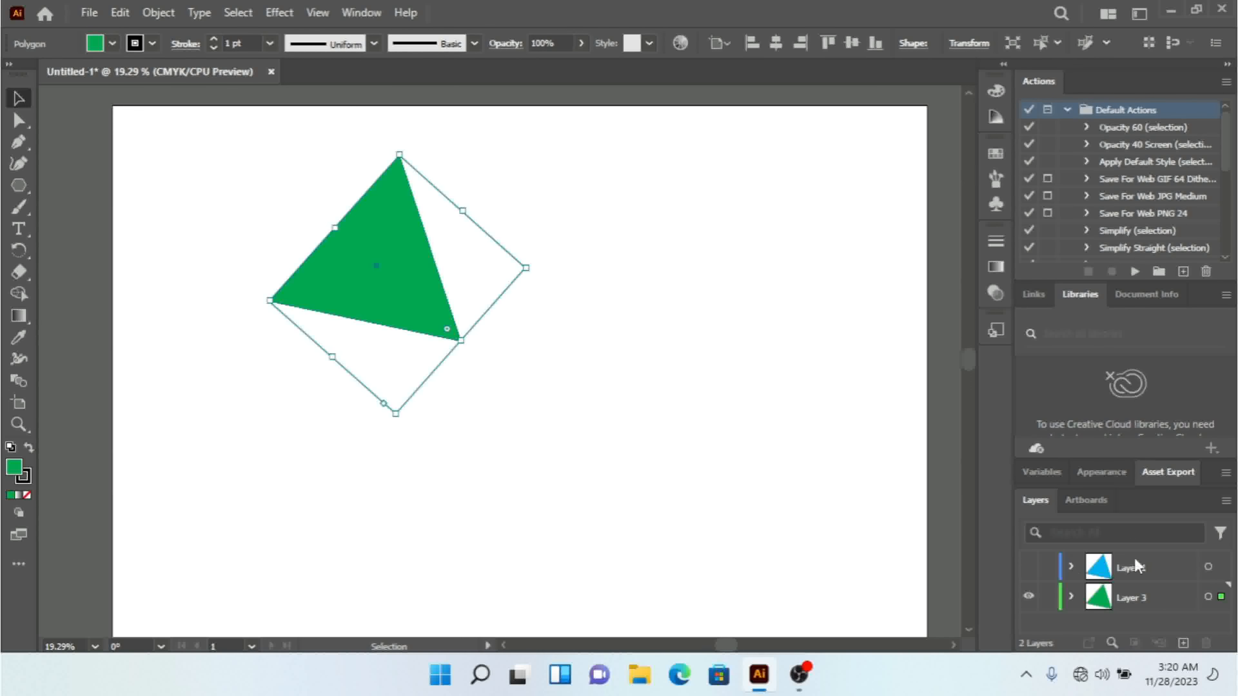
- Try to release the hidden Layer 1 to layers with the Build option
left_click(1209, 567)
left_click(1226, 503)
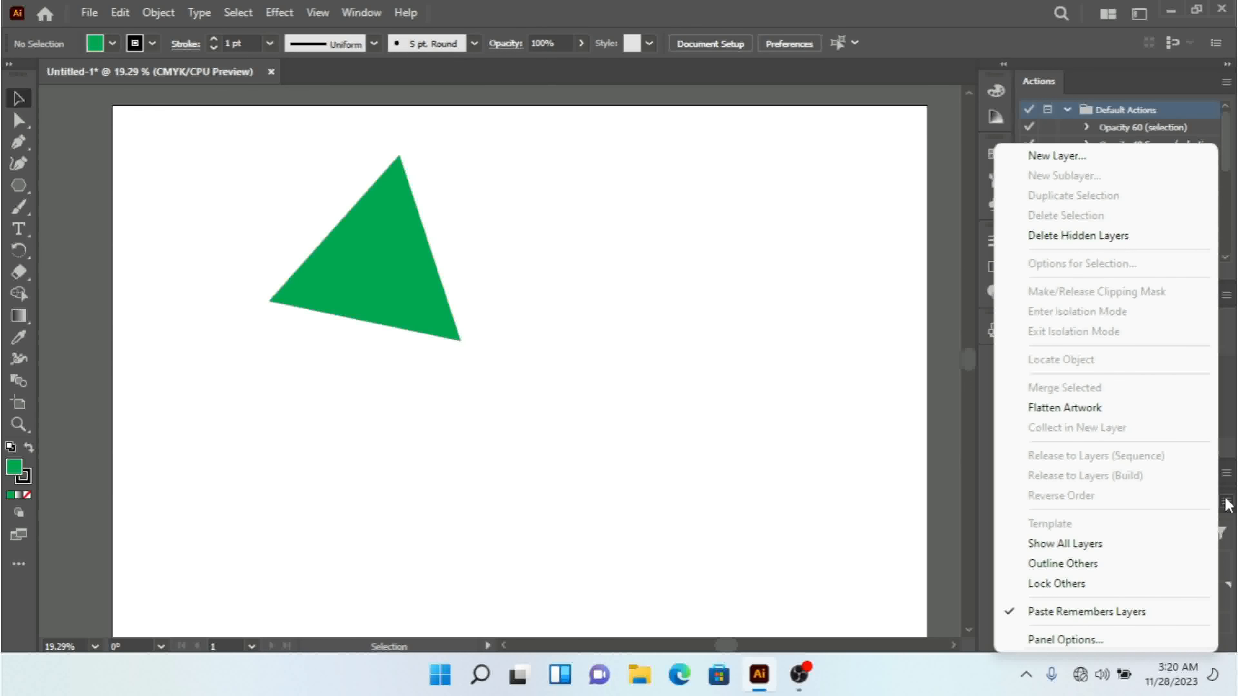
left_click(1226, 501)
left_click(1135, 573)
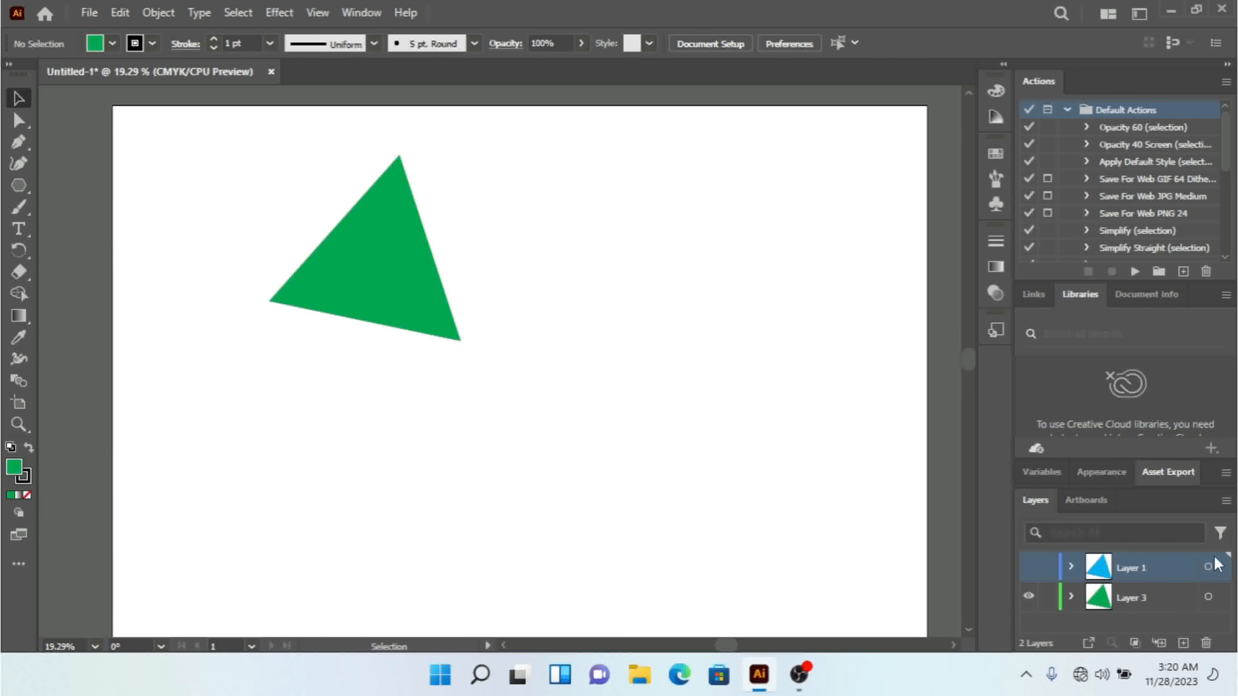
left_click(1226, 501)
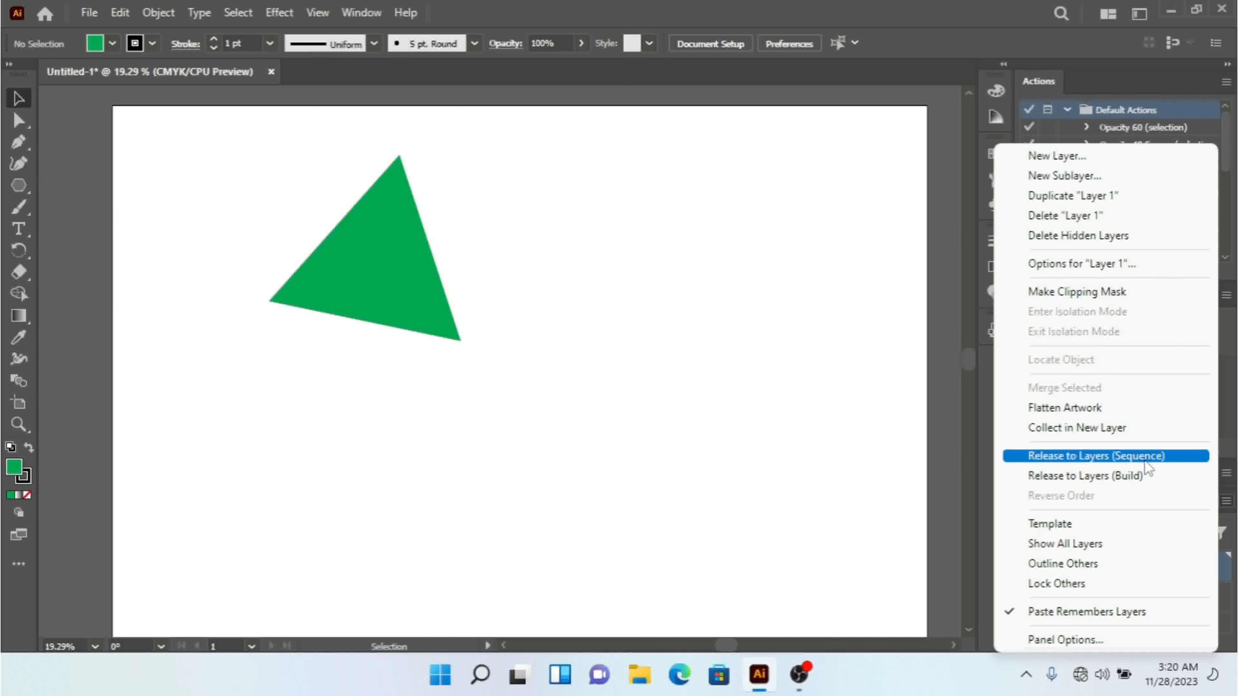
left_click(1119, 476)
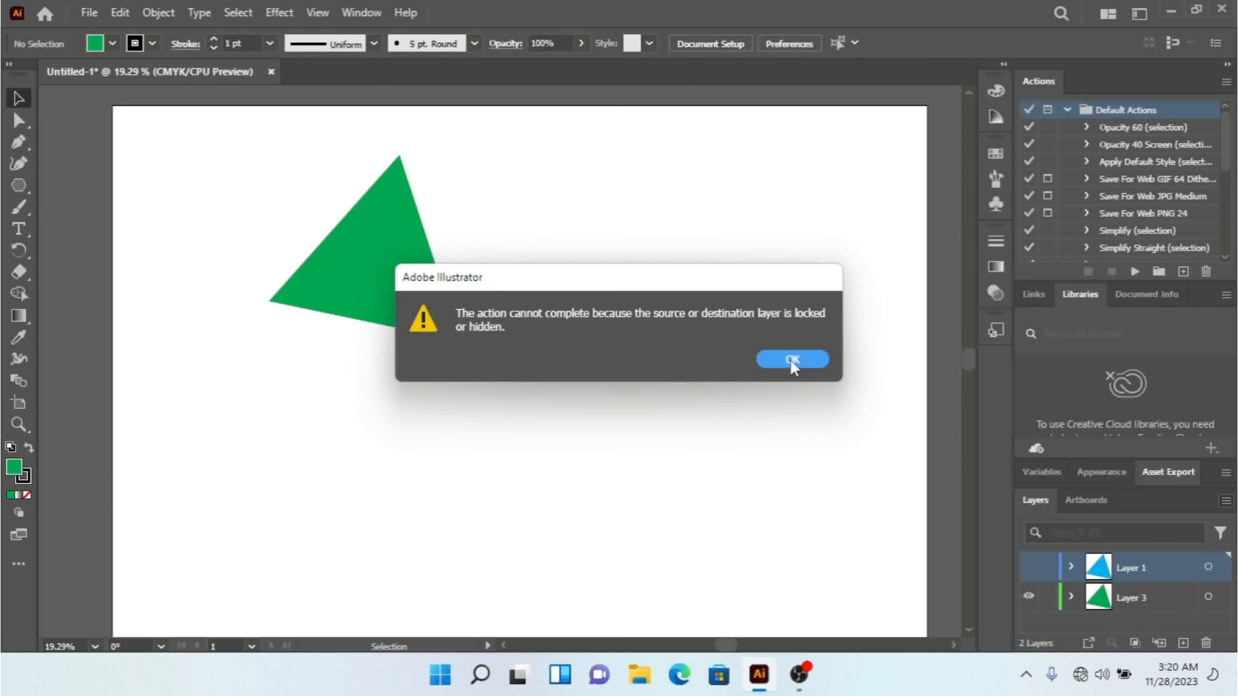
left_click(791, 361)
- Check the contents of Layer 1 and make the layer visible again
left_click(1071, 567)
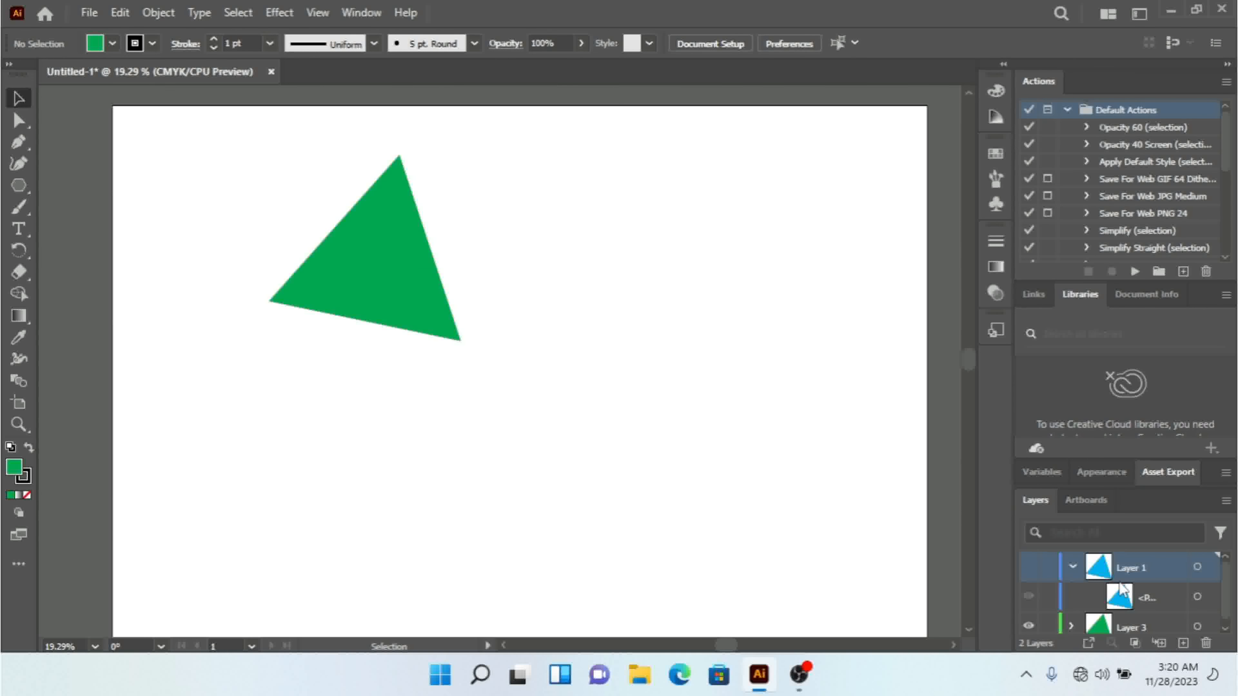
left_click(1029, 567)
left_click(1072, 568)
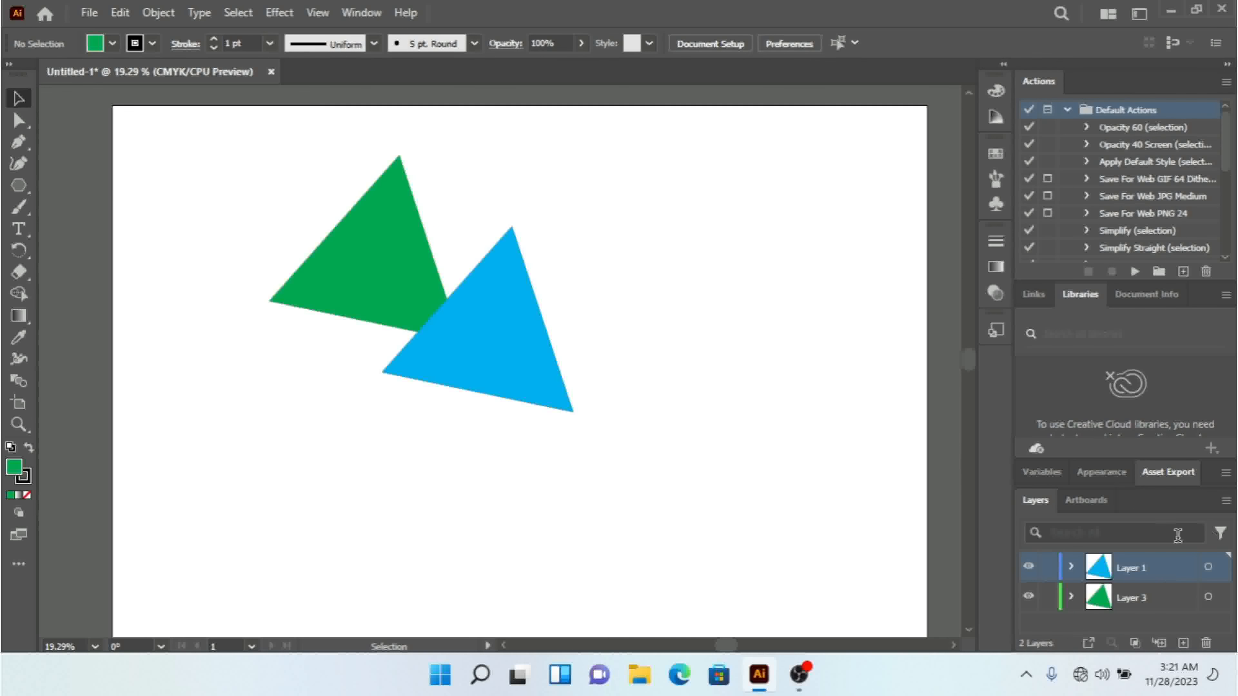
- Release the contents of Layer 1 to layers with the Build option and examine the new sublayer's contents
left_click(1226, 501)
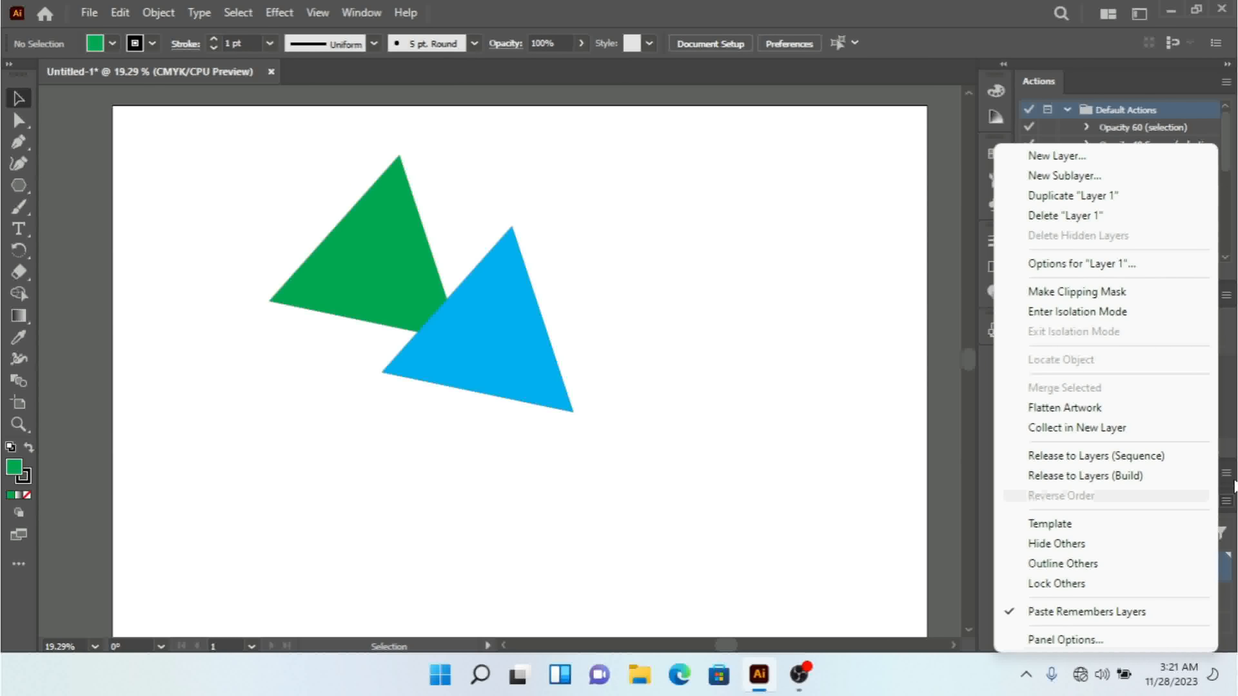
left_click(1122, 475)
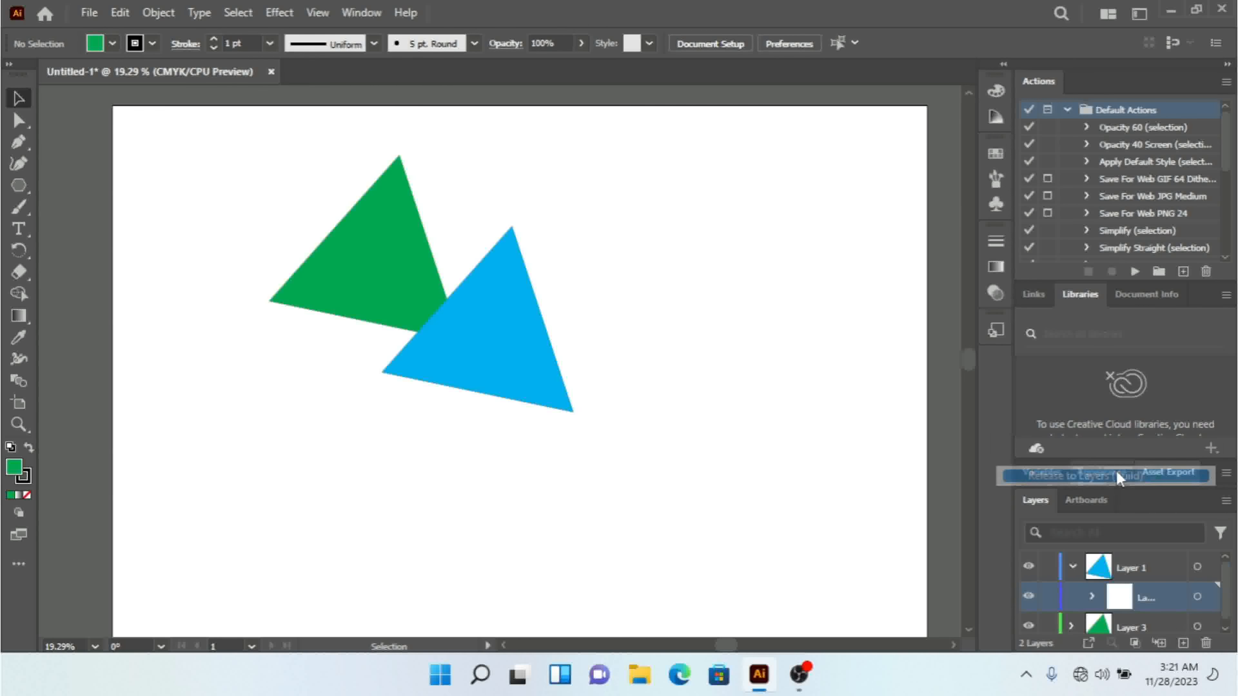
left_click(1094, 596)
left_click_drag(1227, 584, 1227, 609)
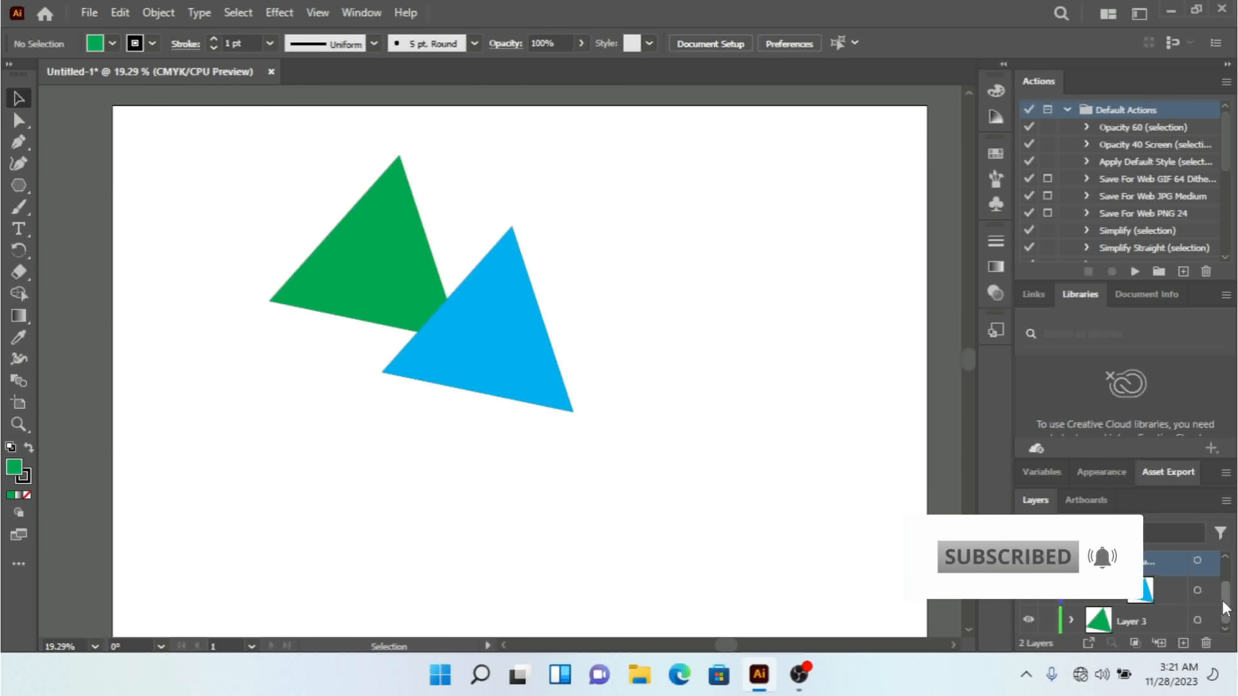
left_click_drag(1224, 603, 1224, 576)
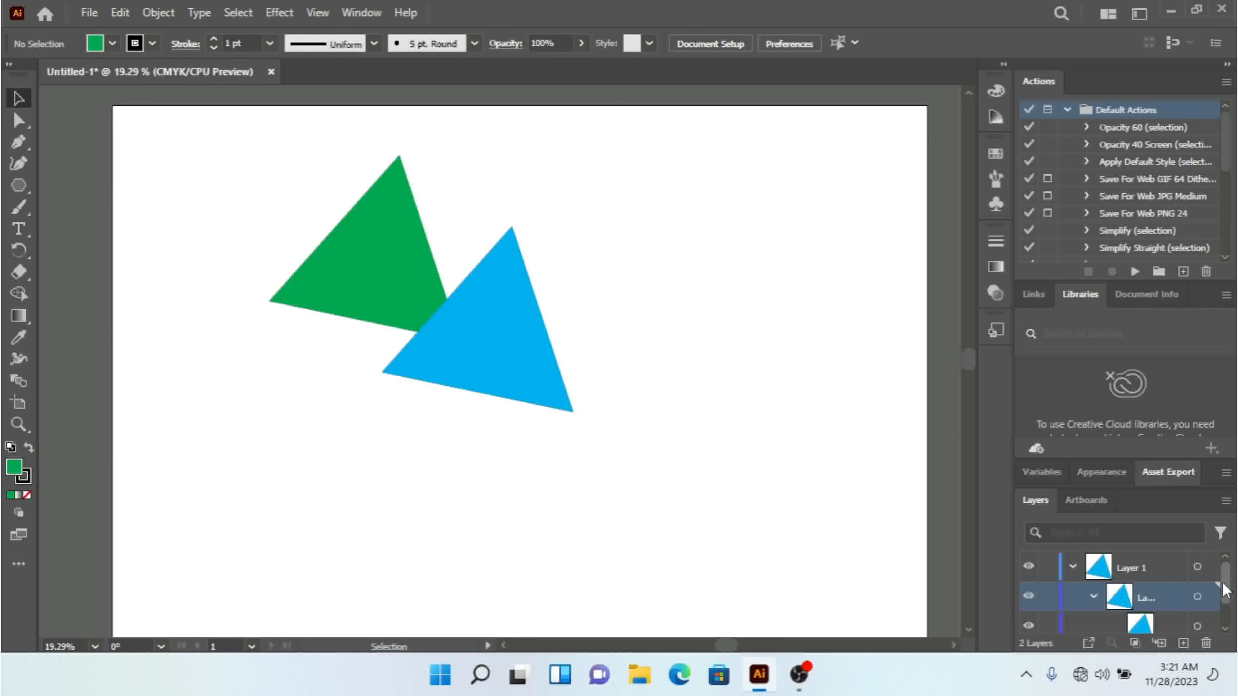
- Collapse Layer 1 along with its sublayer, and select both triangles on the artboard
left_click(1092, 593)
left_click(1153, 575)
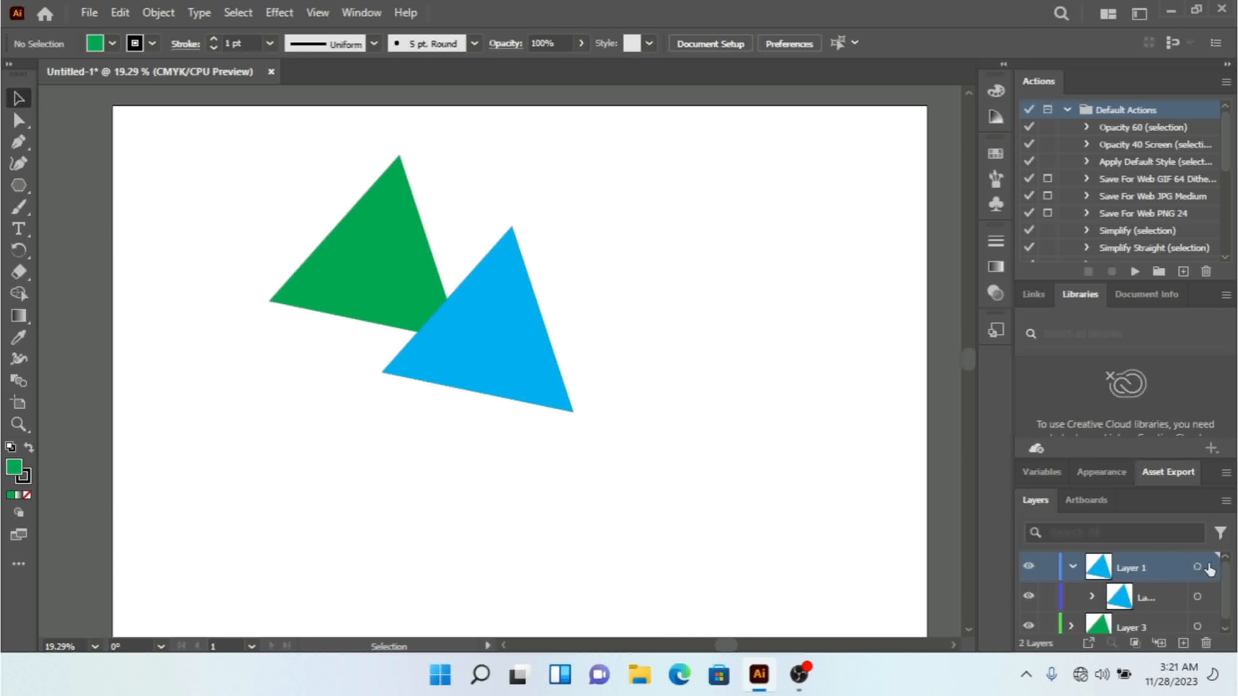
left_click(1074, 567)
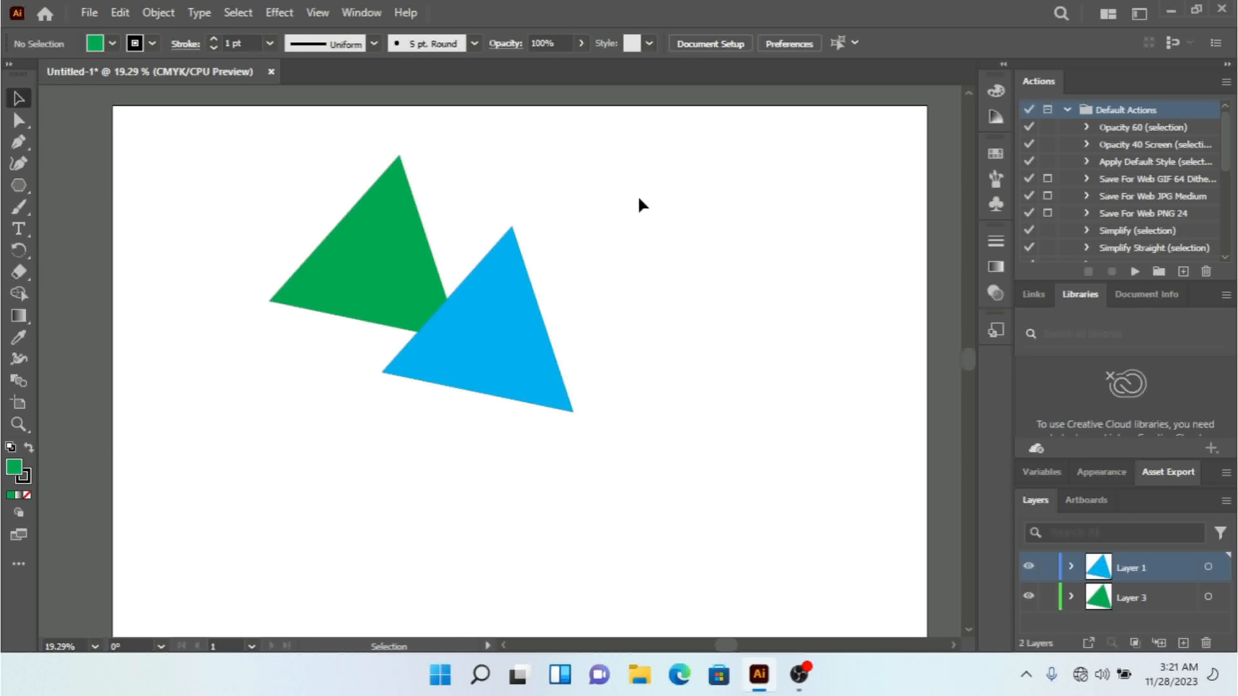
left_click_drag(629, 217, 267, 401)
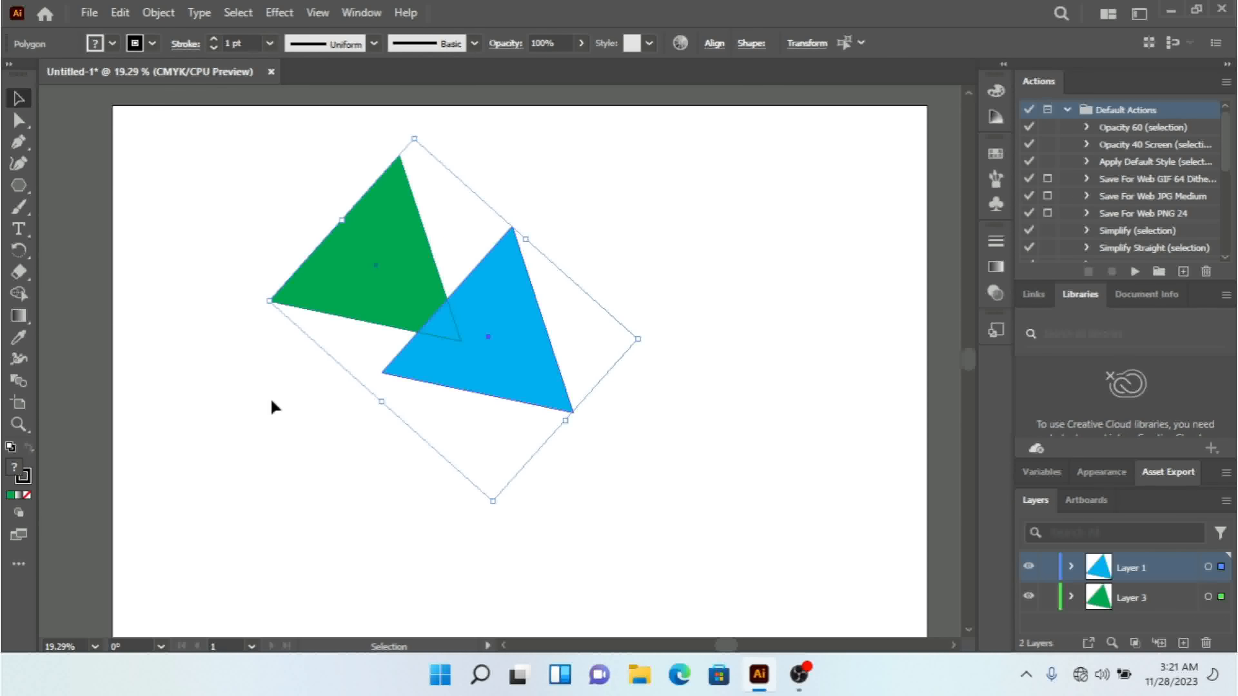